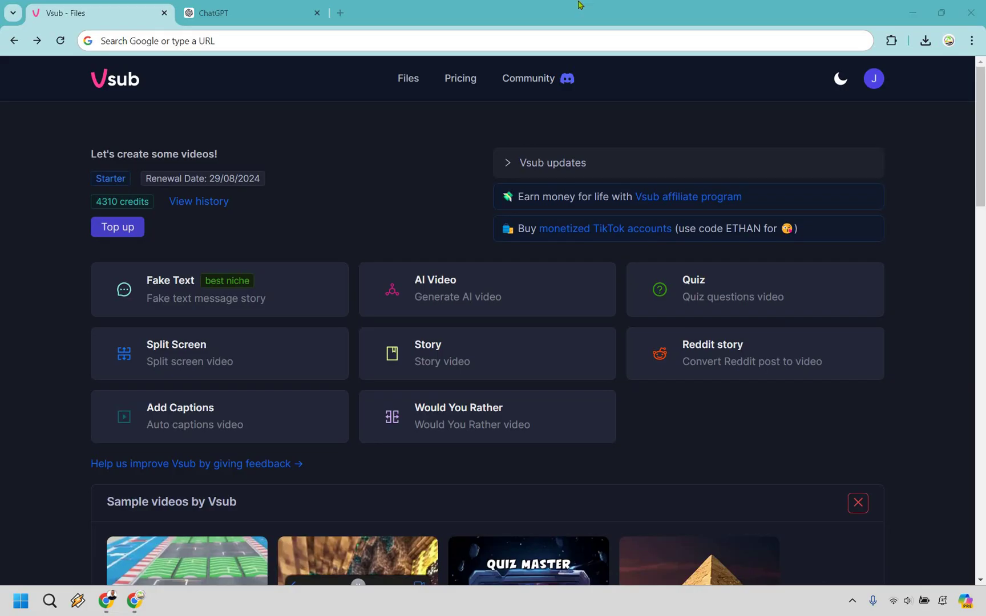
Step: Open the Fake Text message story creator from the Files dashboard
left_click(274, 293)
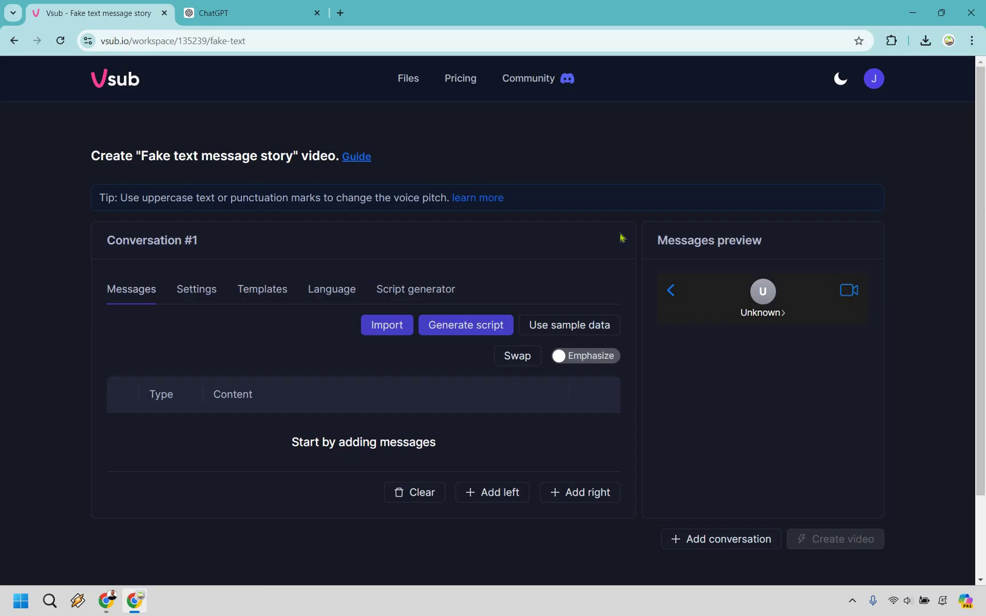
Step: Load the sample dad-and-son messages starting 'Dad! I want to marry' and review them
left_click(570, 326)
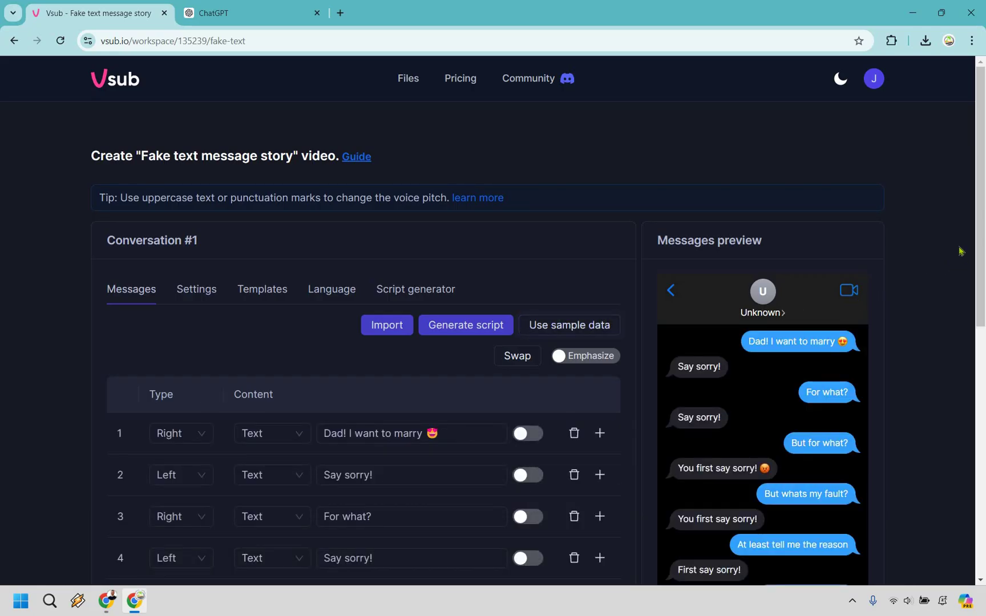
scroll(960, 251, "down", 2)
scroll(960, 251, "down", 1)
scroll(938, 240, "up", 1)
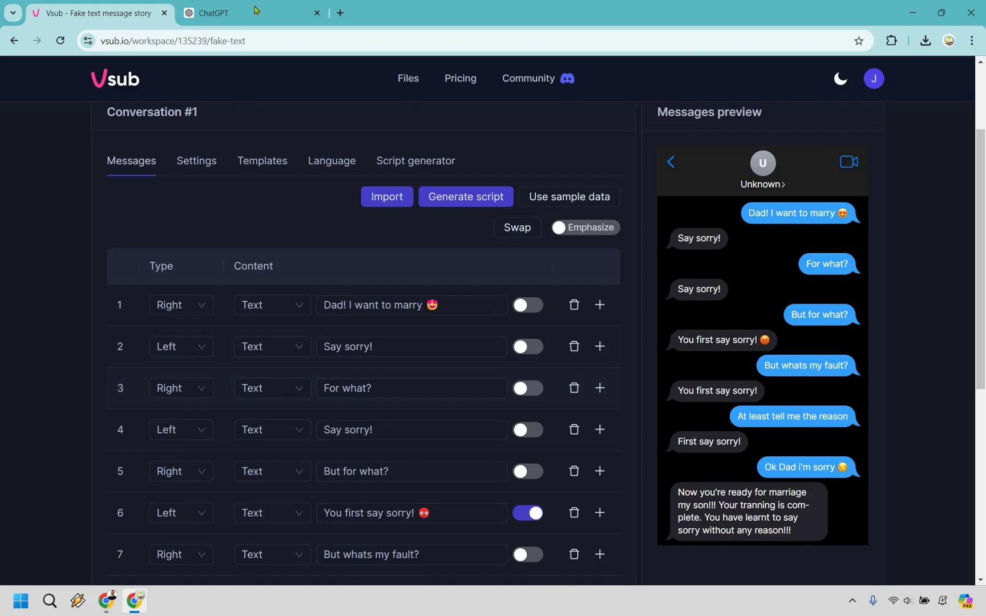
Step: Select the ChatGPT script's opening line about social media leads
key("ctrl+Tab")
left_click(328, 244)
scroll(328, 243, "up", 2)
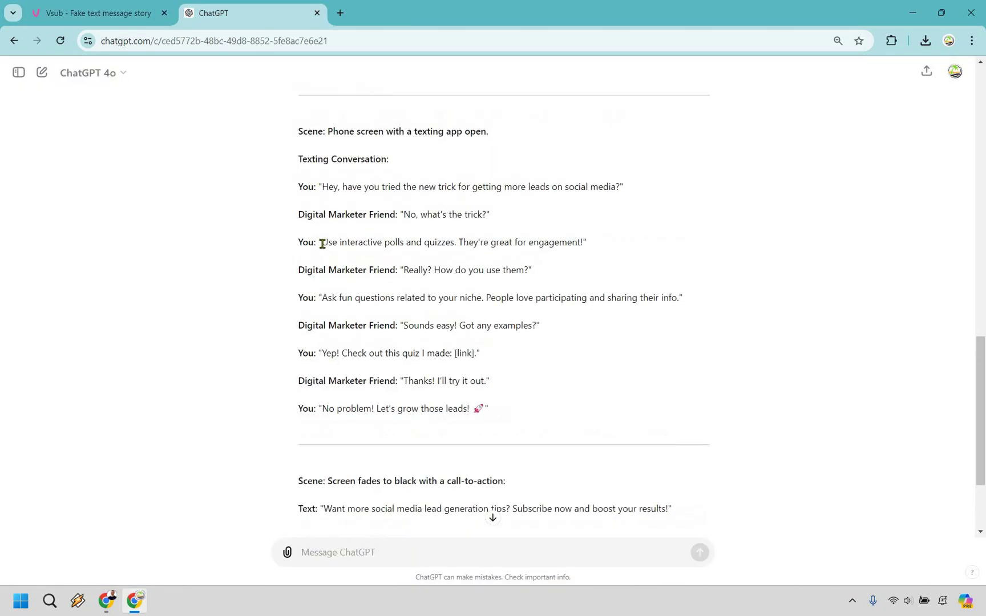
left_click_drag(589, 262, 621, 246)
key("ctrl+c")
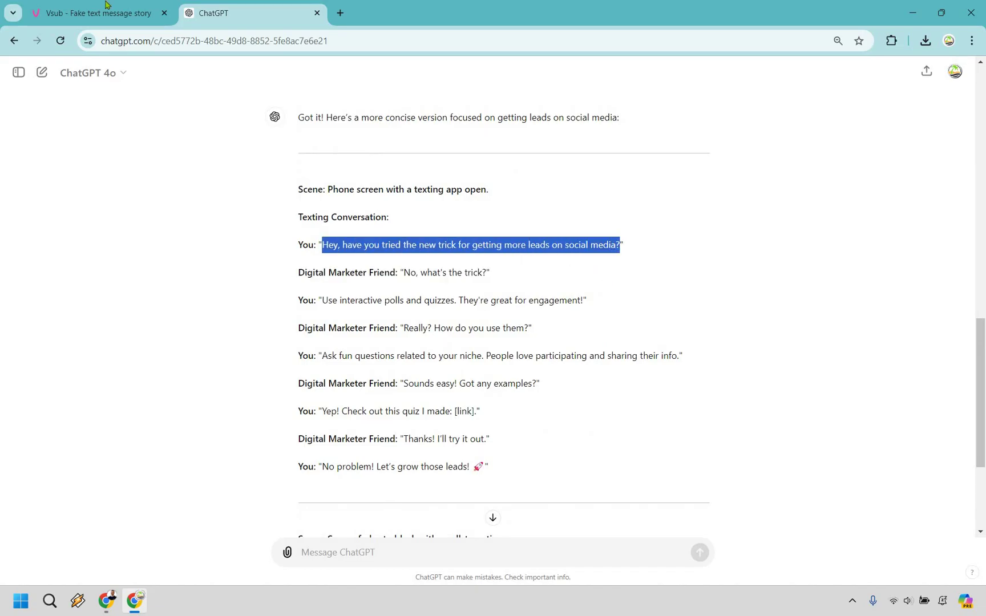
key("ctrl+shift+Tab")
Step: Delete all twelve sample messages from Conversation #1, leaving it empty
scroll(576, 457, "down", 5)
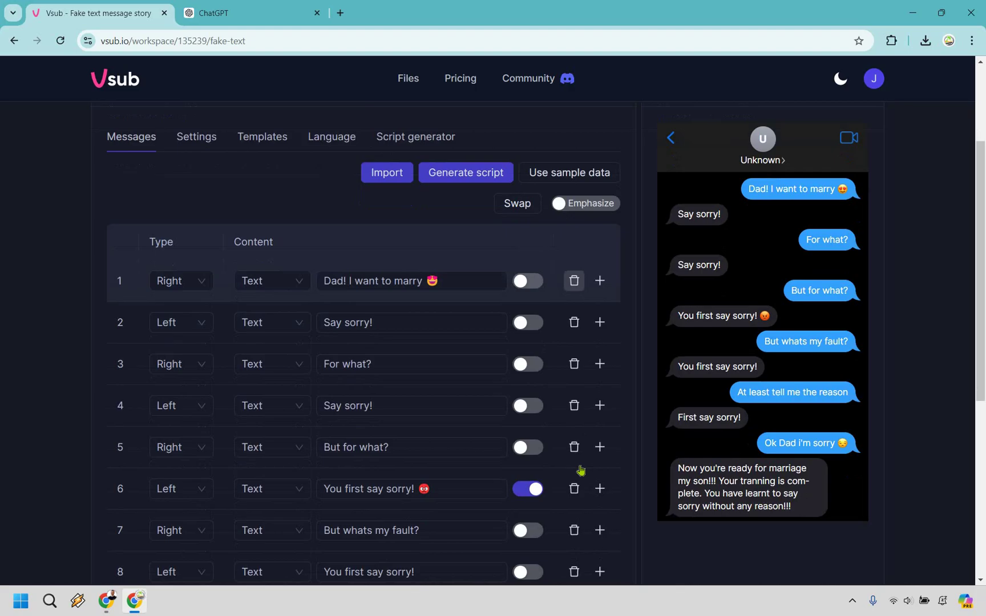
left_click(574, 505)
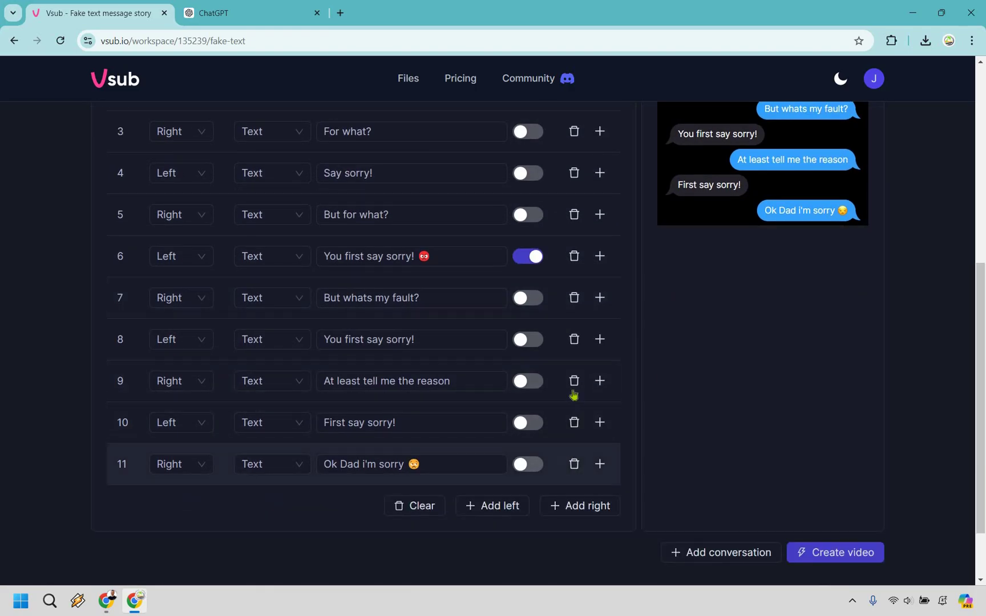
left_click(575, 464)
left_click(574, 422)
left_click(575, 381)
left_click(575, 383)
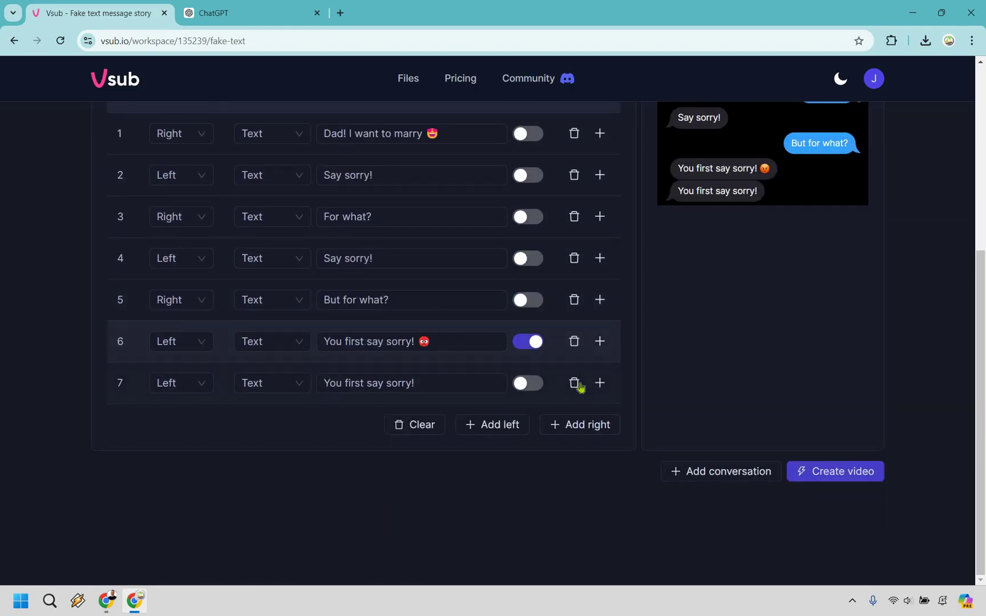
left_click(575, 383)
left_click(577, 387)
left_click(576, 383)
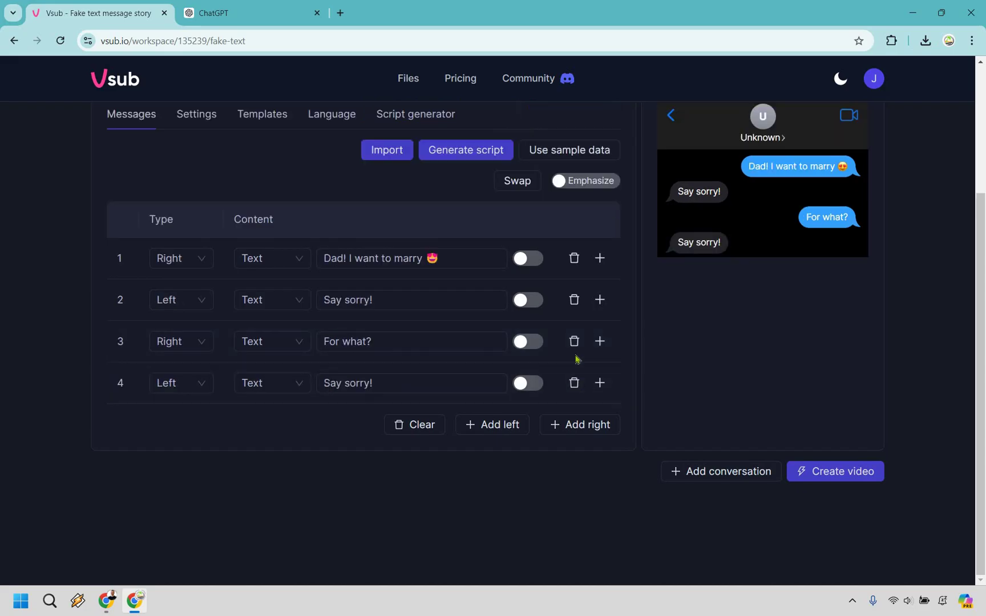
left_click(576, 382)
left_click(574, 383)
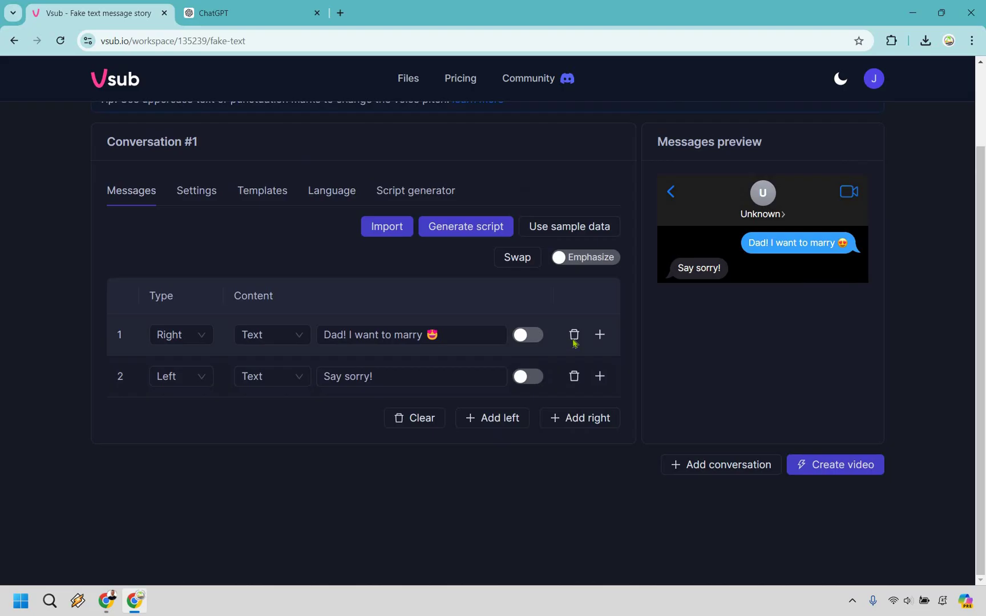
left_click(574, 376)
left_click(574, 334)
Step: Add a left message with the script's opening line and a right reply 'No, what's the trick?'
left_click(494, 392)
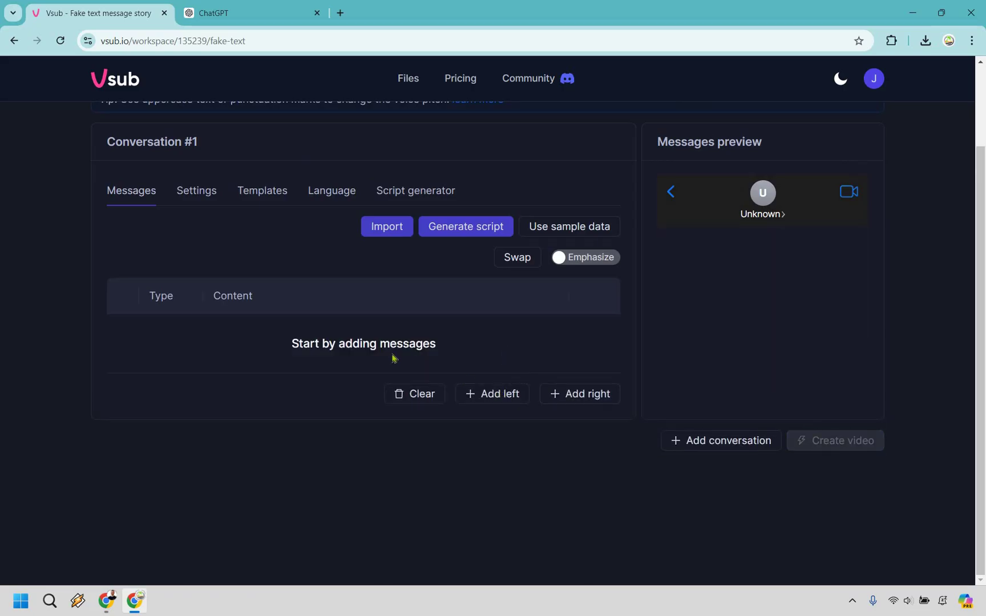
left_click(365, 332)
key("ctrl+v")
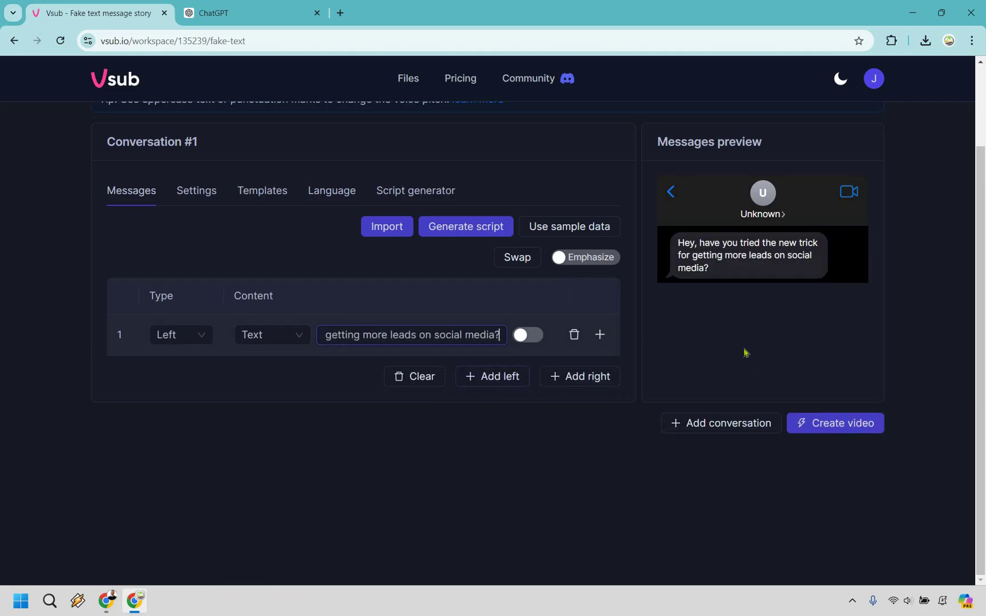
left_click(581, 377)
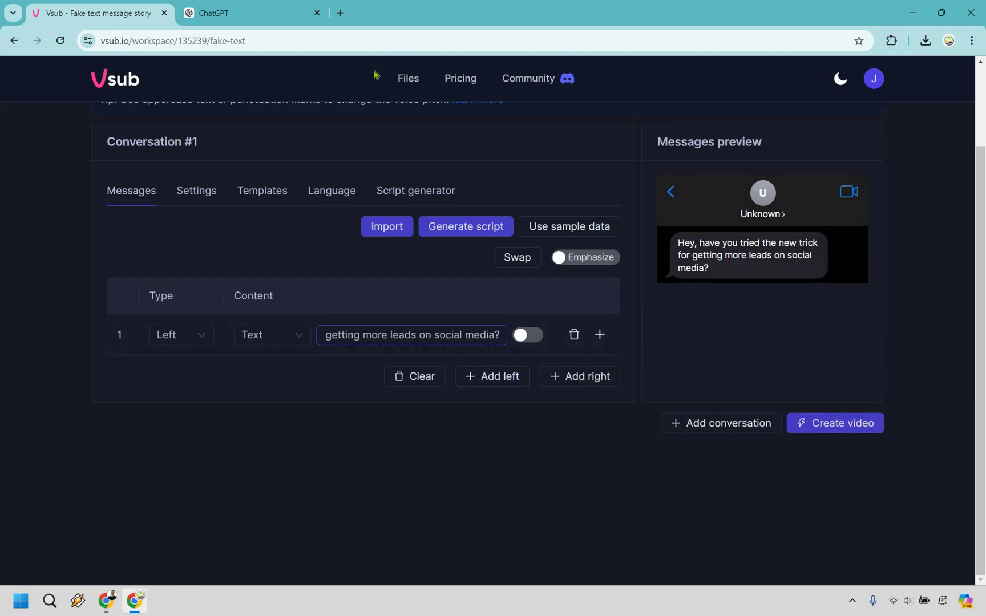
key("ctrl+Tab")
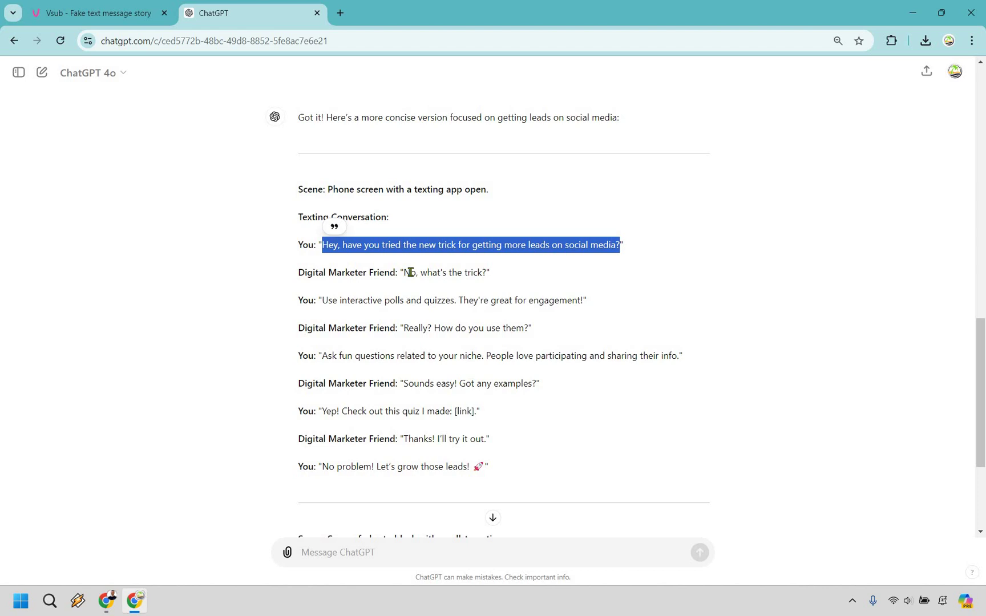
left_click_drag(404, 272, 486, 282)
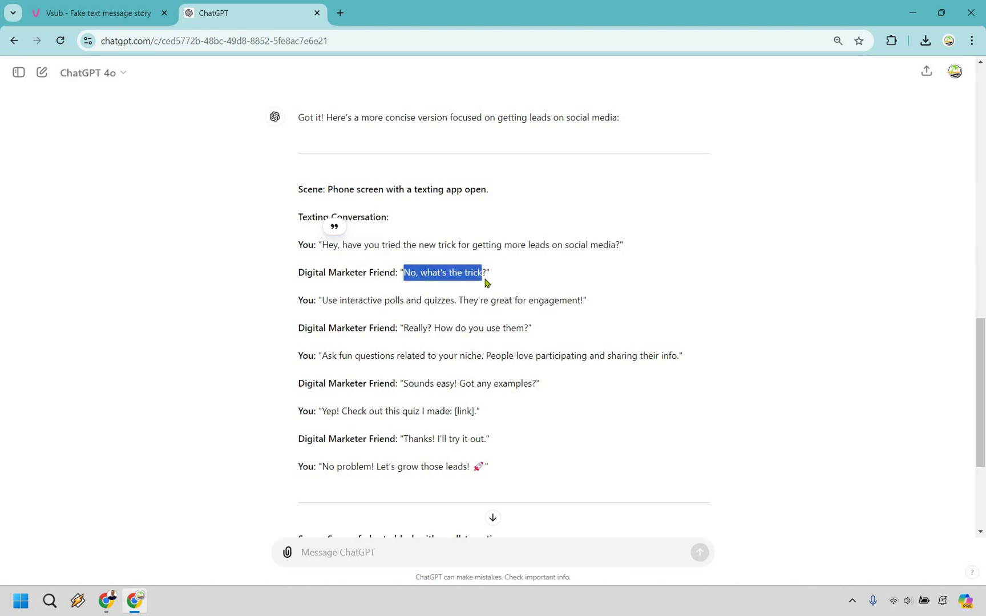
key("ctrl+Tab")
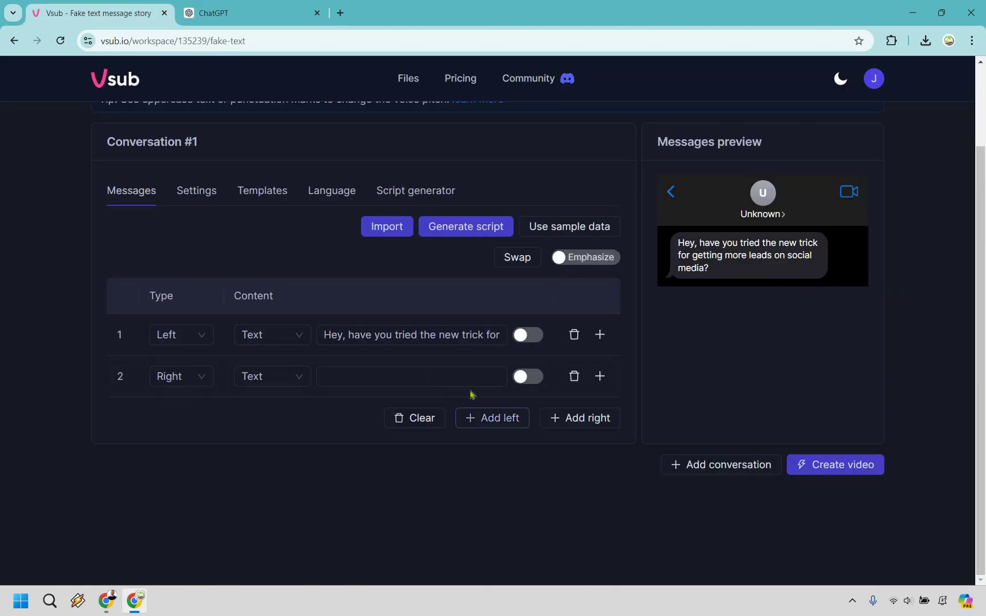
type("No, what's the trick?")
Step: Paste the script's line about interactive polls and quizzes into message 3
key("ctrl+Tab")
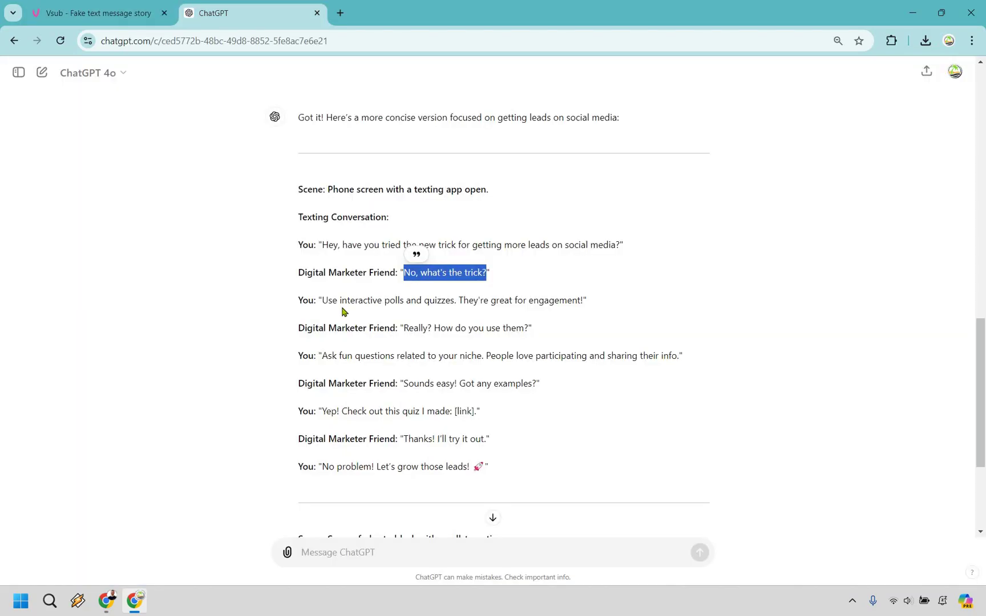
left_click_drag(323, 301, 582, 302)
key("ctrl+c")
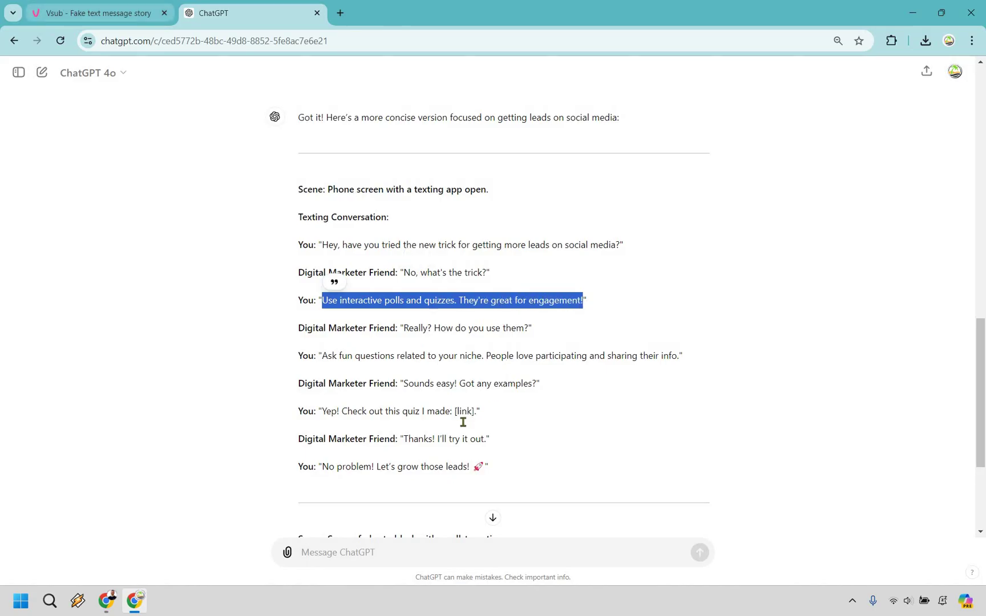
key("ctrl+Tab")
left_click(460, 418)
key("ctrl+v")
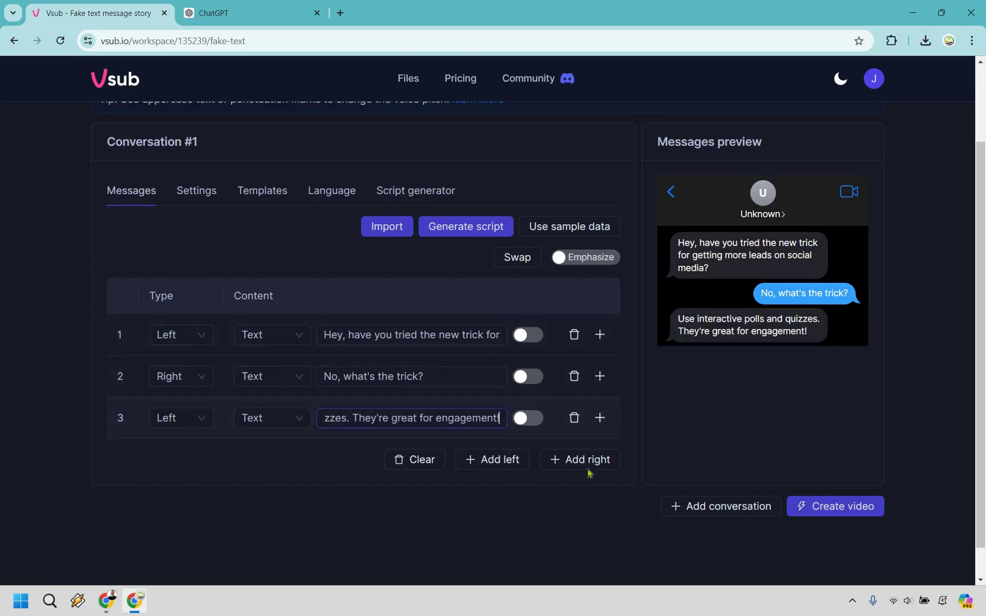
Step: Add a right-side message 4 reading 'Really? How do you use them?'
left_click(586, 465)
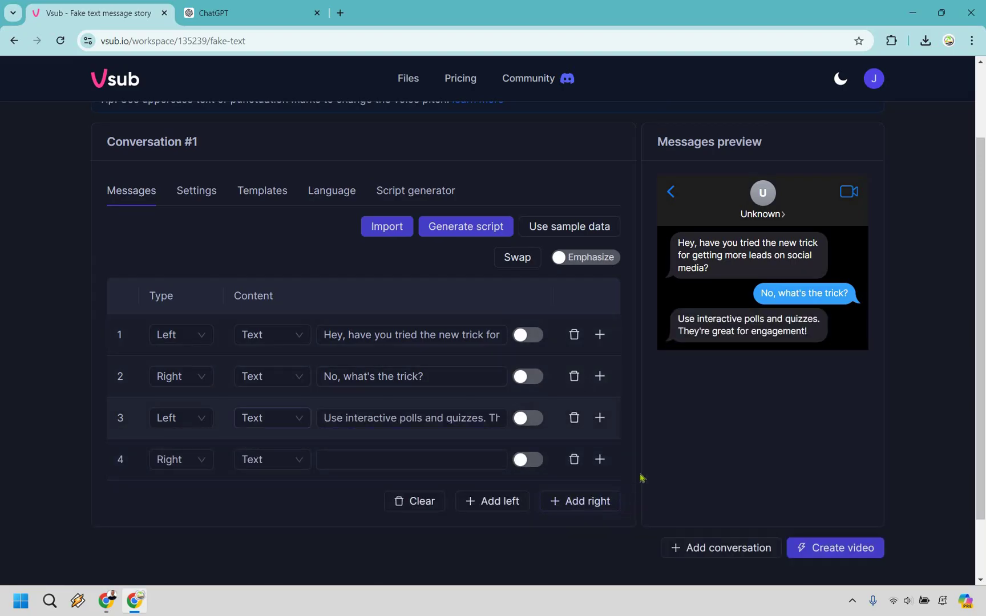
key("ctrl+Tab")
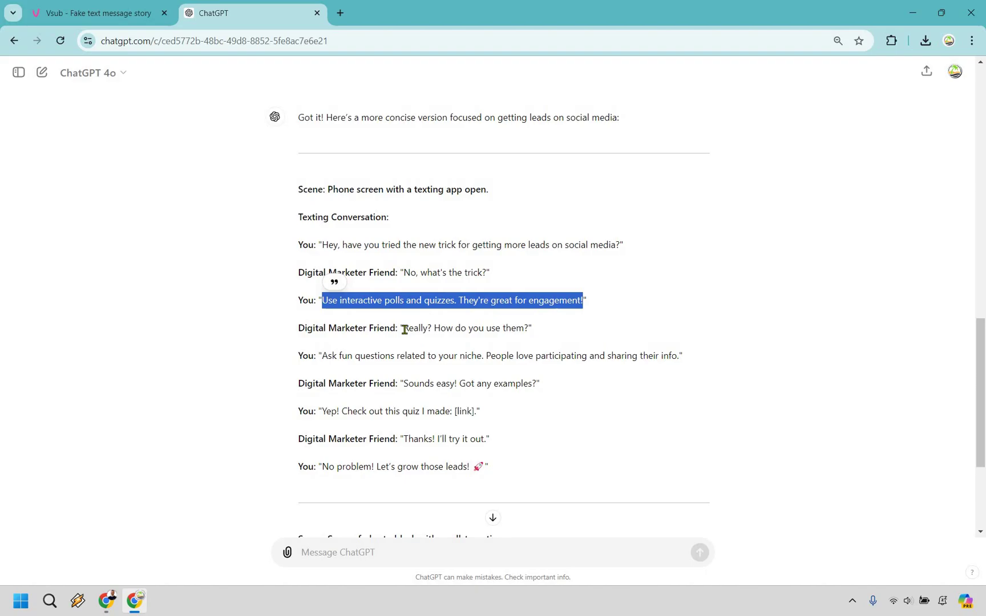
left_click_drag(403, 328, 529, 330)
key("ctrl+c")
key("ctrl+Tab")
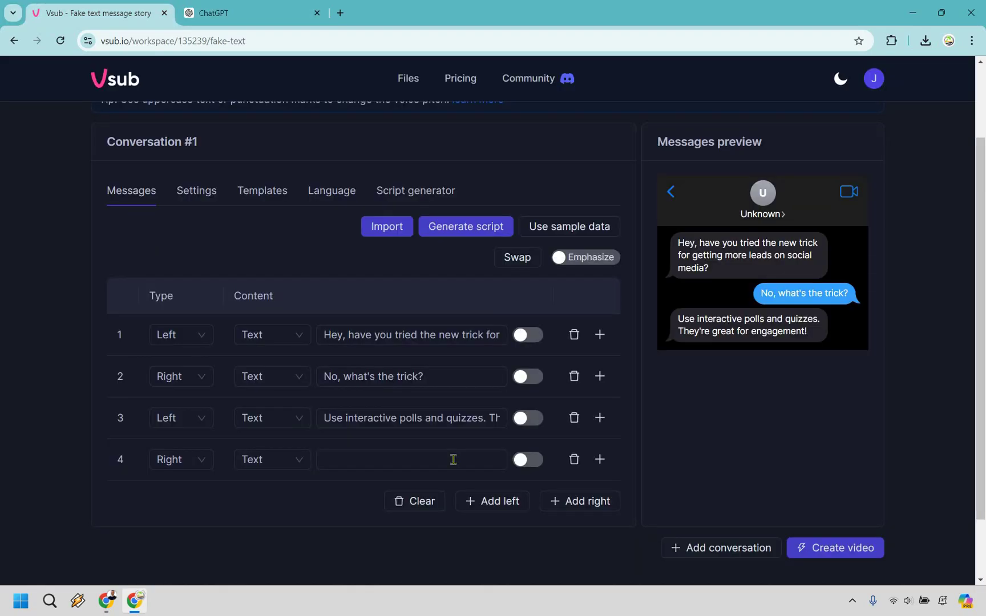
left_click(452, 459)
key("ctrl+v")
Step: Add a left-side message 5 with the line about asking fun niche questions
key("Tab")
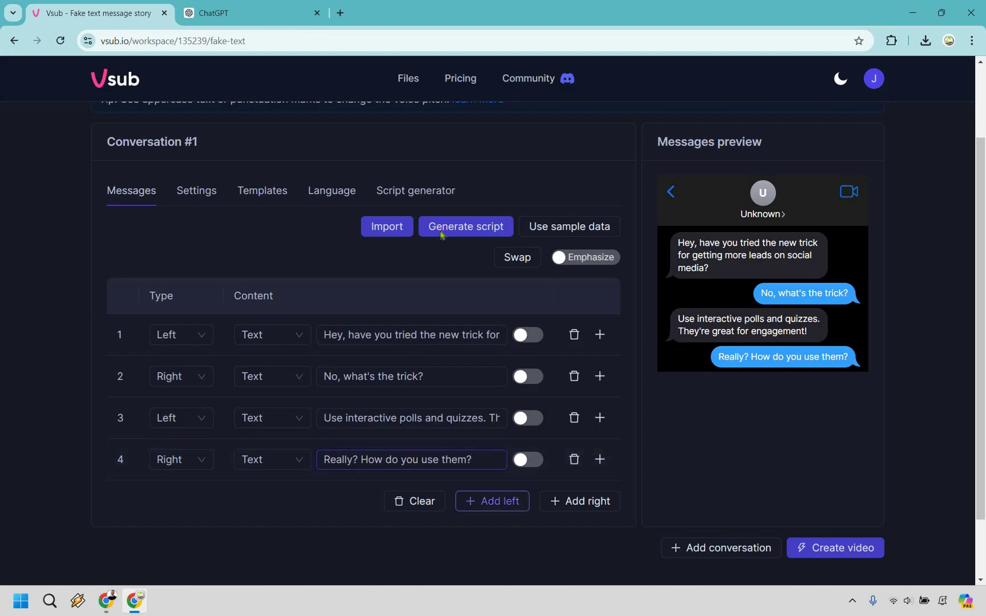
key("Return")
key("ctrl+Tab")
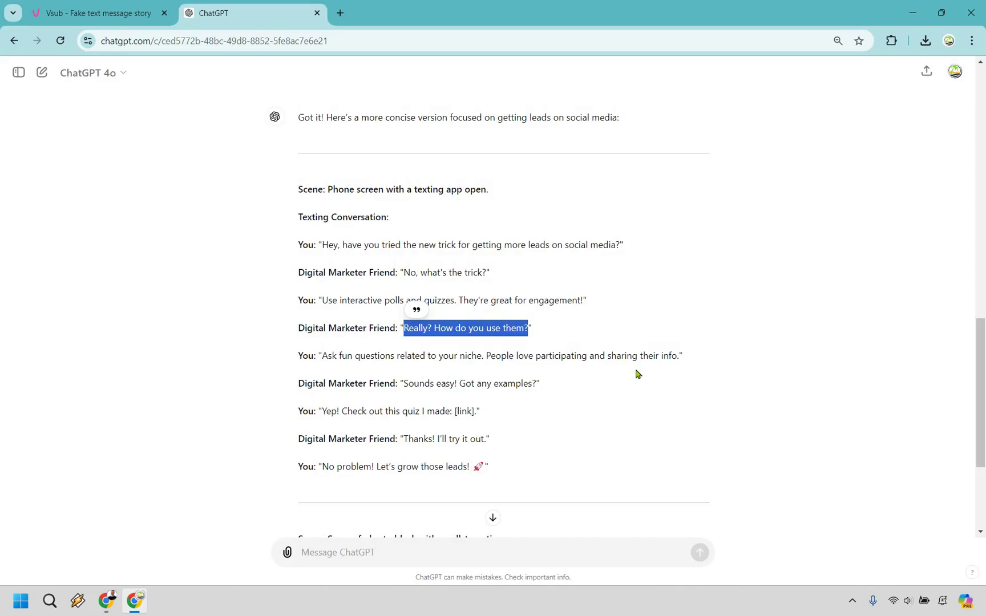
left_click_drag(322, 355, 677, 355)
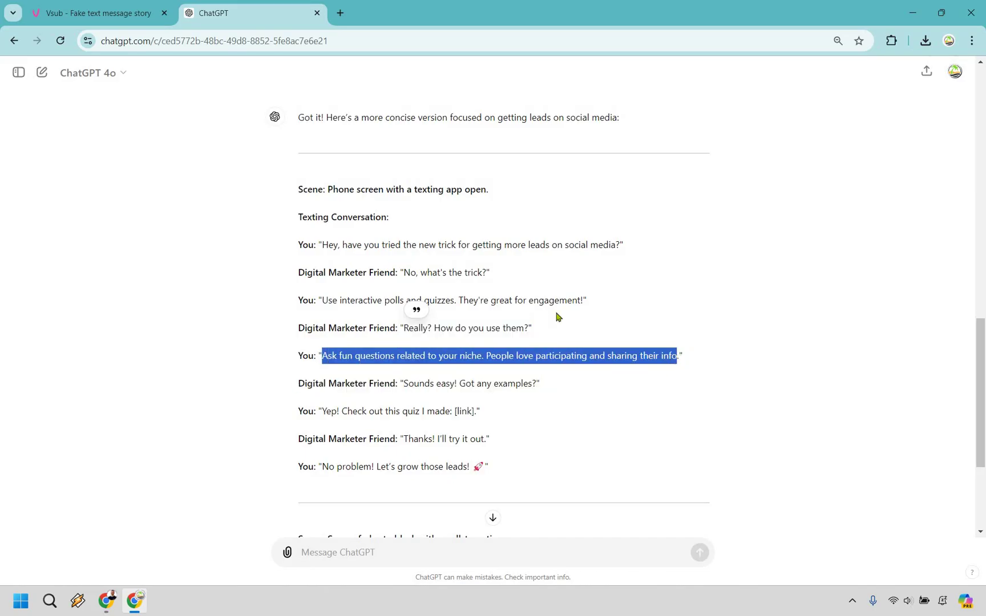
key("ctrl+c")
key("ctrl+Tab")
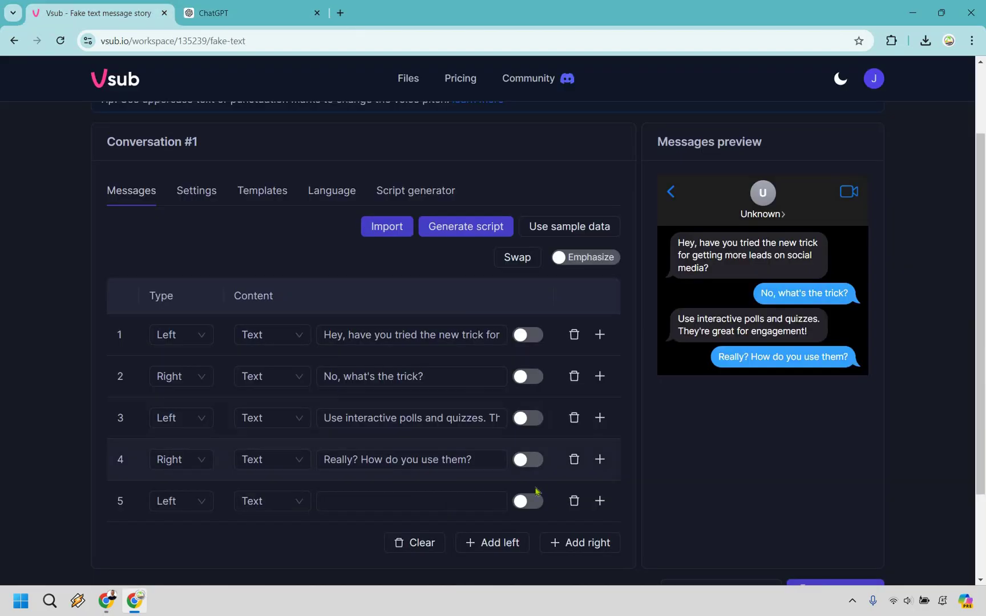
key("ctrl+v")
left_click(777, 496)
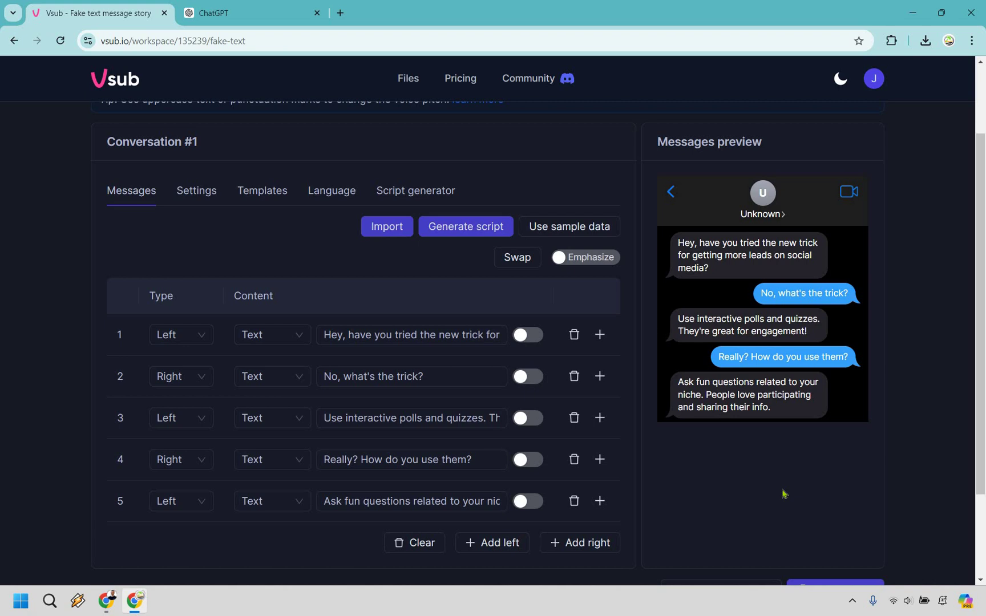
left_click(188, 192)
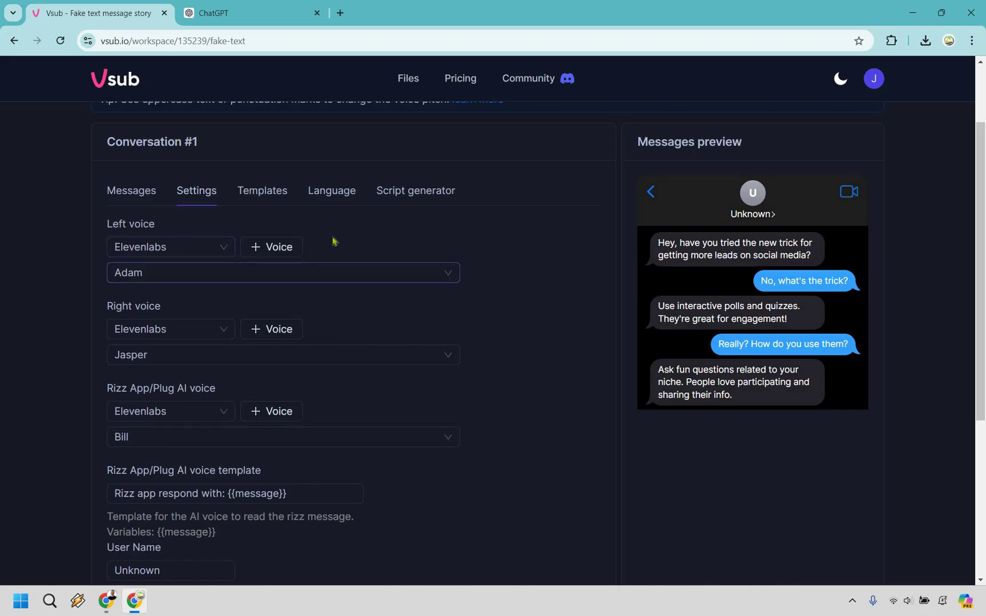
left_click(135, 272)
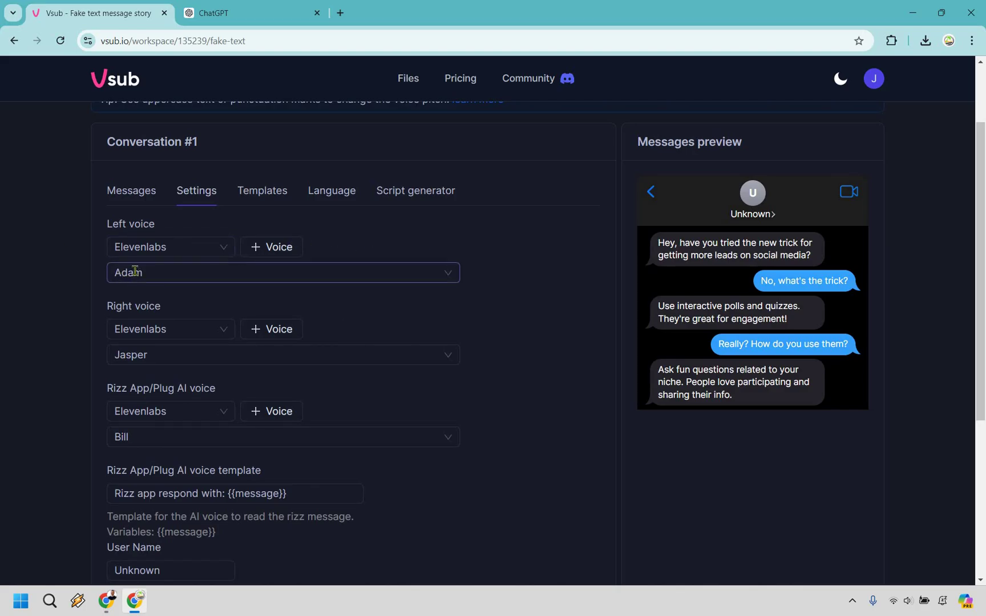
scroll(189, 354, "down", 3)
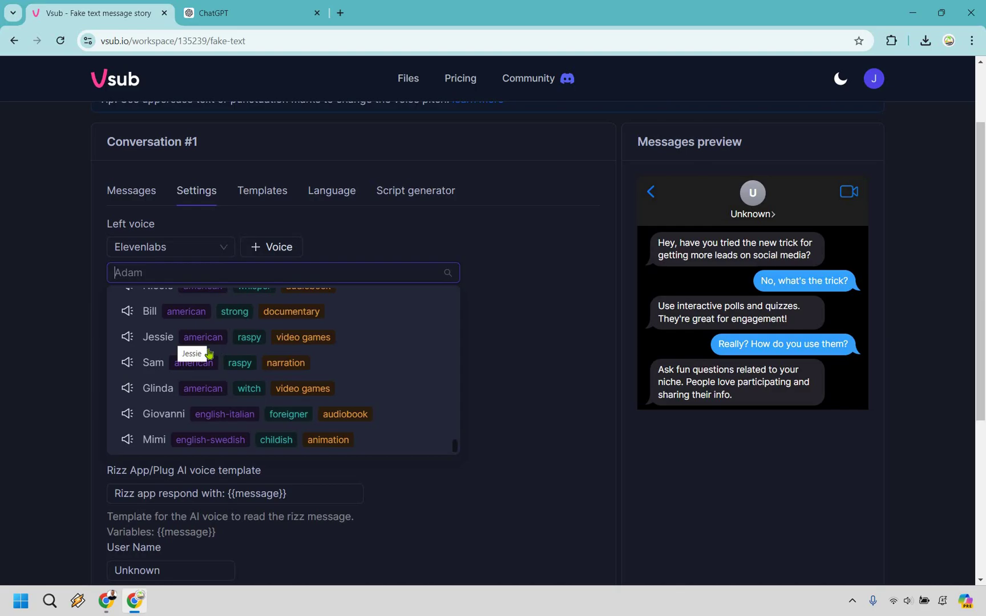
scroll(203, 334, "down", 1)
scroll(205, 326, "up", 10)
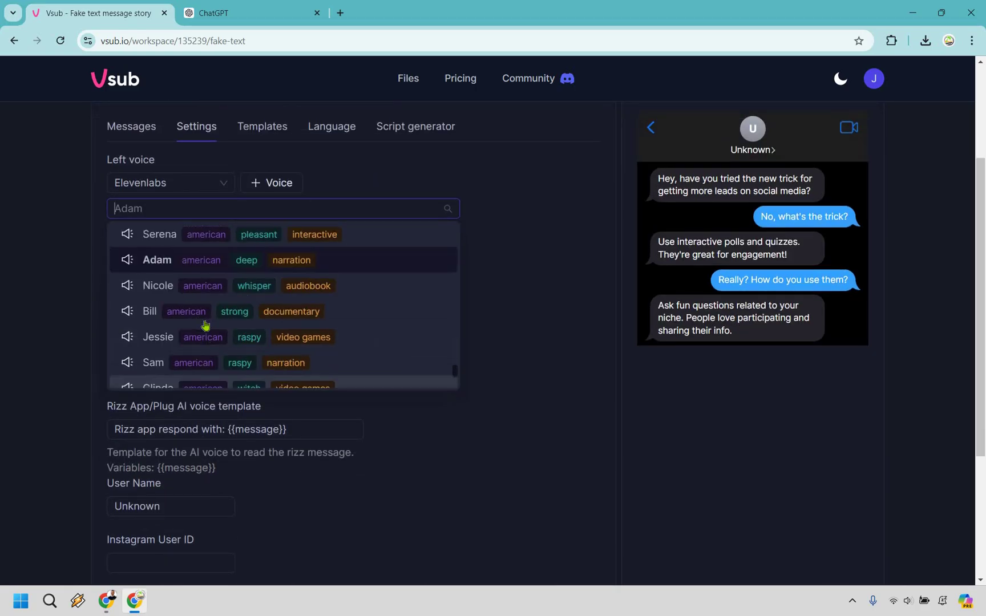
left_click(519, 308)
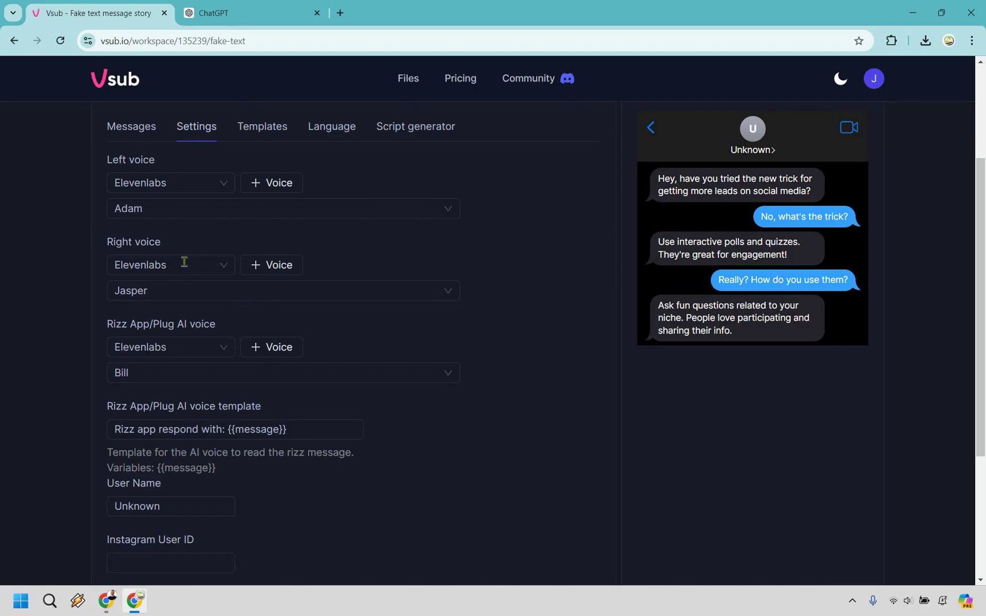
scroll(149, 268, "up", 1)
left_click(141, 273)
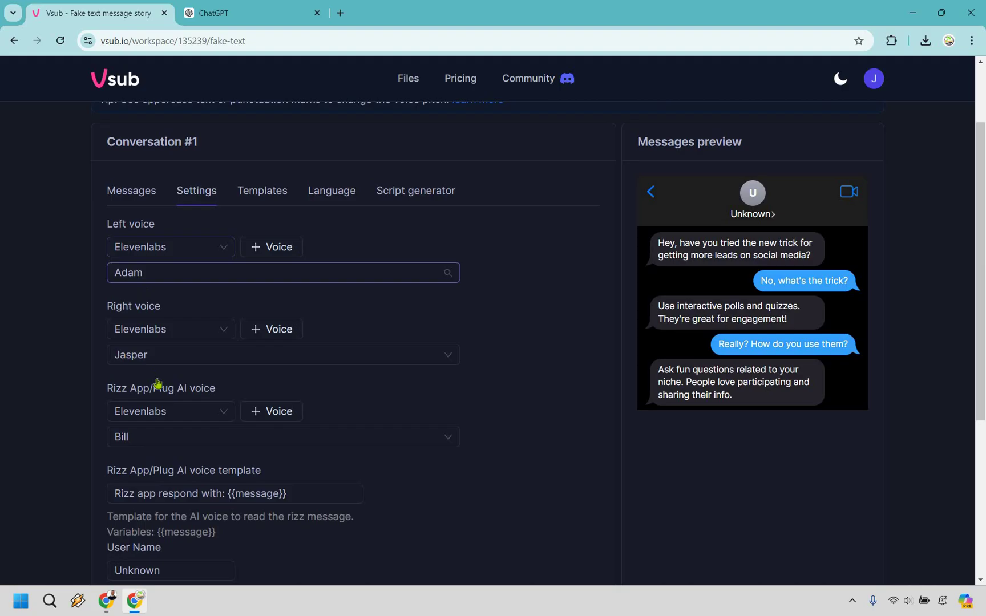
scroll(128, 385, "down", 1)
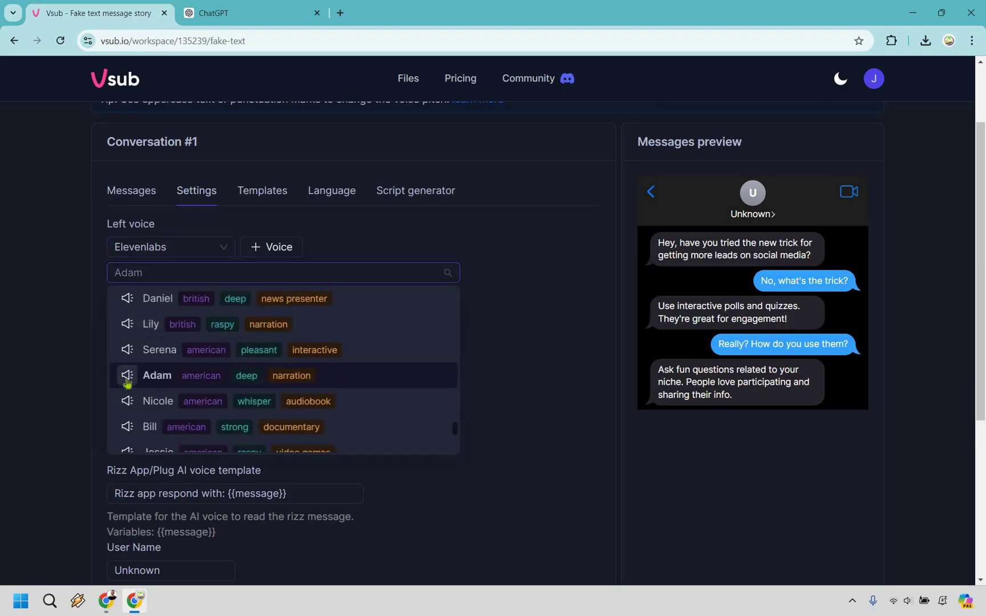
scroll(228, 371, "up", 4)
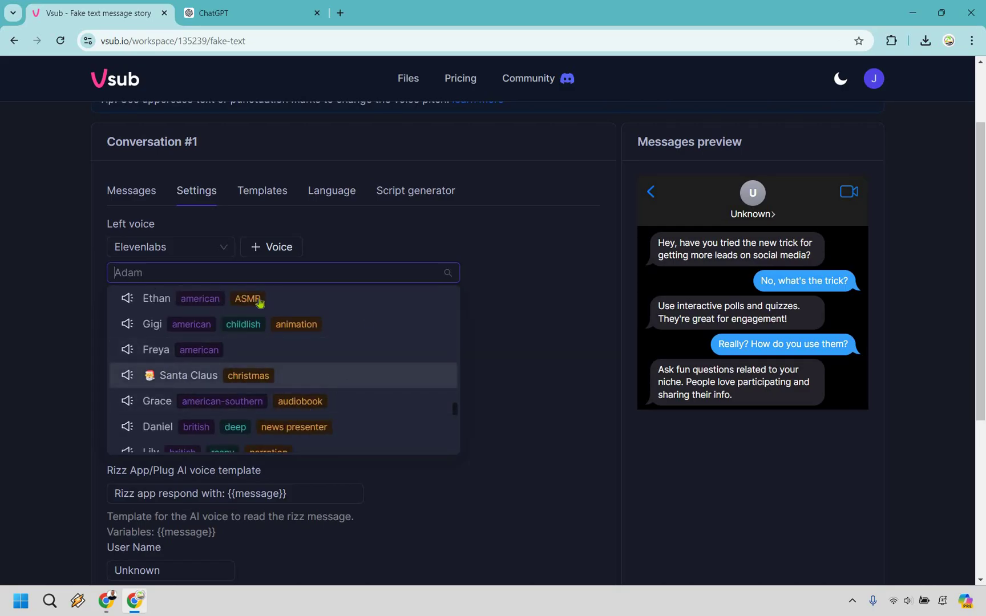
scroll(341, 404, "up", 3)
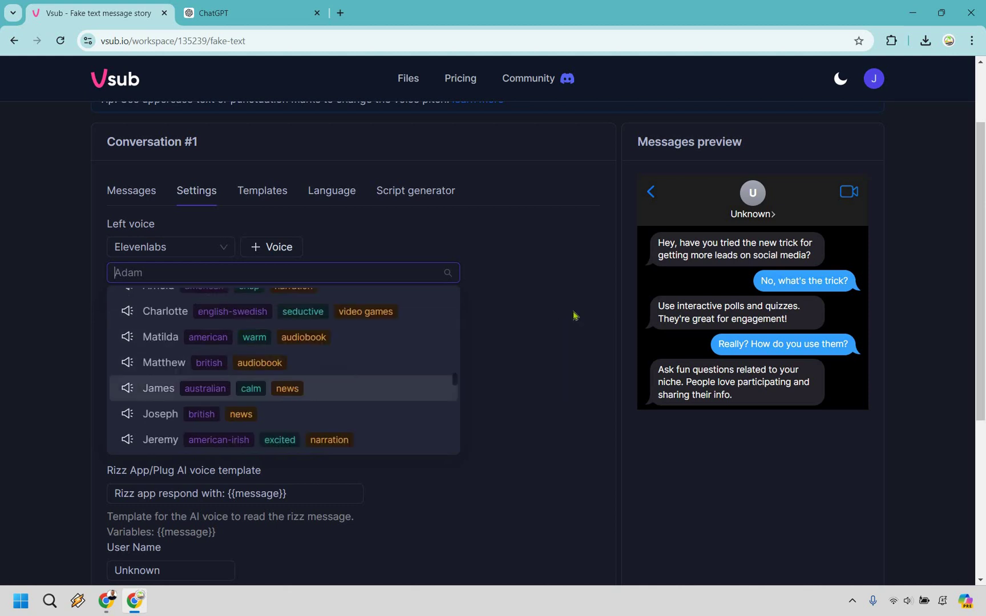
scroll(574, 316, "up", 2)
left_click(533, 314)
scroll(577, 352, "down", 1)
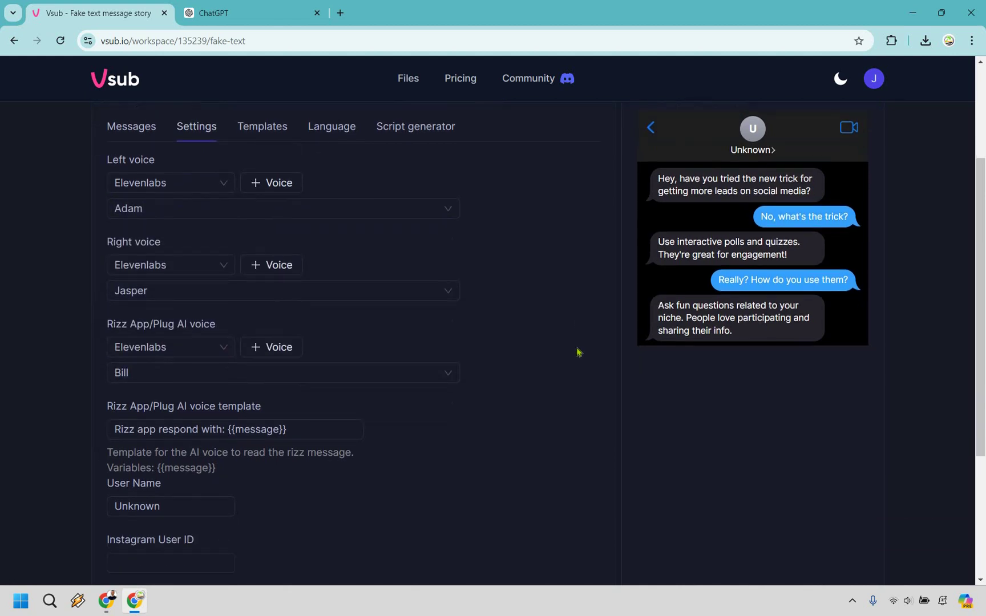
scroll(513, 407, "down", 3)
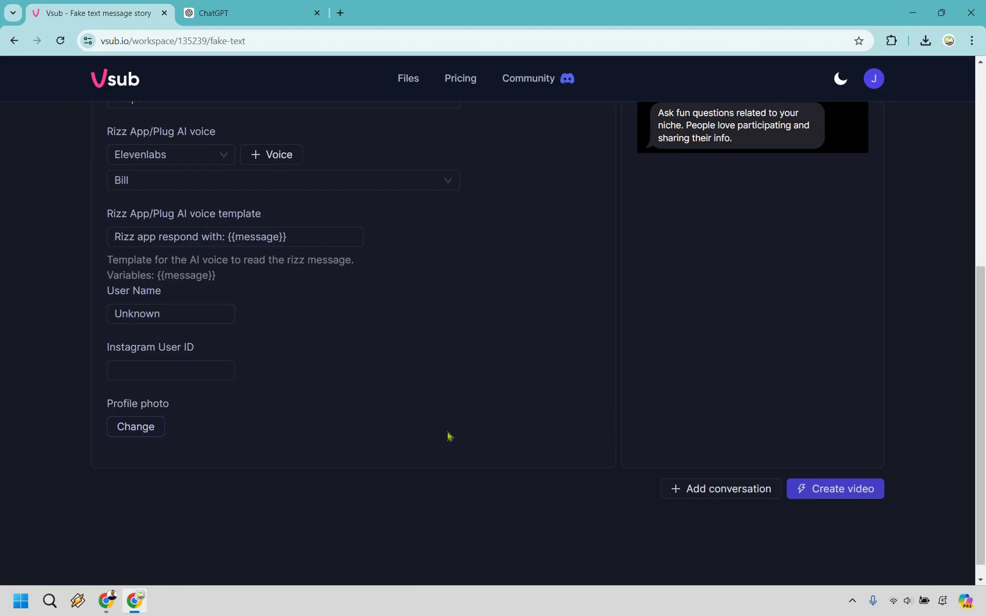
scroll(663, 324, "up", 6)
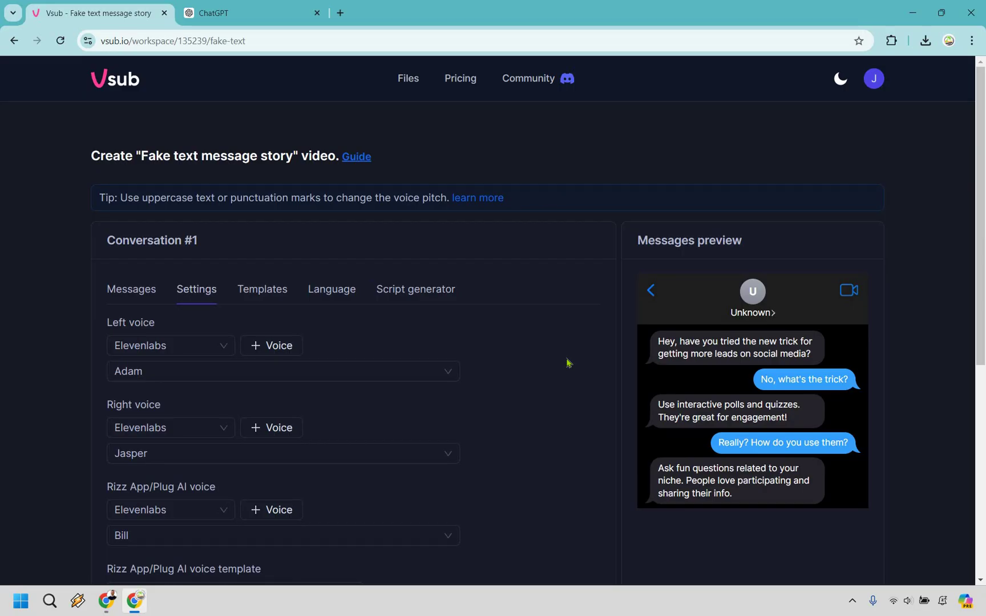
Step: Try the WhatsApp, dark WhatsApp and dark iPhone templates, settling on light iPhone text message
left_click(282, 289)
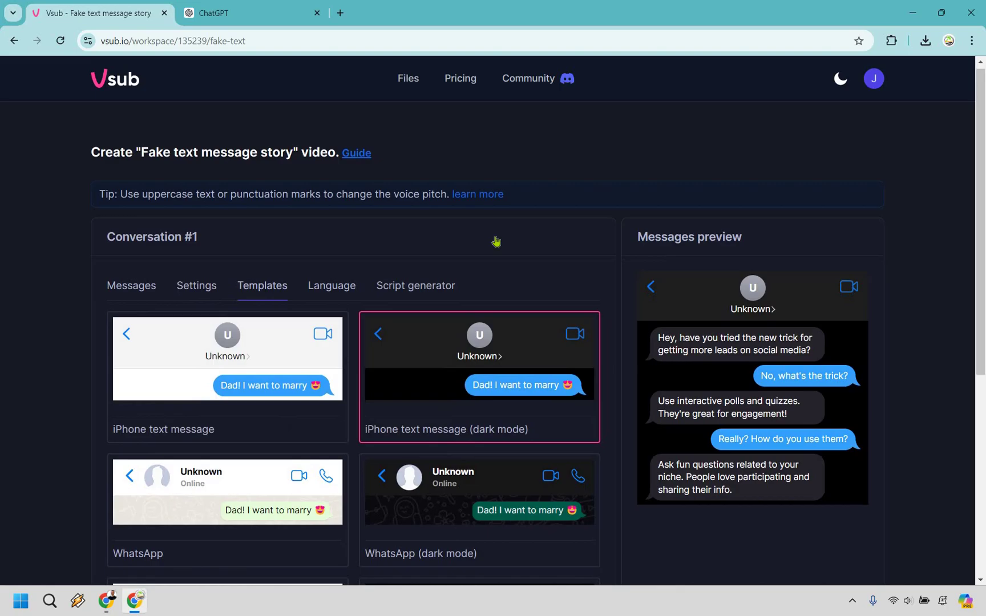
scroll(497, 239, "down", 2)
left_click(291, 239)
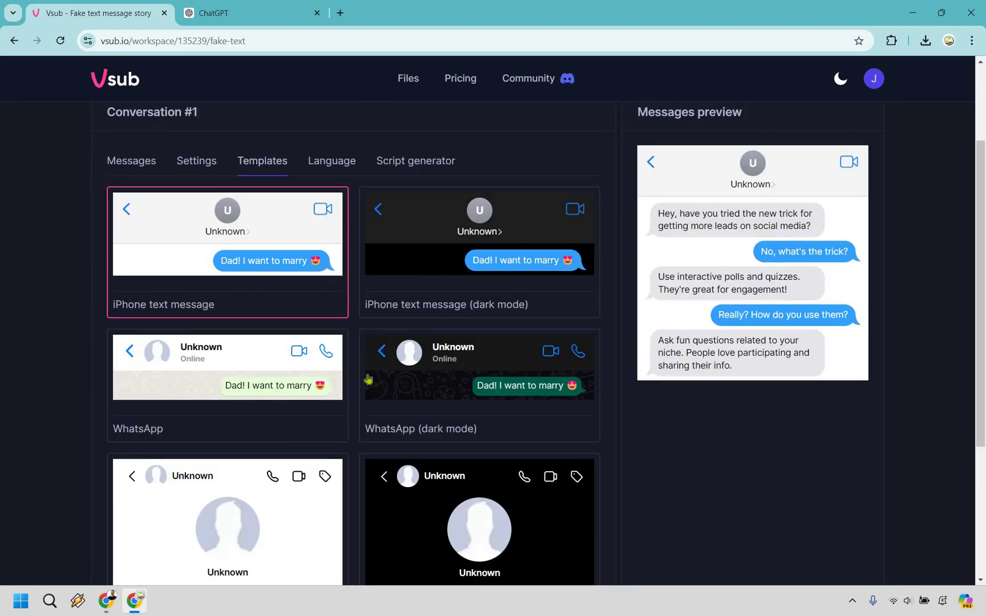
left_click(517, 382)
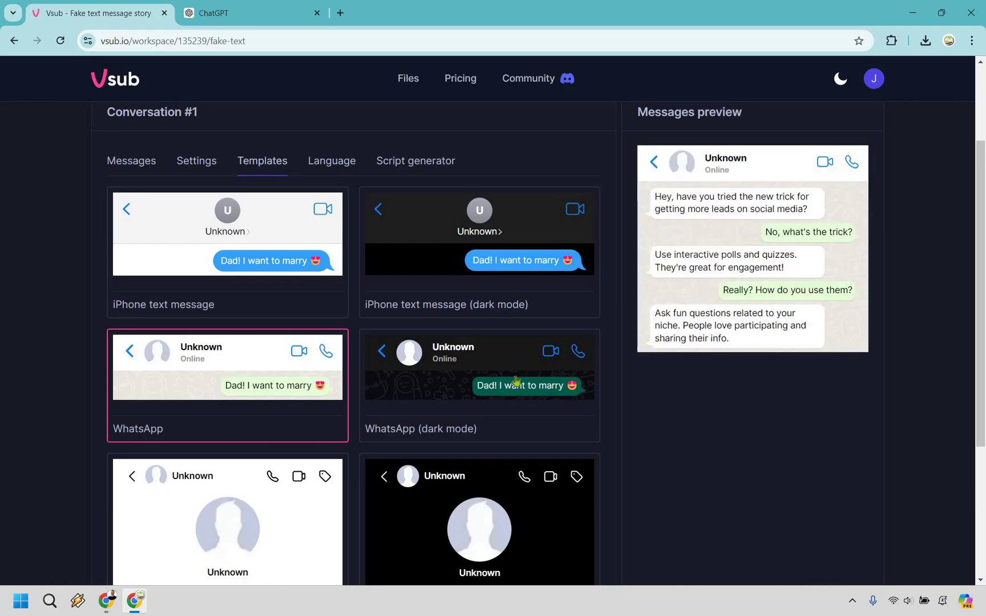
left_click(516, 381)
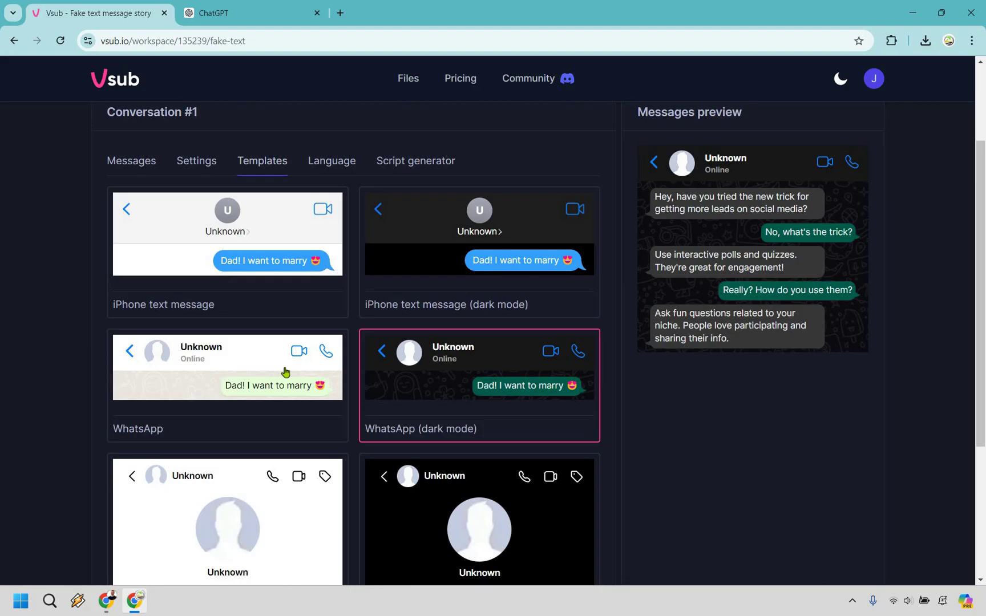
left_click(285, 372)
left_click(249, 245)
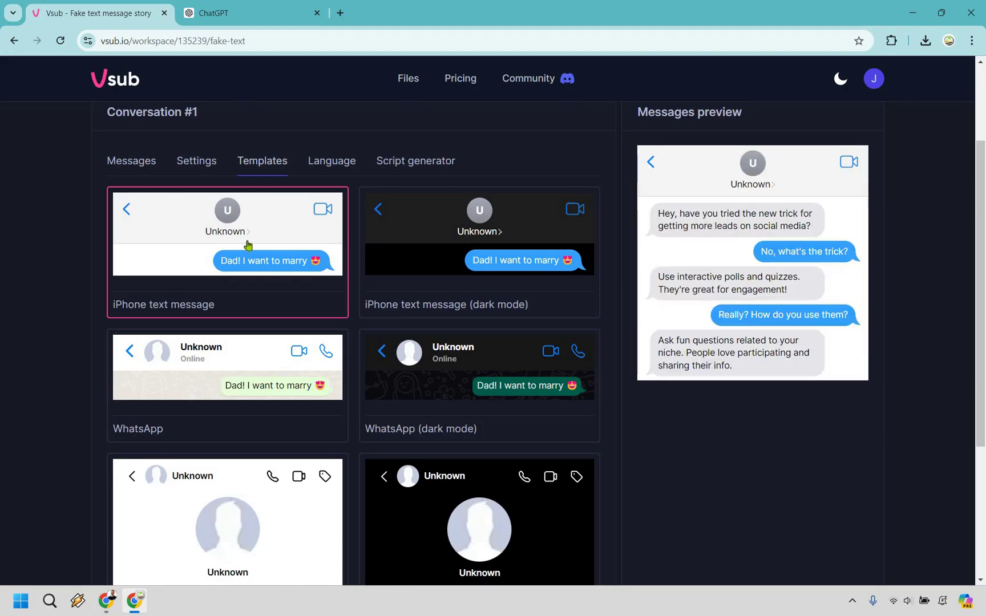
left_click(484, 267)
left_click(341, 233)
scroll(443, 203, "down", 3)
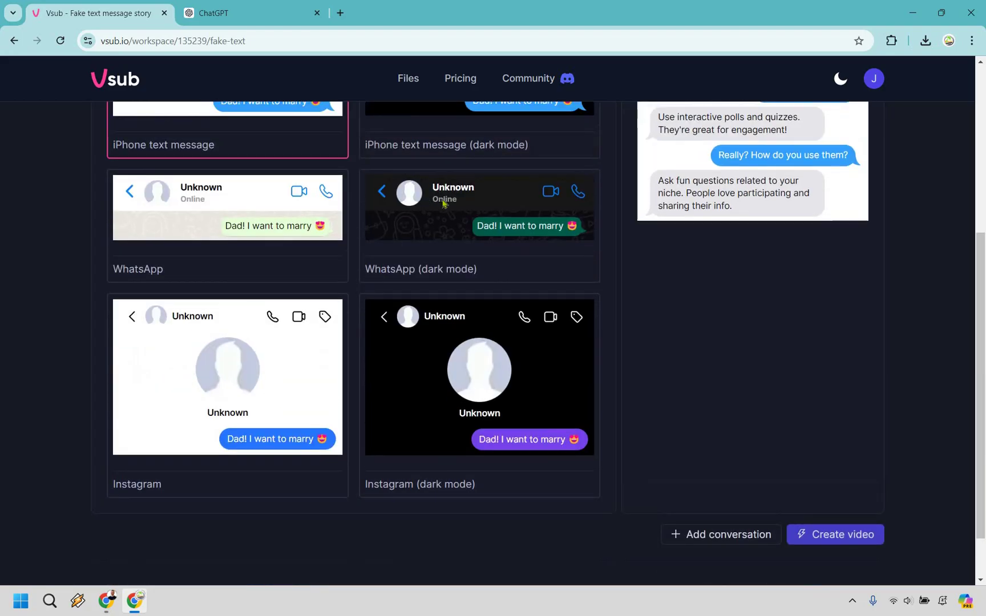
scroll(443, 203, "up", 3)
Step: Look over the Language and Script generator settings, then return to the Files dashboard
left_click(332, 225)
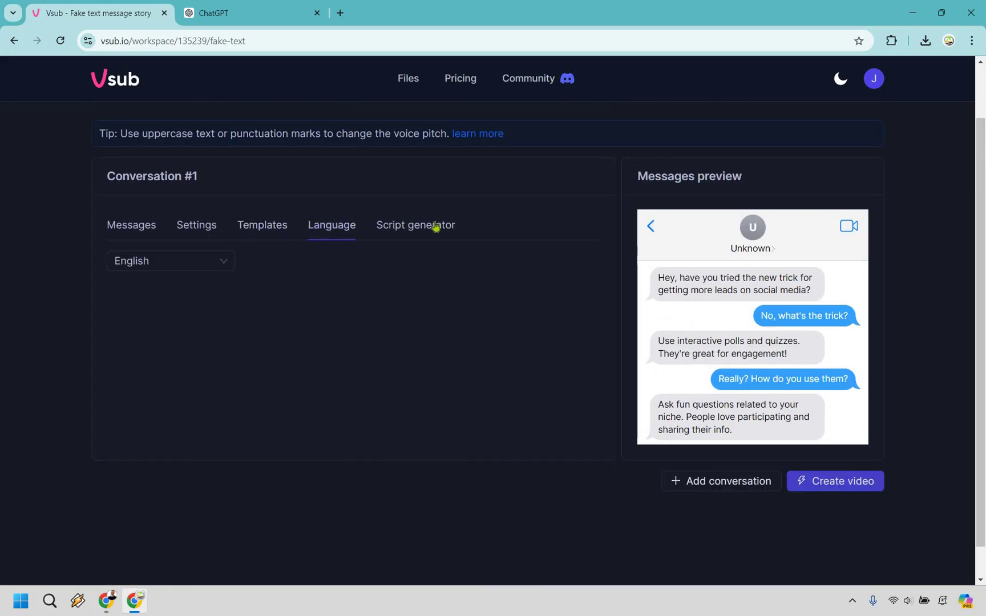
left_click(435, 227)
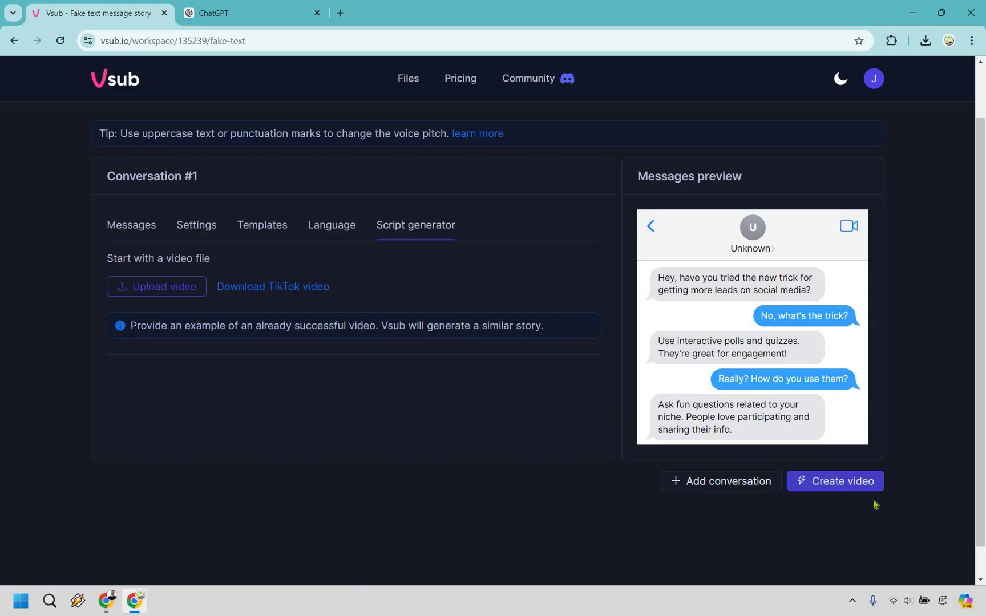
left_click(868, 485)
scroll(329, 150, "up", 2)
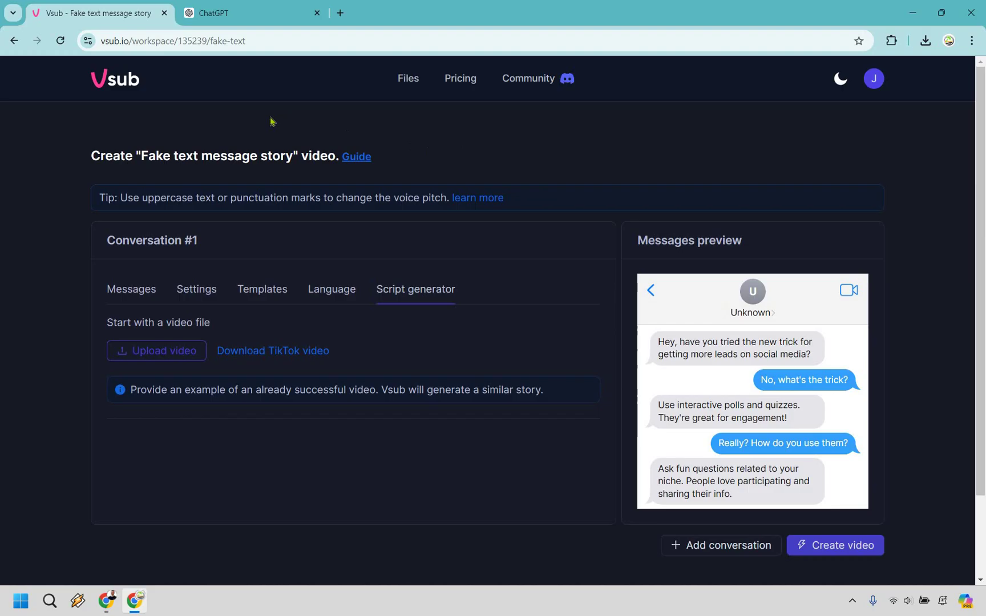
left_click(119, 80)
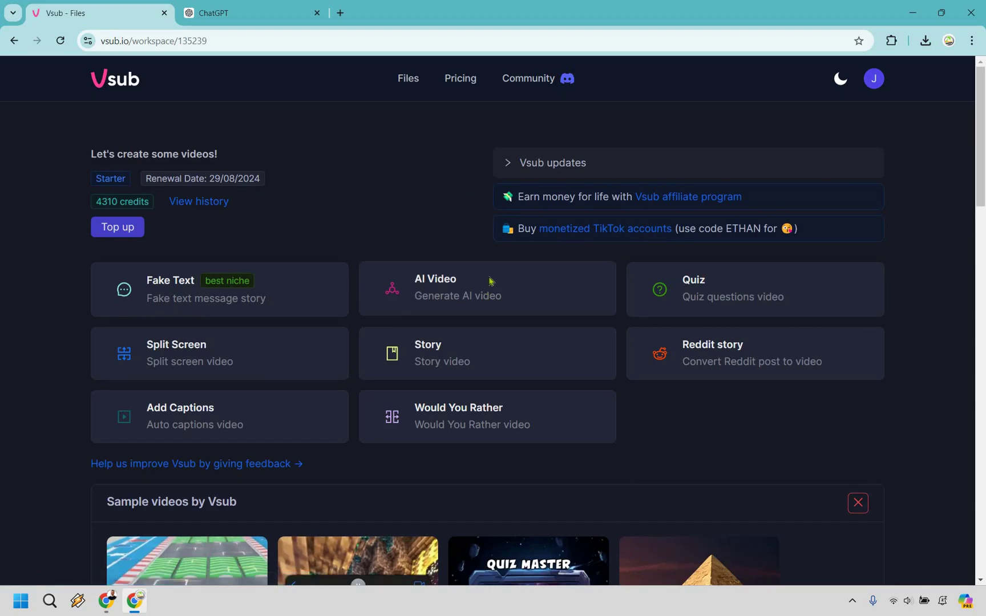
Step: Start a new AI Video using the Cartoon (3D) image style
left_click(490, 281)
scroll(881, 245, "down", 2)
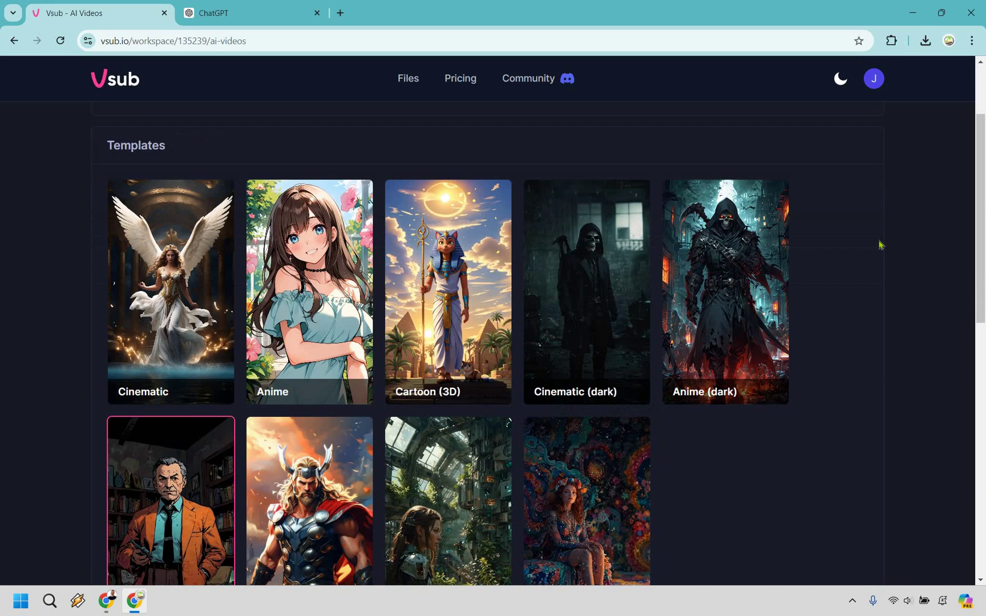
scroll(881, 245, "down", 1)
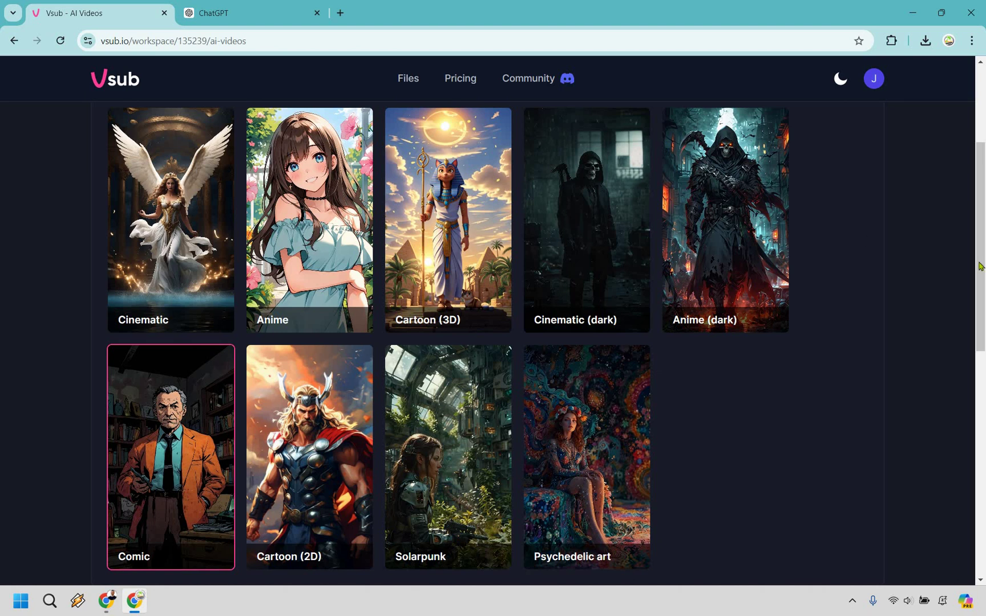
left_click(460, 210)
scroll(882, 283, "down", 3)
scroll(875, 280, "down", 4)
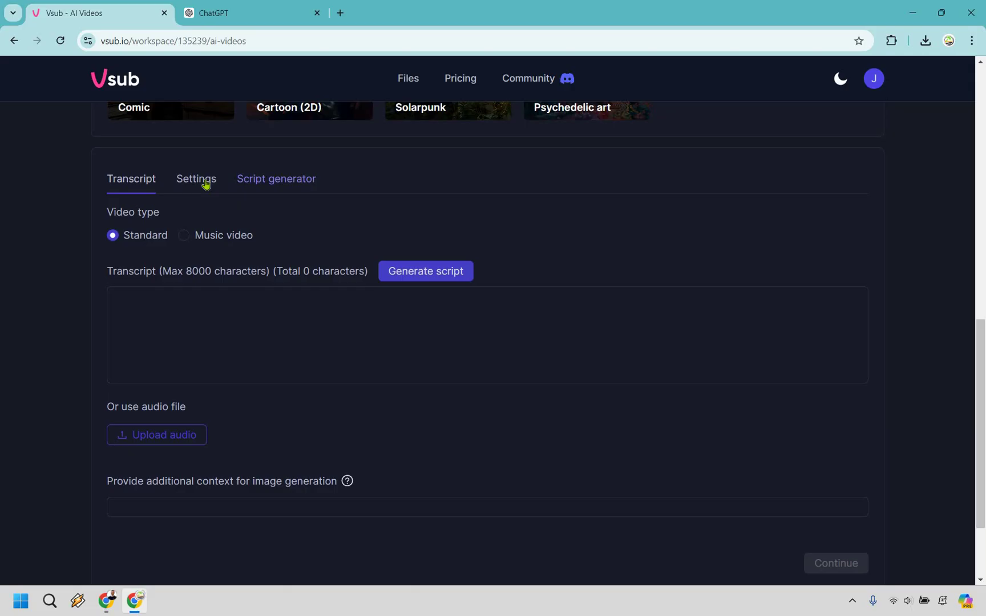
Step: Browse the voice/size Settings and Script generator options, then return to the Transcript box
left_click(206, 183)
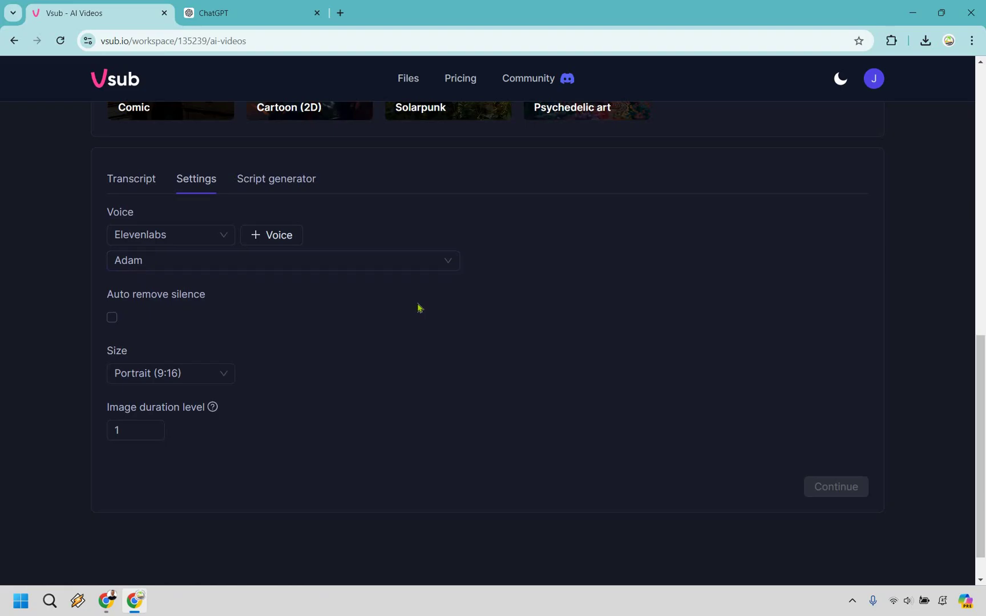
left_click(296, 184)
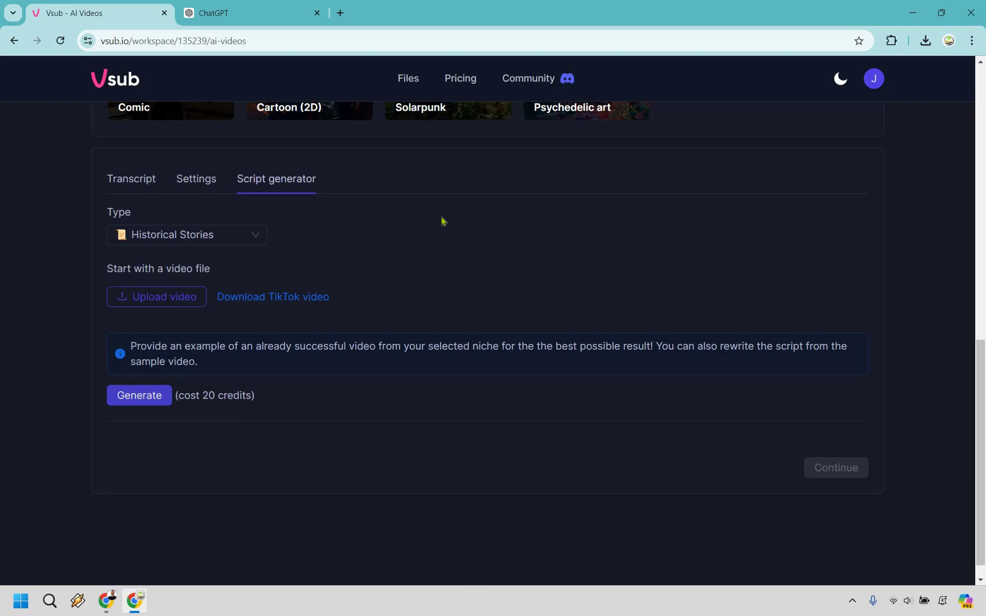
left_click(137, 184)
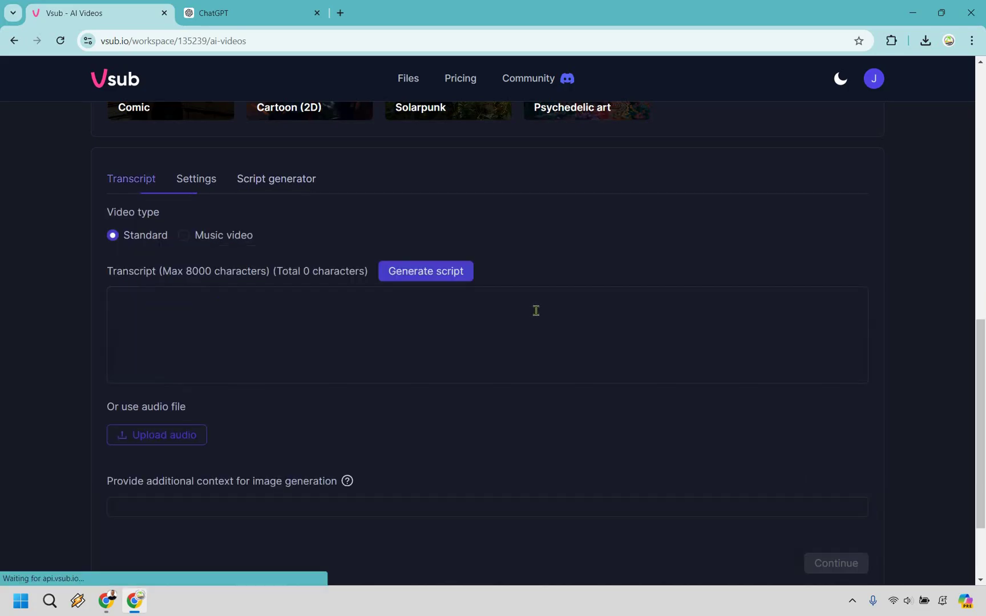
left_click(536, 311)
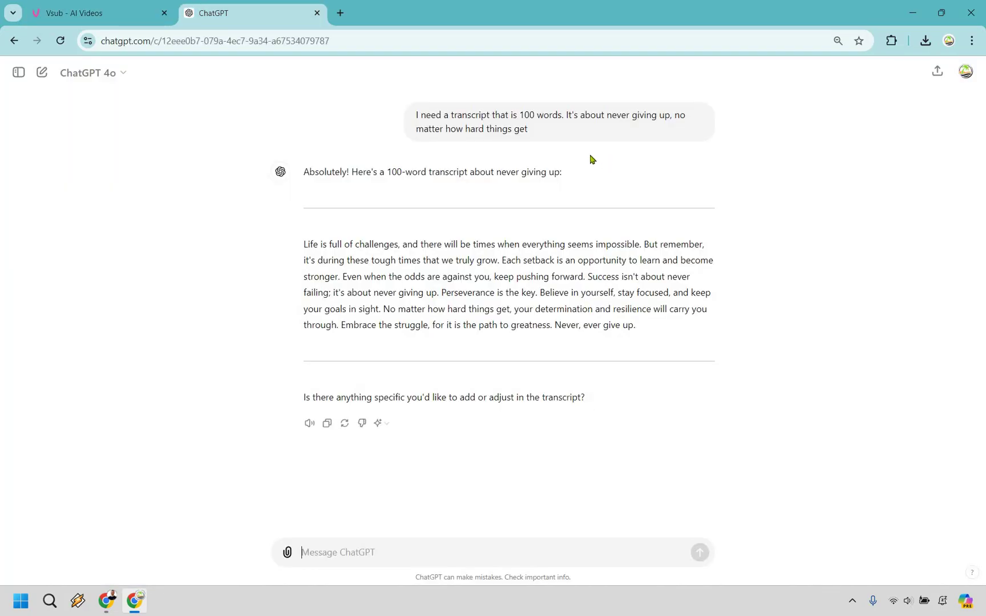
Step: Copy the ChatGPT transcript up to 'Believe in yourself' and paste it into Vsub's Transcript box
left_click_drag(304, 244, 355, 243)
left_click_drag(522, 276, 523, 277)
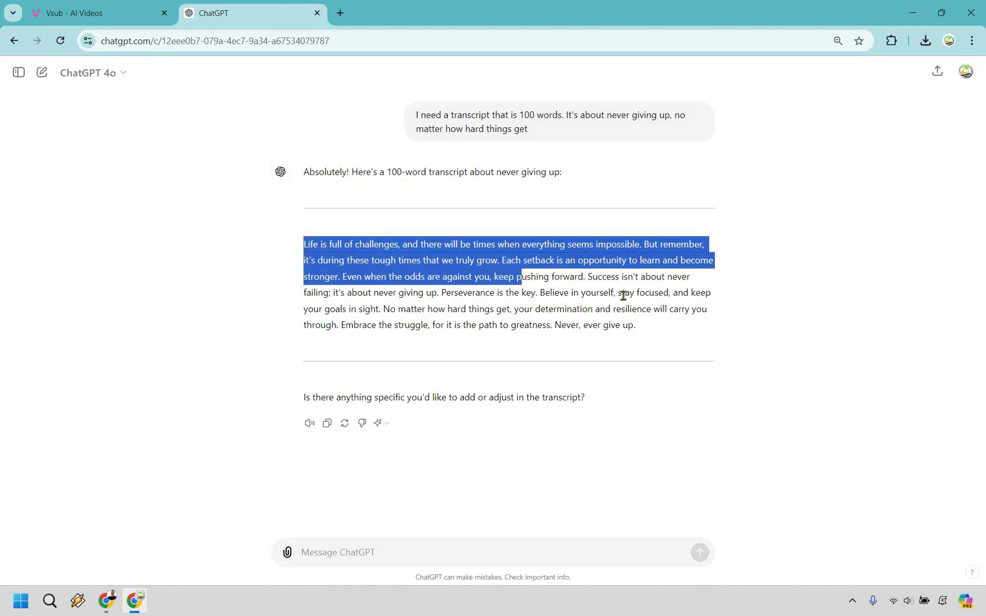
left_click_drag(619, 296, 611, 294)
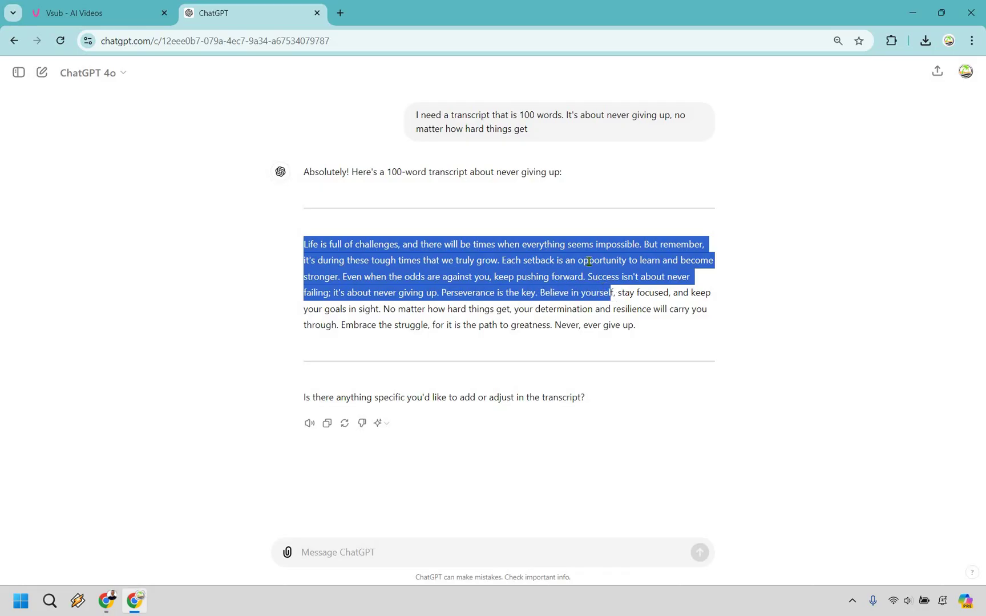
key("ctrl+c")
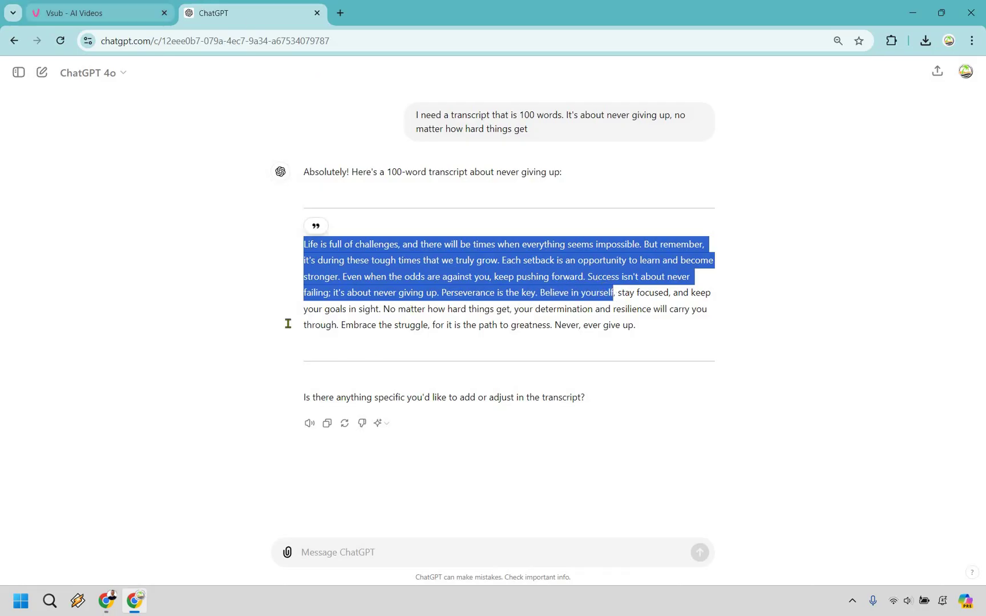
key("ctrl+shift+Tab")
left_click(288, 324)
key("ctrl+v")
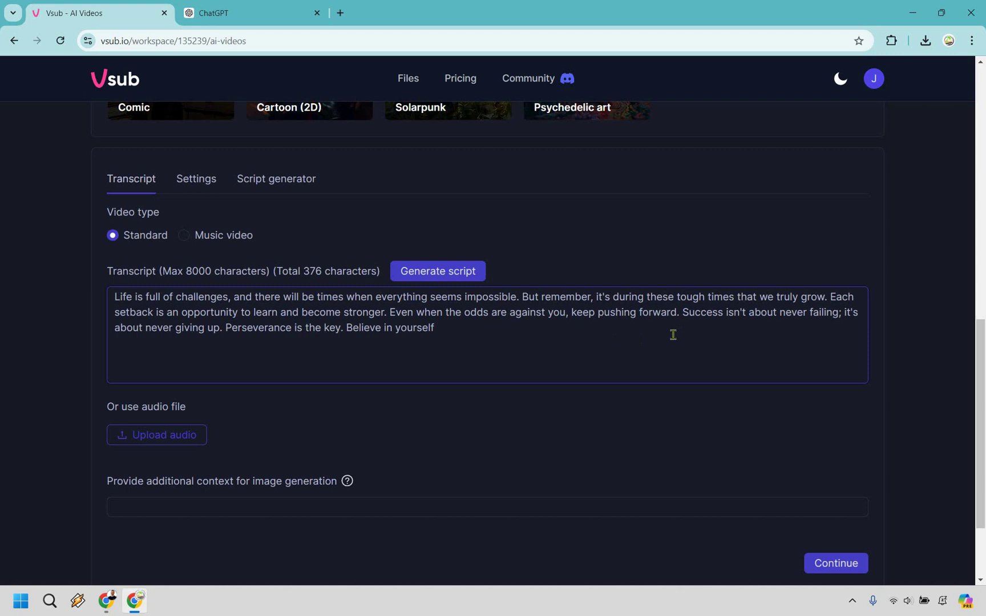
Step: End the transcript with a period and pause the generated 23-second cartoon video's preview
type(".")
scroll(838, 502, "down", 1)
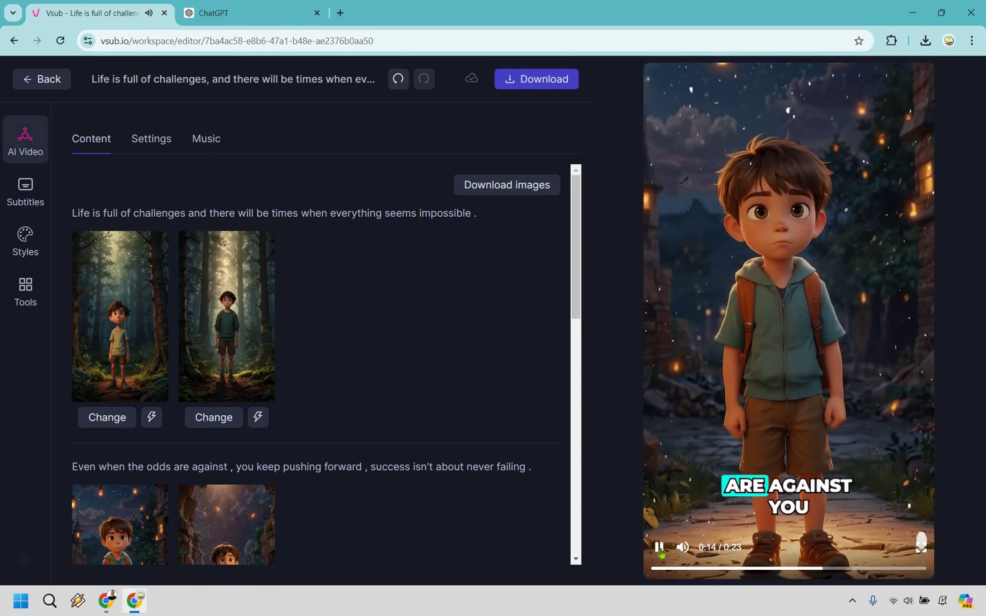
left_click(812, 193)
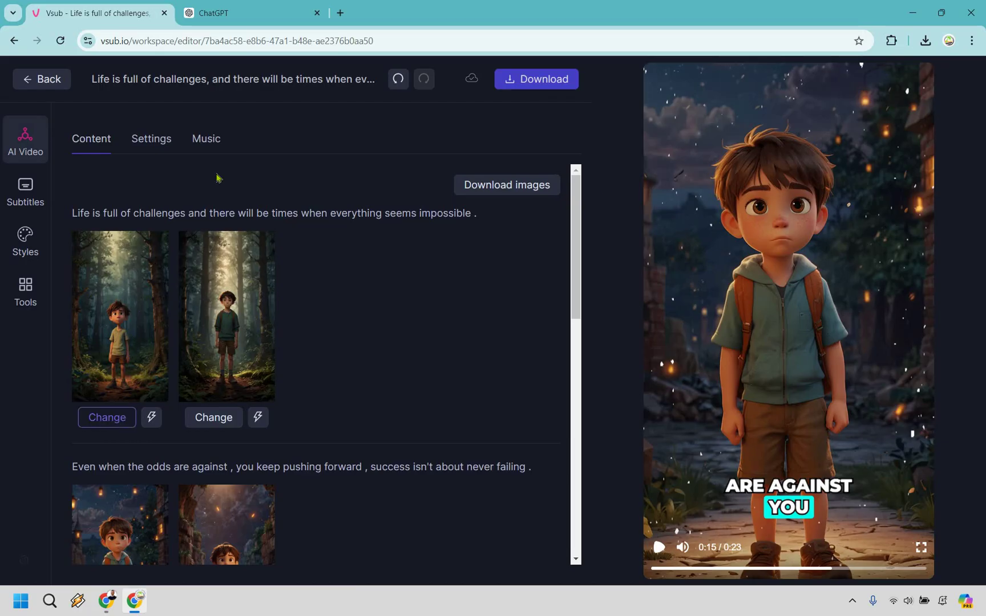
Step: Edit the first image's prompt, changing 'young boy' to 'grown man' and 'boy' to 'man'
left_click(108, 422)
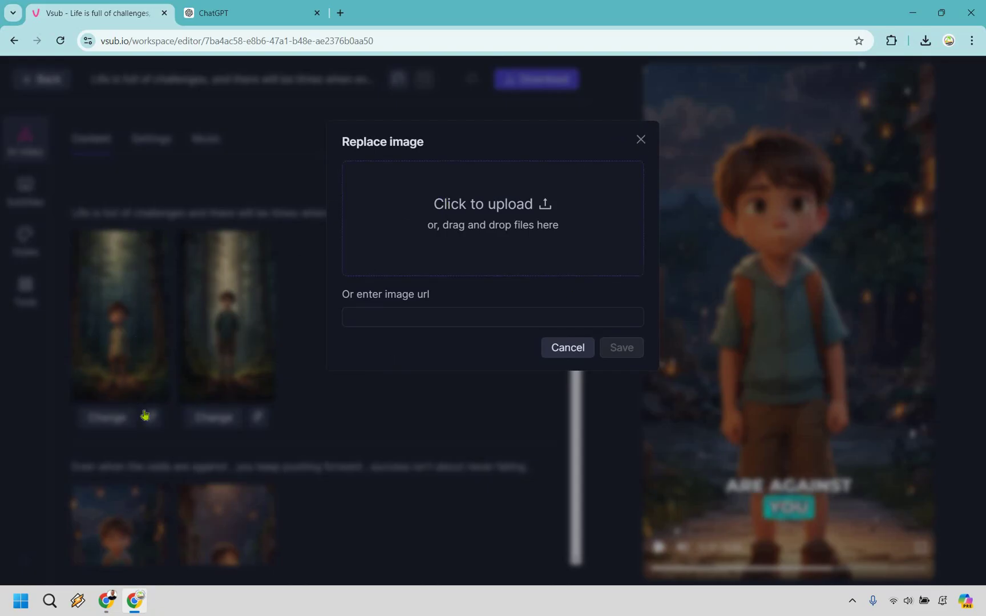
left_click(145, 415)
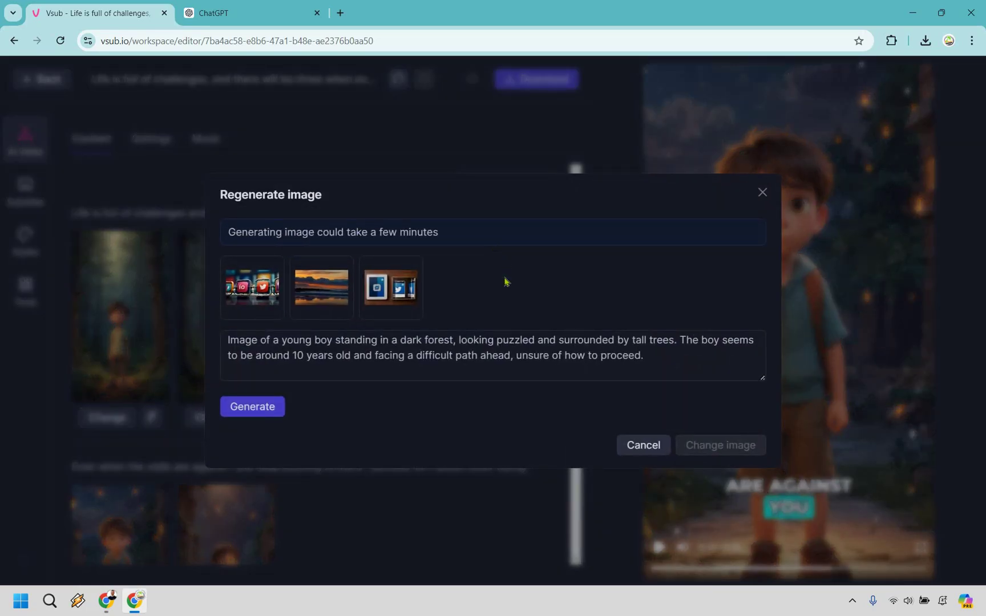
left_click(655, 357)
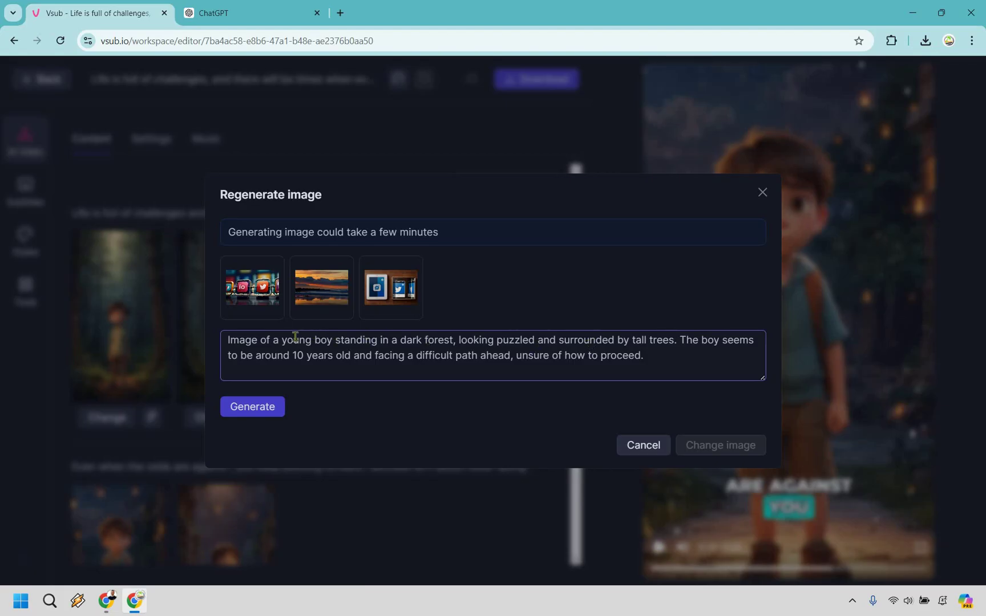
left_click_drag(282, 341, 333, 343)
type("grown man")
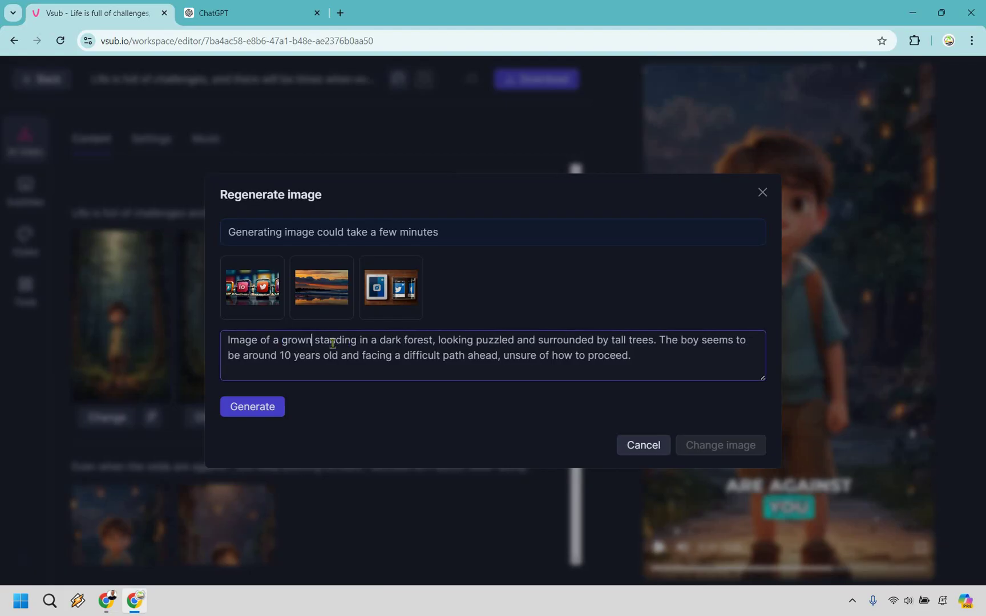
double_click(711, 342)
type("man")
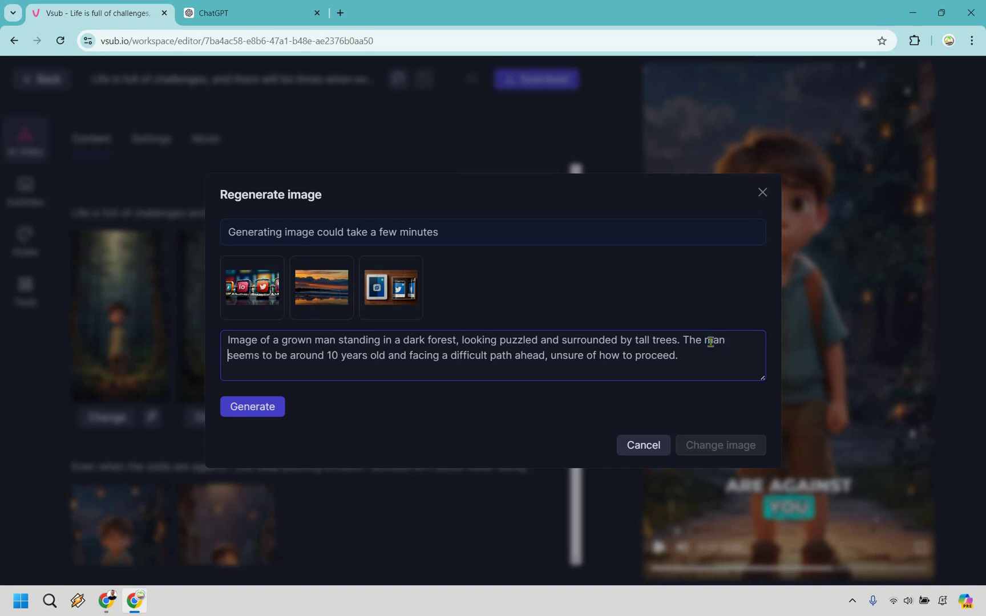
Step: Generate the new forest-man image, apply it to the first scene, and replay the preview
left_click(266, 409)
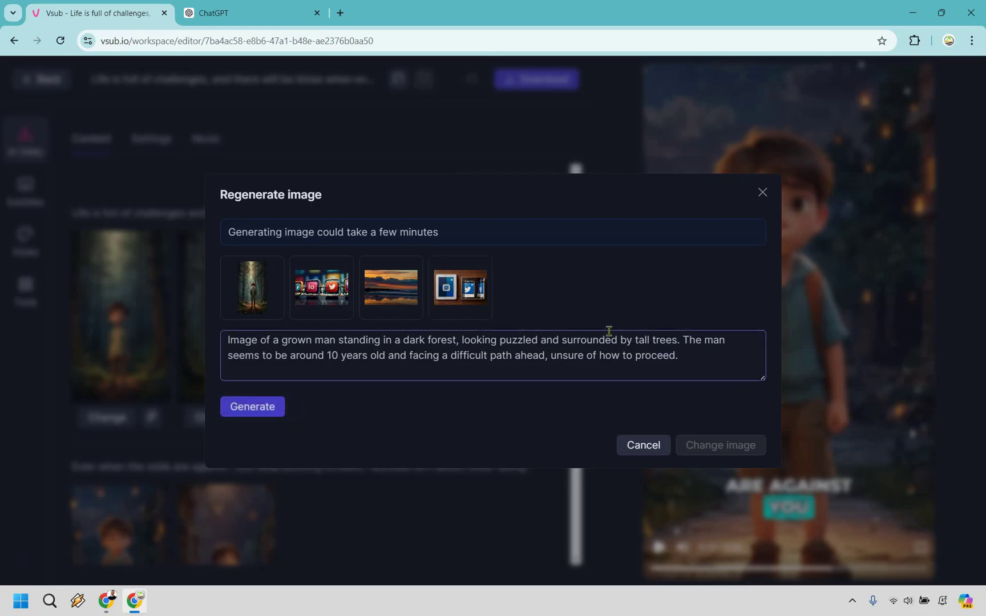
left_click(244, 293)
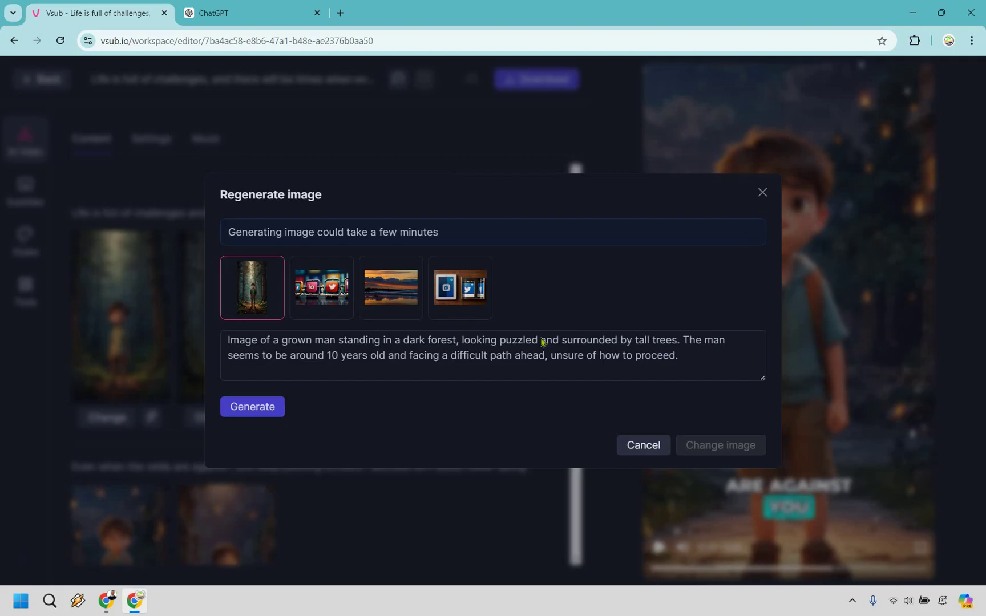
left_click(721, 447)
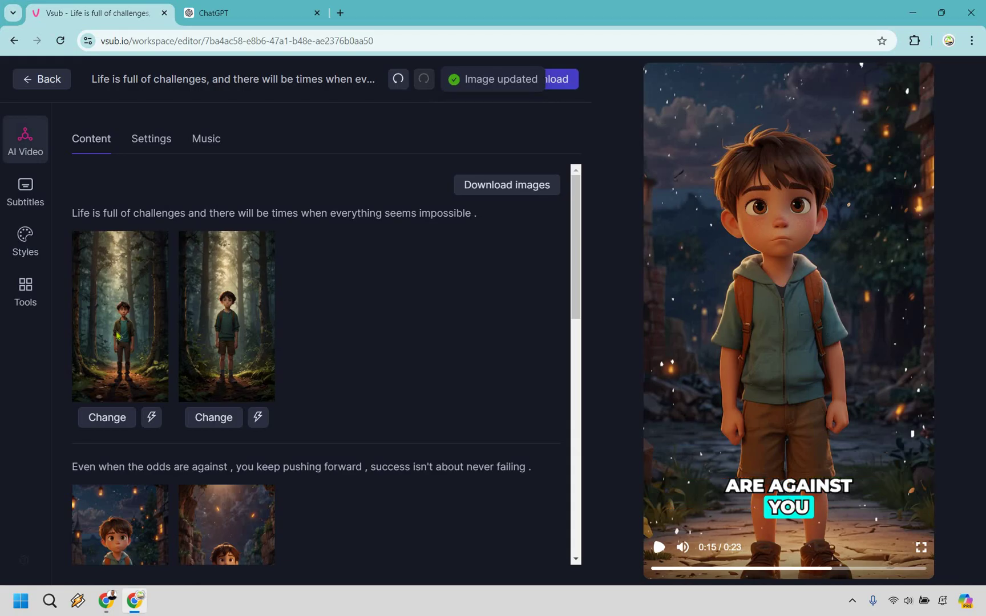
left_click(653, 568)
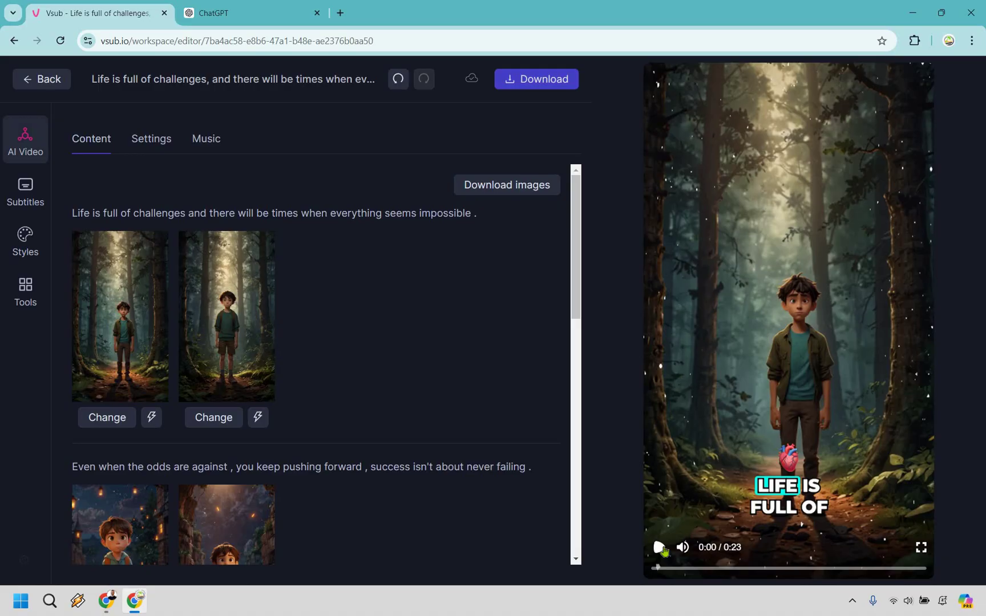
left_click(661, 548)
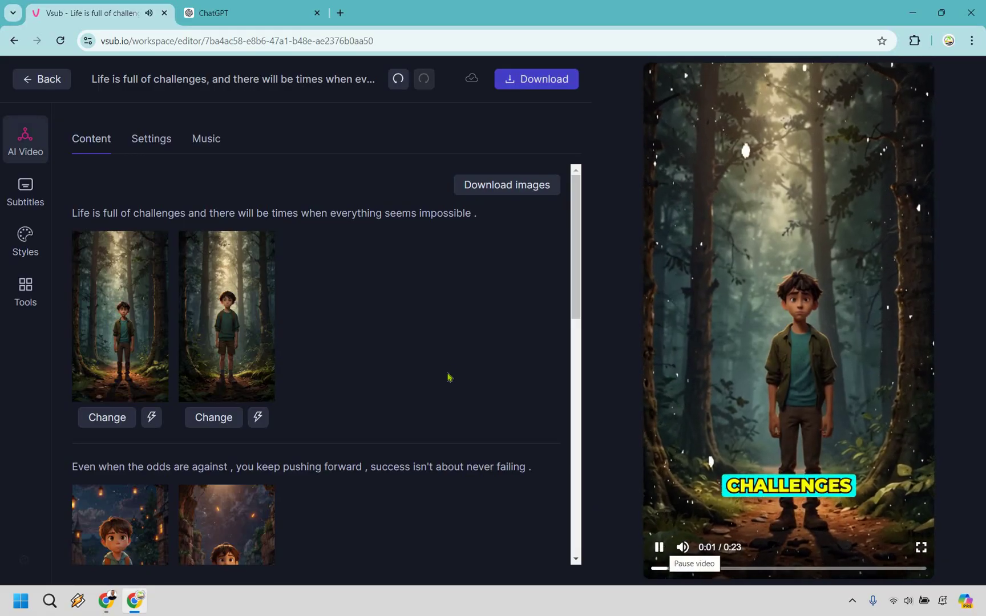
scroll(411, 382, "down", 2)
scroll(359, 399, "up", 1)
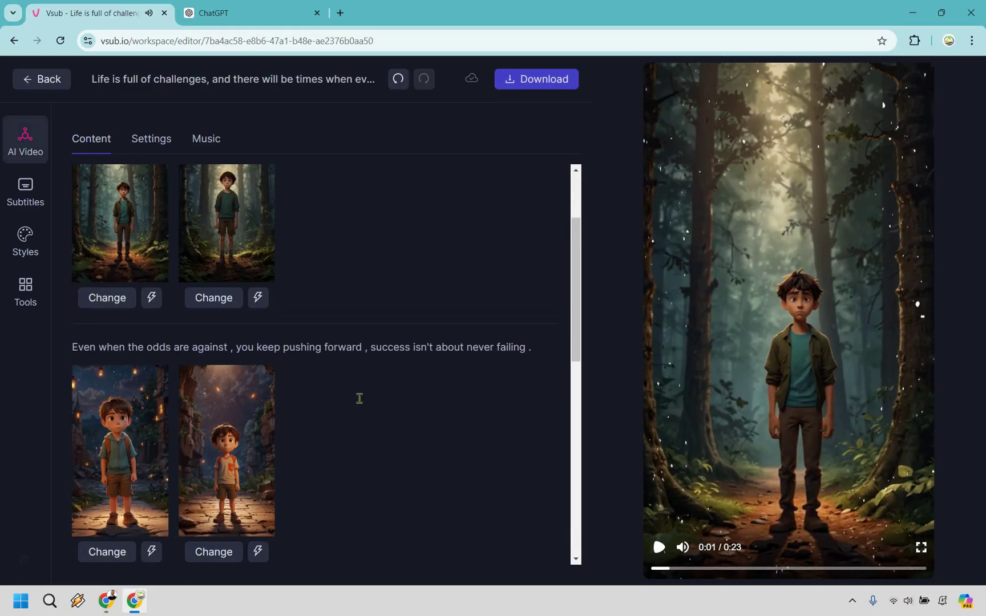
scroll(394, 382, "up", 1)
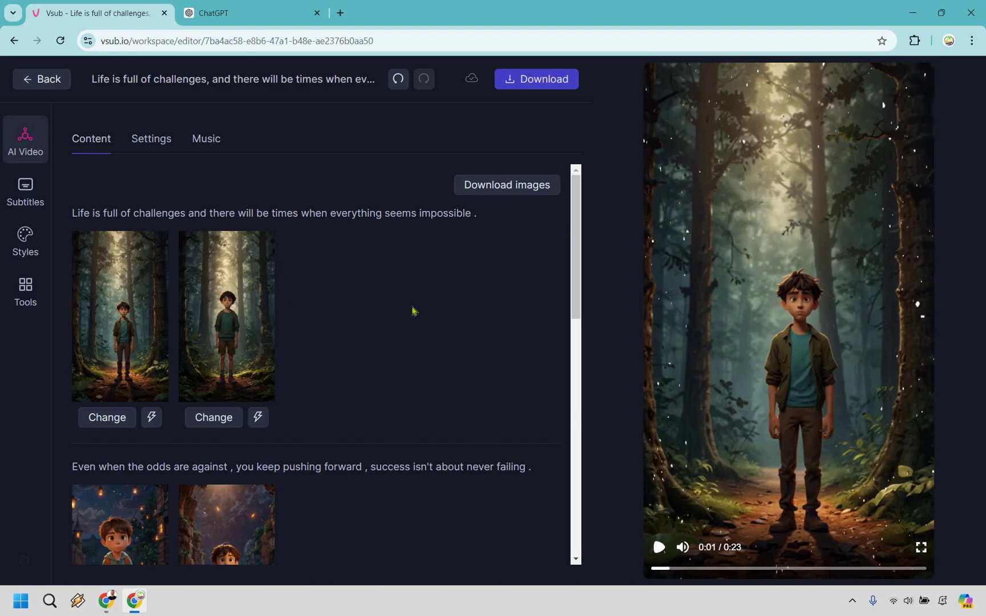
Step: In the subtitle editor, retype the letter 'm' in the word 'seems'
left_click(24, 193)
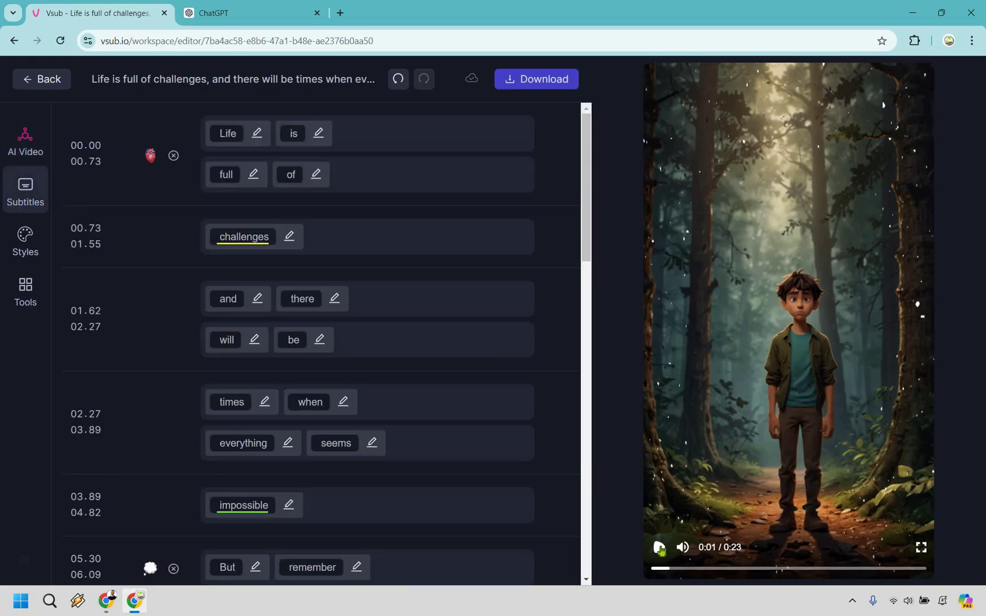
left_click(659, 549)
key("space")
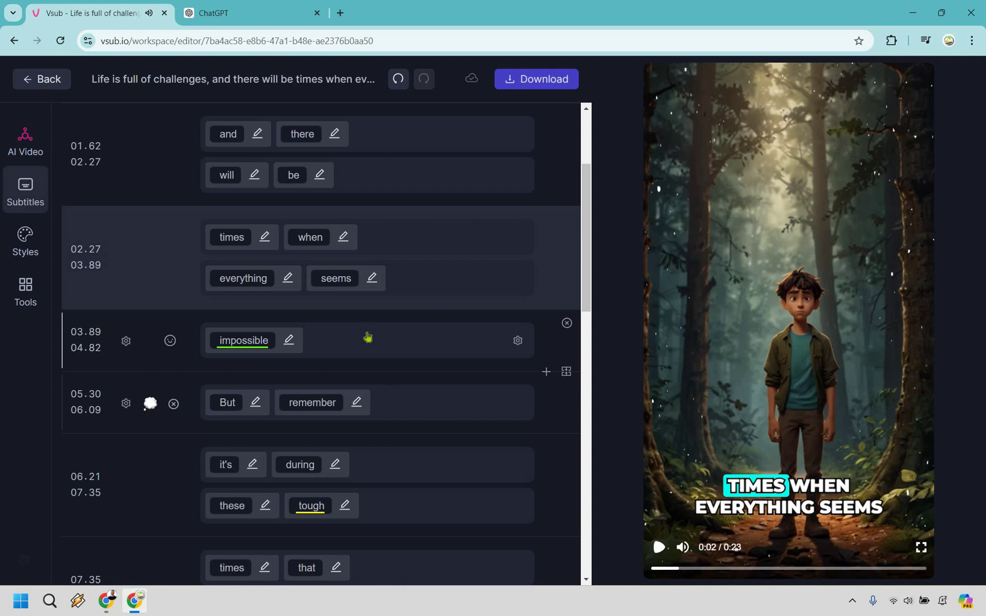
left_click(352, 279)
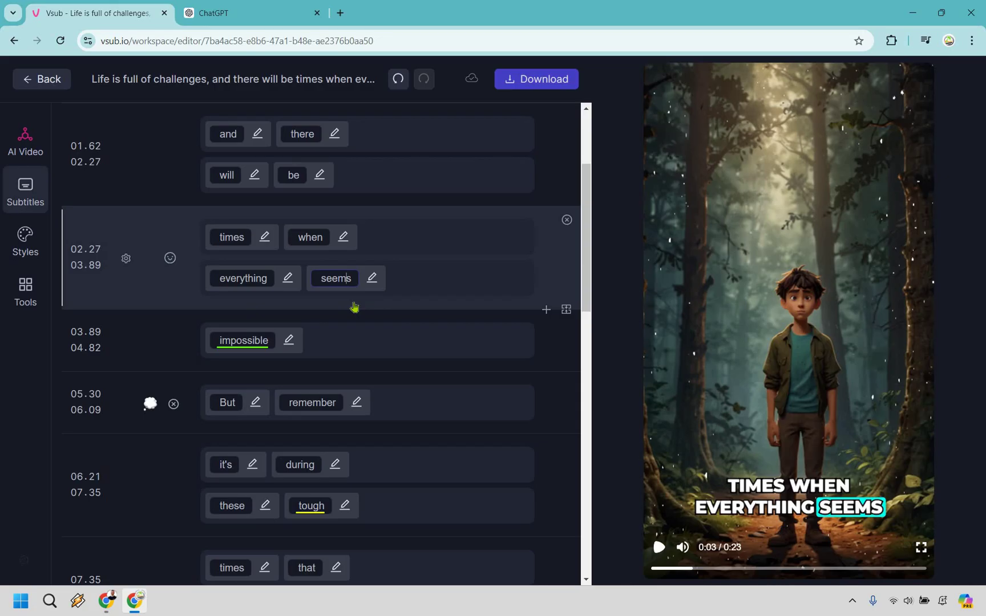
key("BackSpace")
type("m")
Step: Try the Mrbeast, Hormozi 2 and Hormozi 3 caption templates, keep Podcast, and show logo settings
left_click(22, 246)
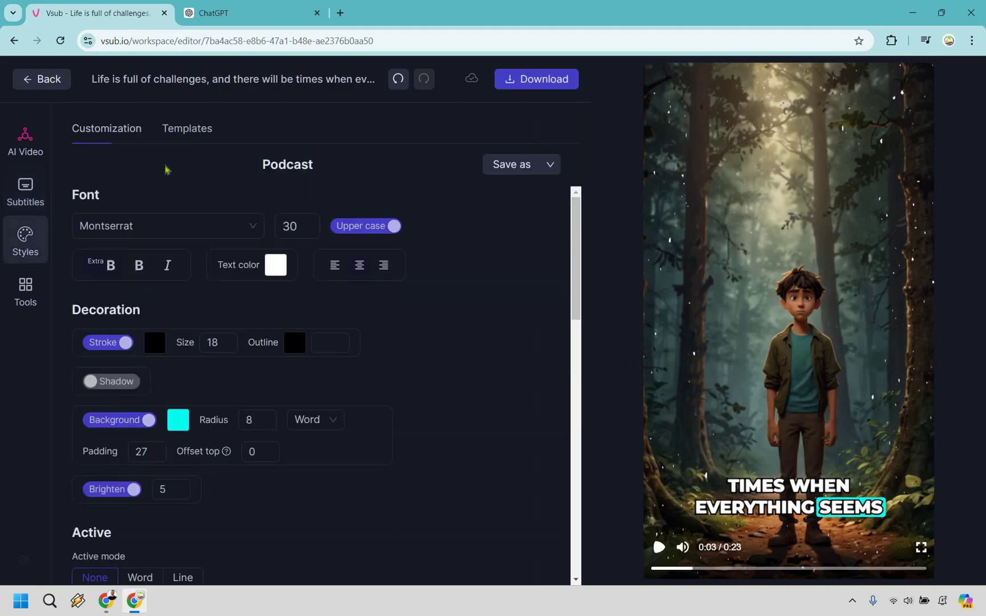
left_click(188, 133)
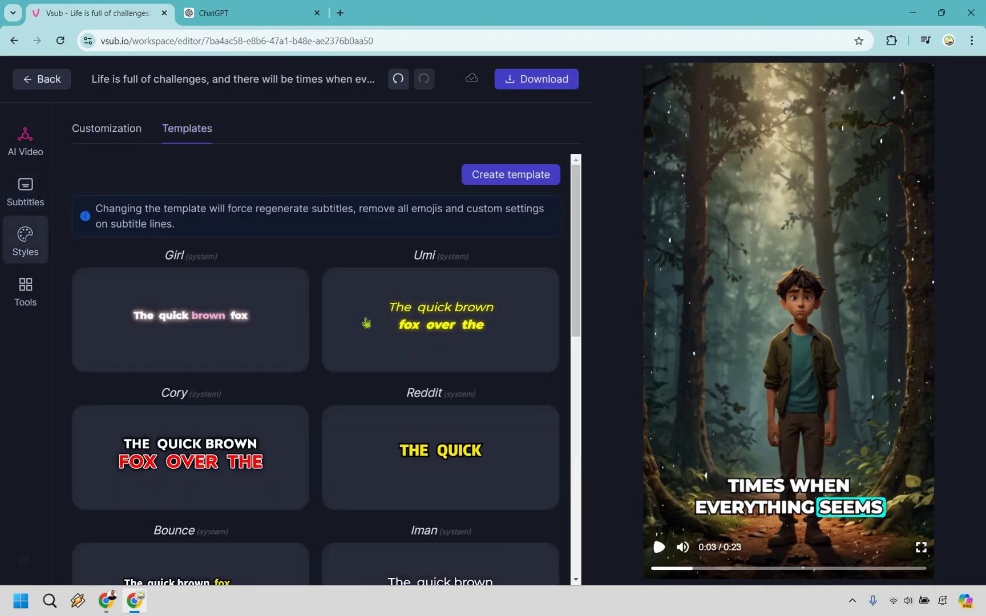
scroll(345, 324, "down", 10)
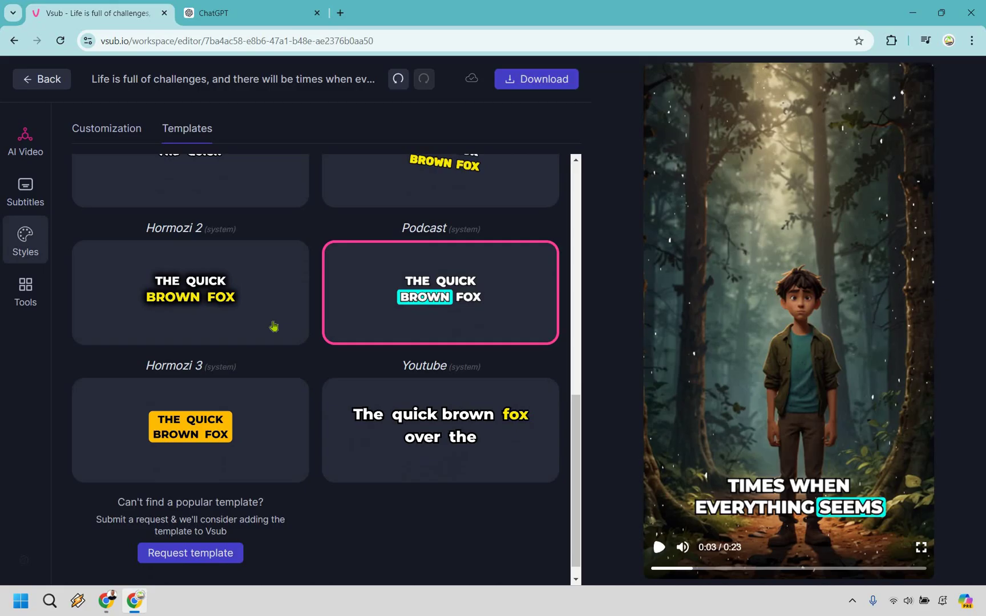
scroll(228, 313, "up", 3)
left_click(228, 314)
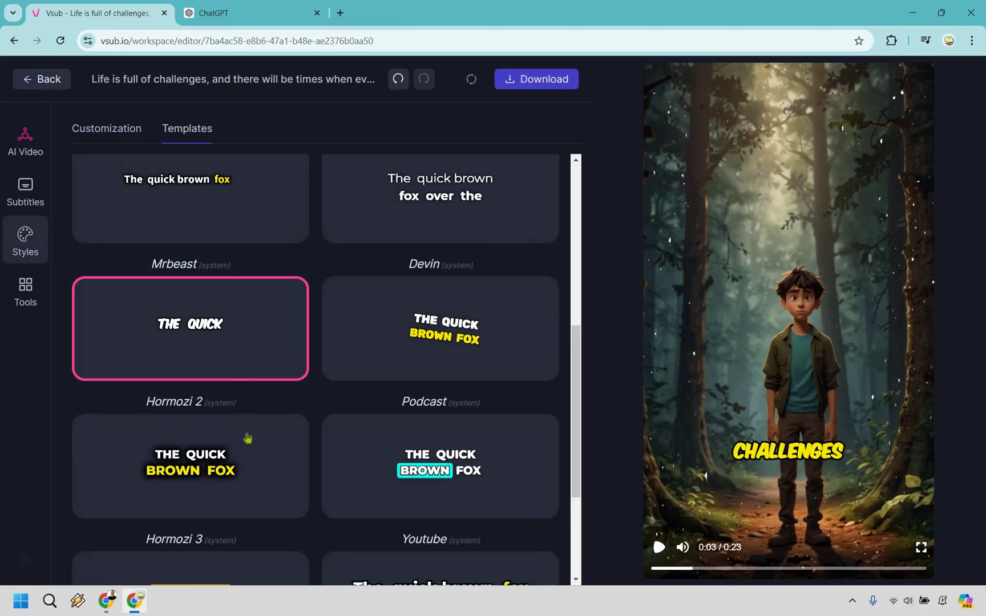
left_click(245, 446)
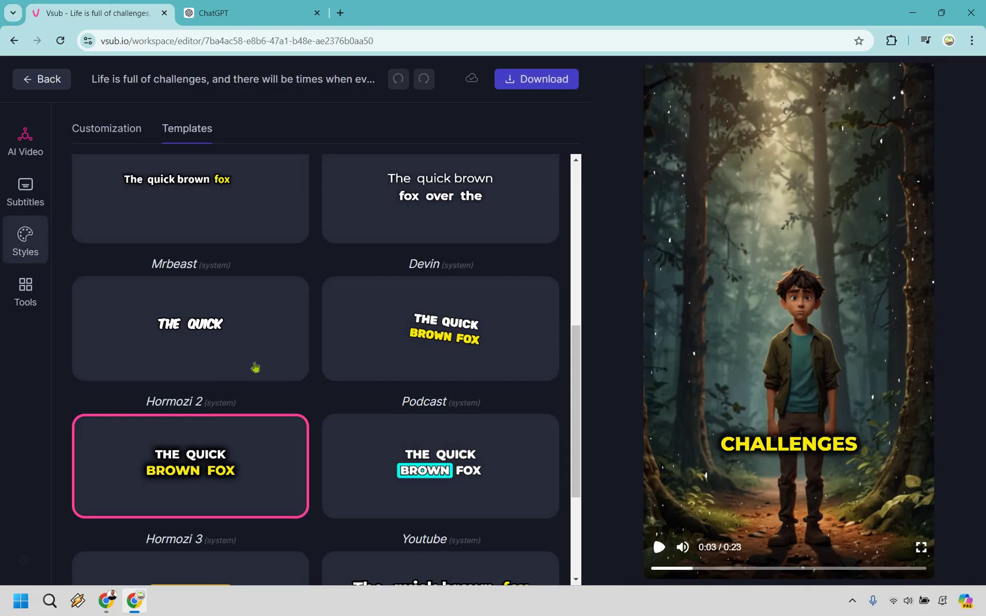
scroll(248, 530, "down", 1)
left_click(249, 531)
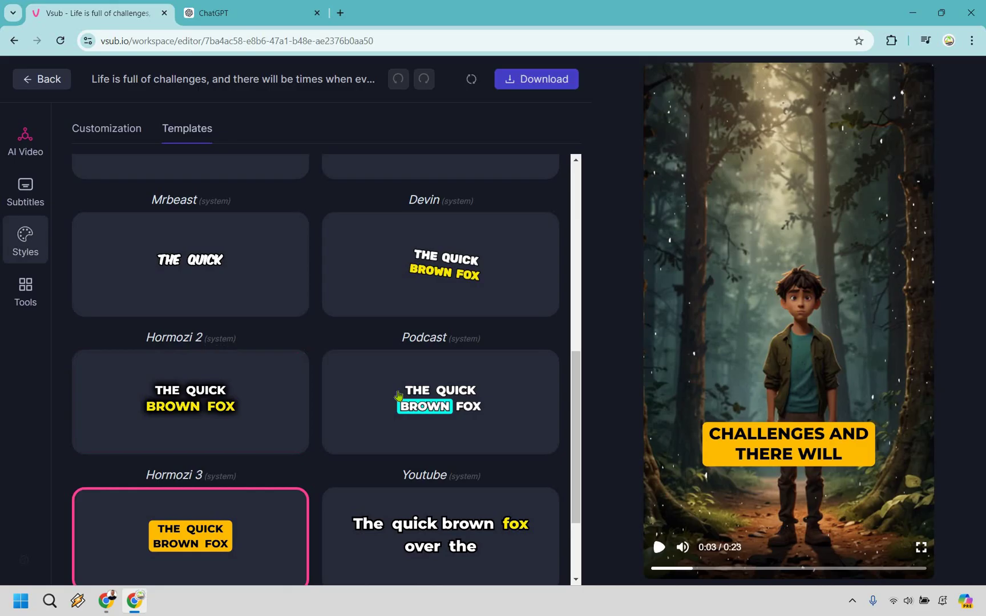
left_click(382, 354)
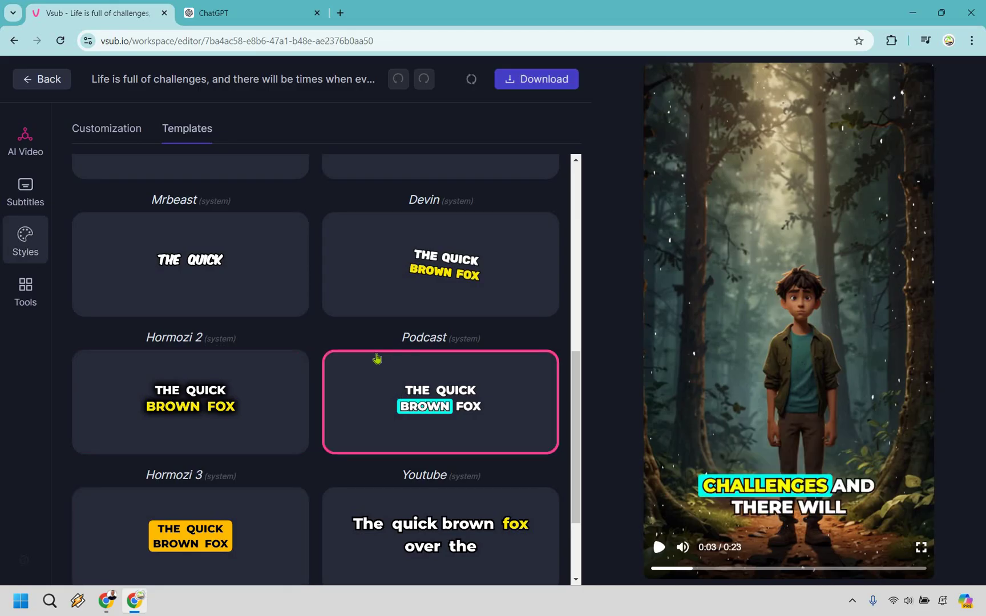
left_click(22, 293)
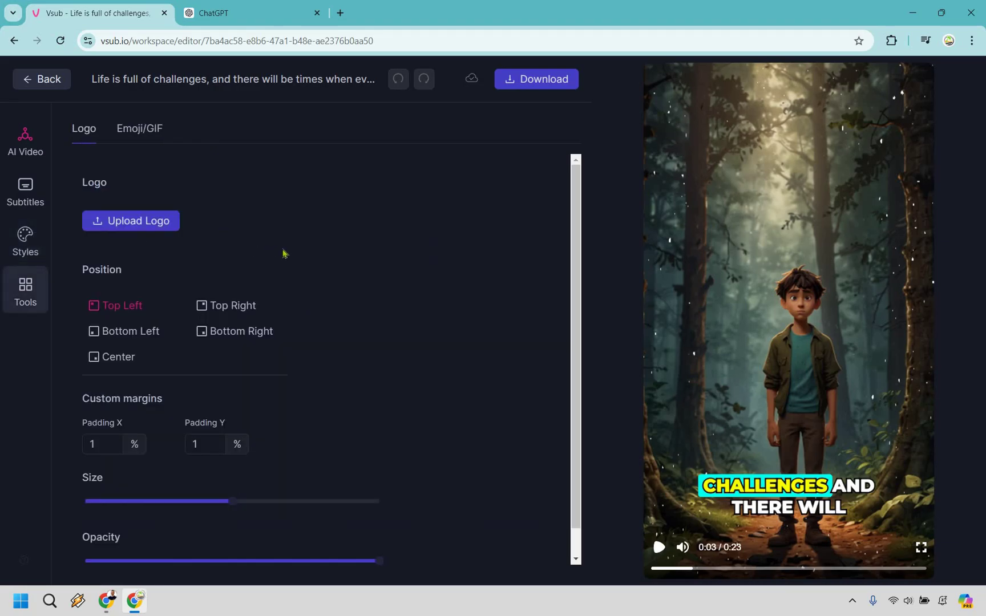
Step: Glance at the Emoji/GIF options, then return to the AI video's scene captions and images
scroll(417, 250, "down", 1)
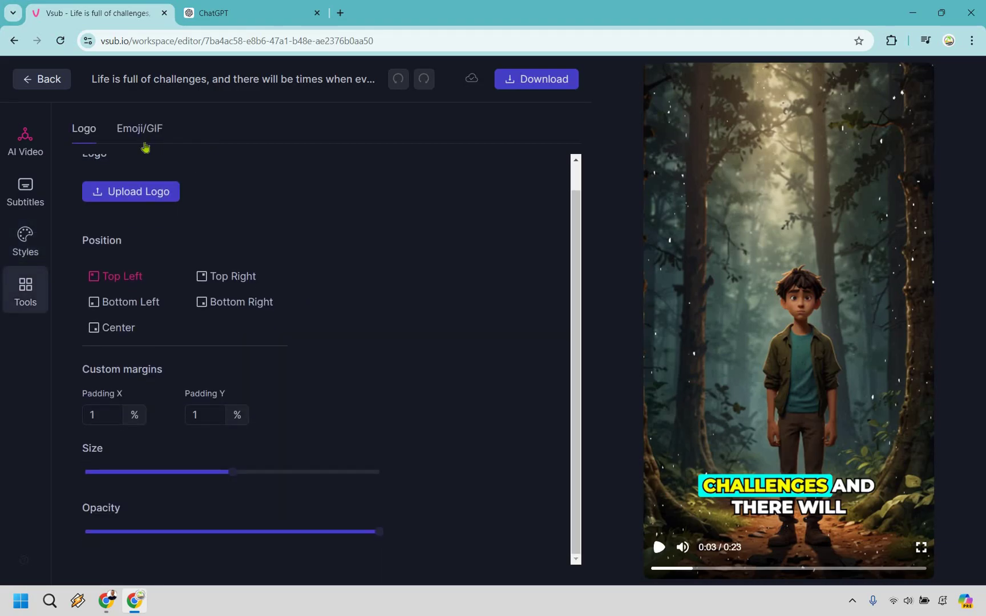
scroll(143, 146, "up", 1)
left_click(121, 143)
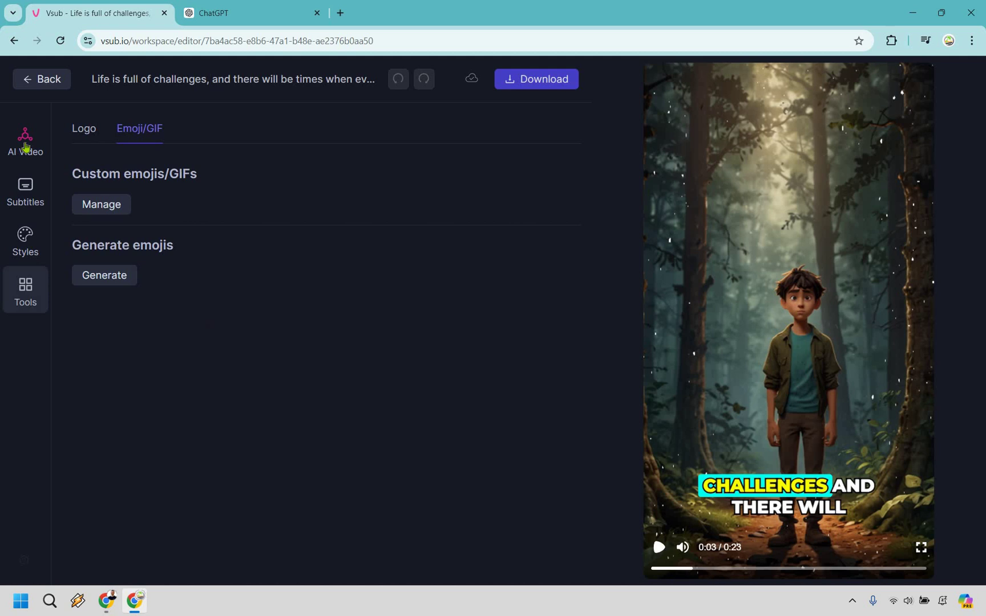
left_click(25, 145)
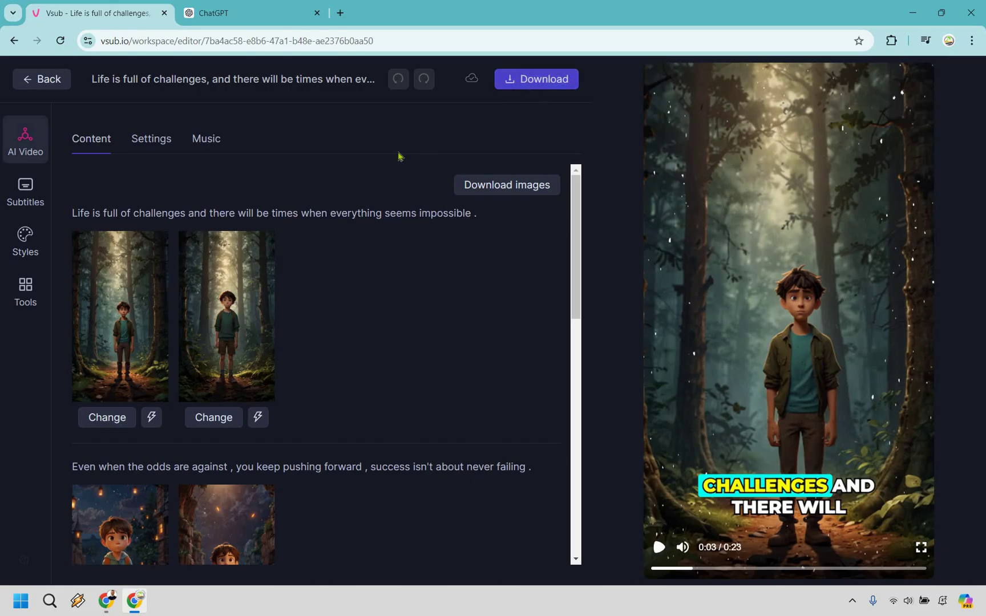
Step: From the workspace home, add the quiz question 'What is the best form of traffic online?' and generate its video
left_click(51, 83)
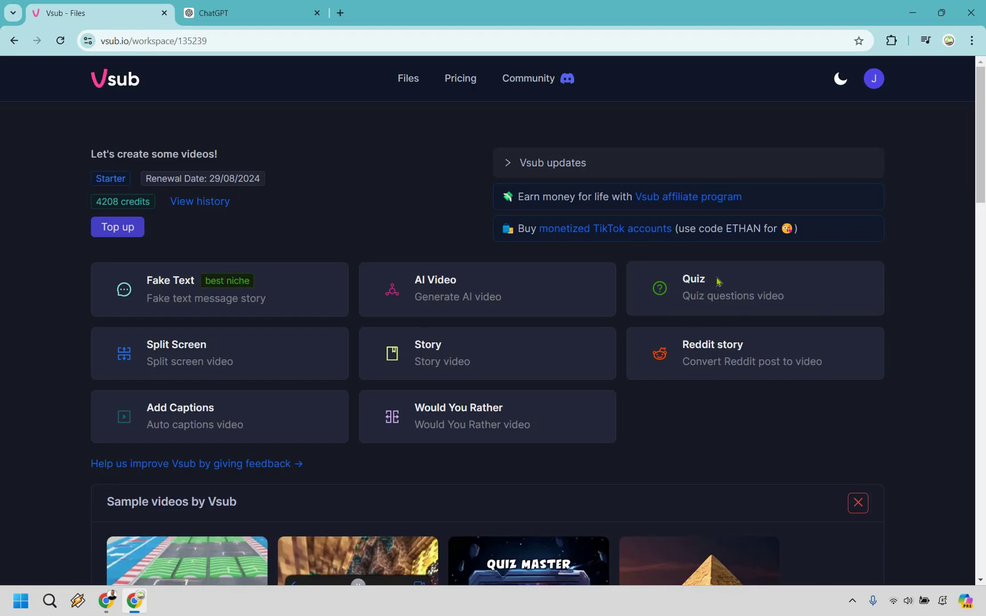
scroll(639, 278, "down", 2)
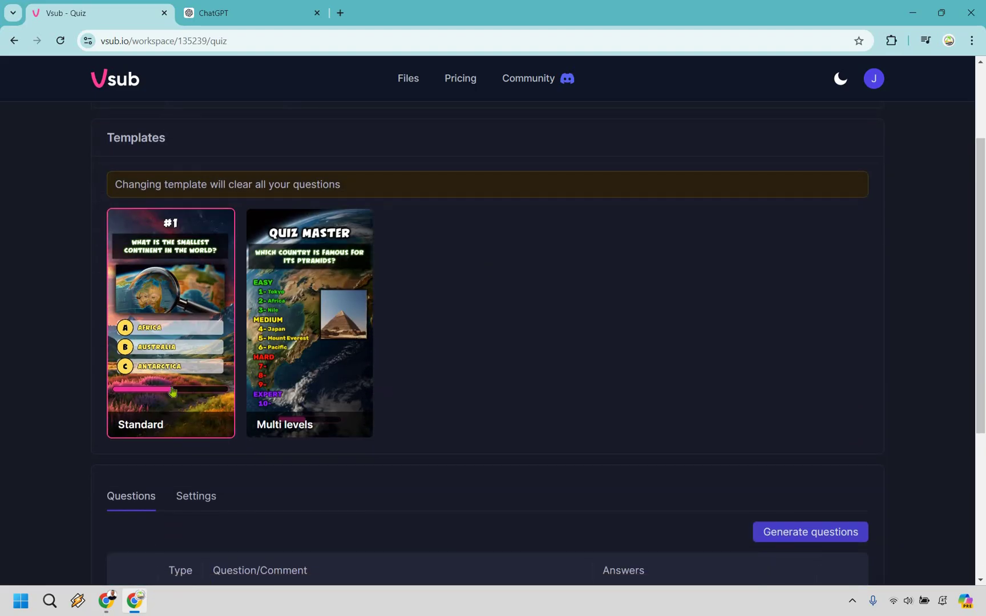
scroll(664, 327, "down", 5)
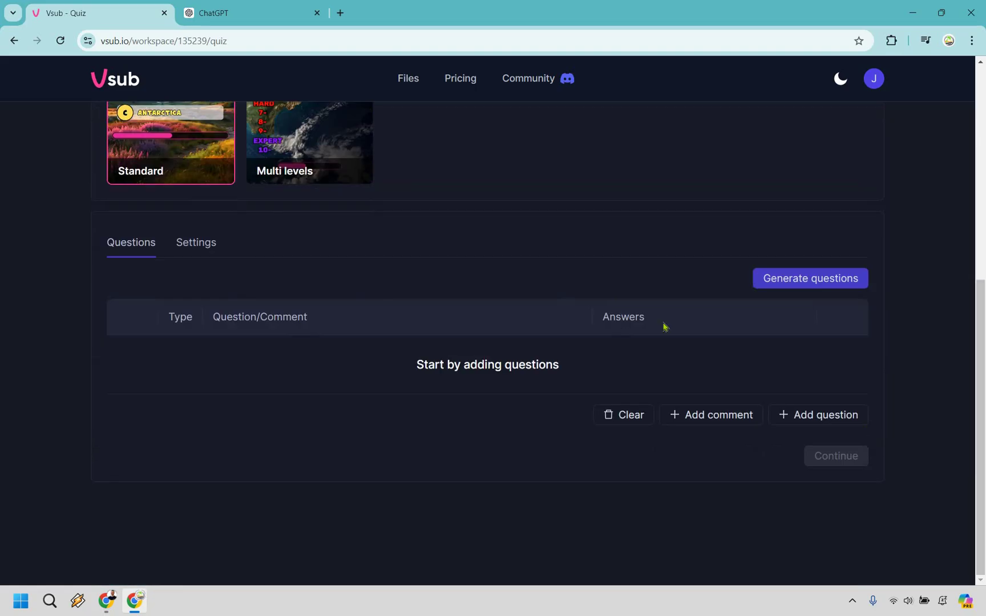
left_click(819, 415)
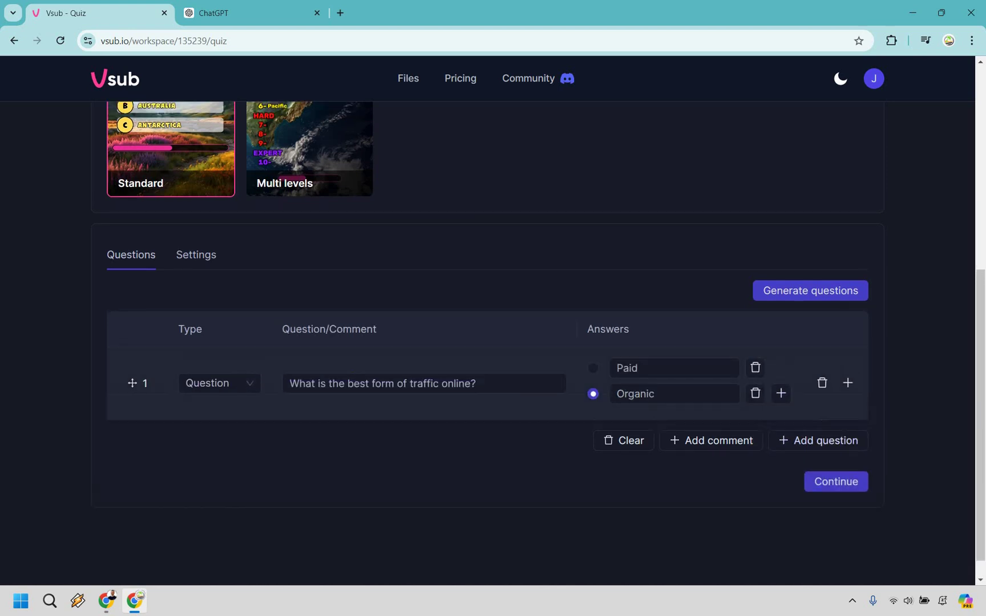
left_click(831, 489)
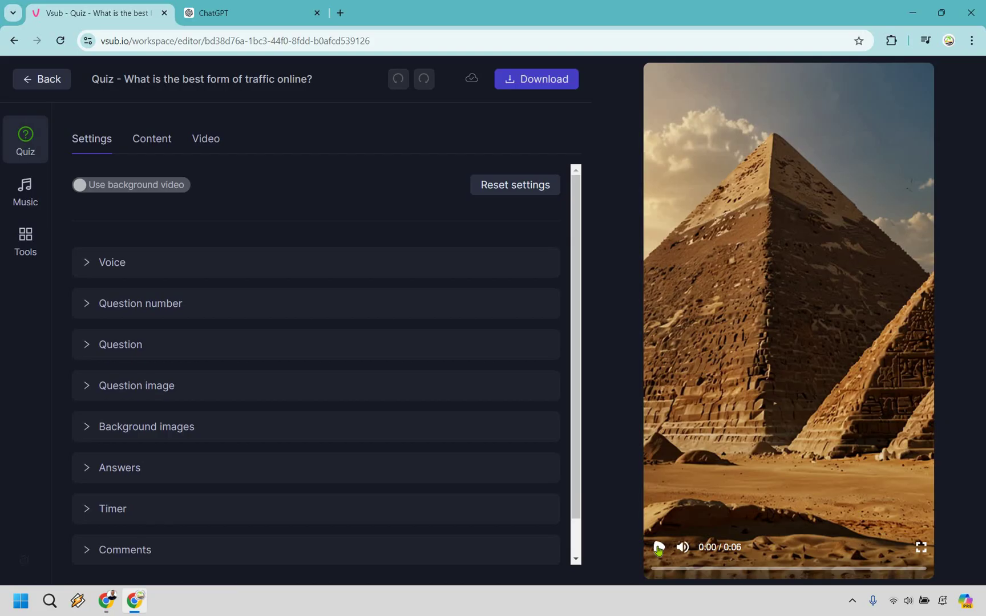
Step: Play the quiz preview and switch Use background video on, then back off
left_click(658, 548)
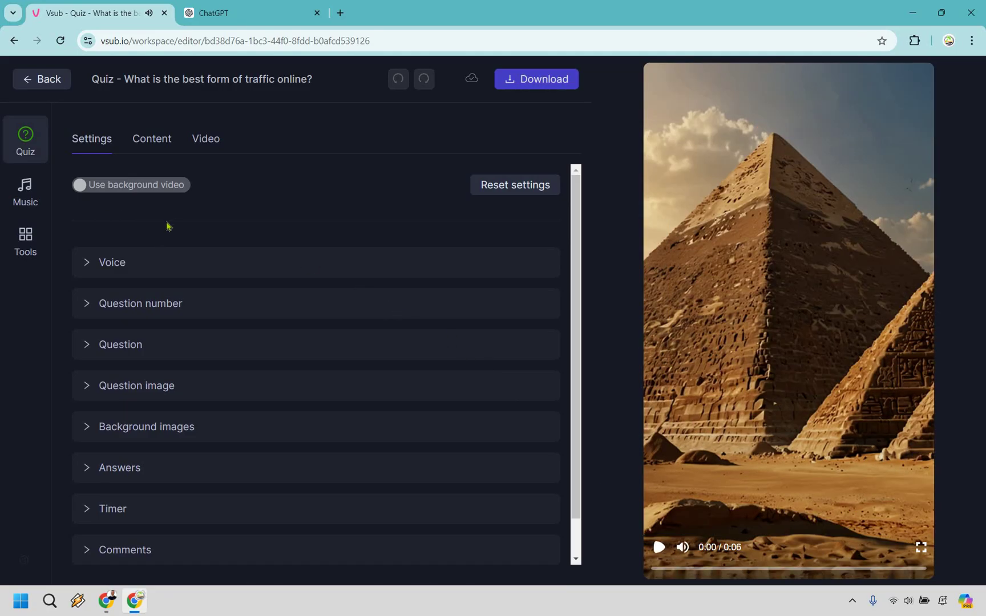
left_click(140, 189)
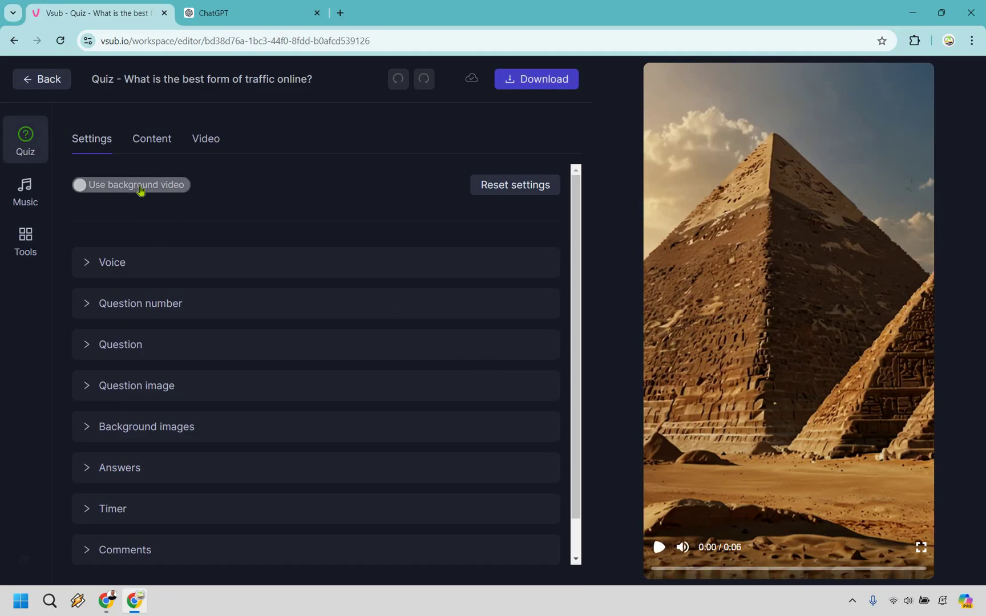
left_click(148, 188)
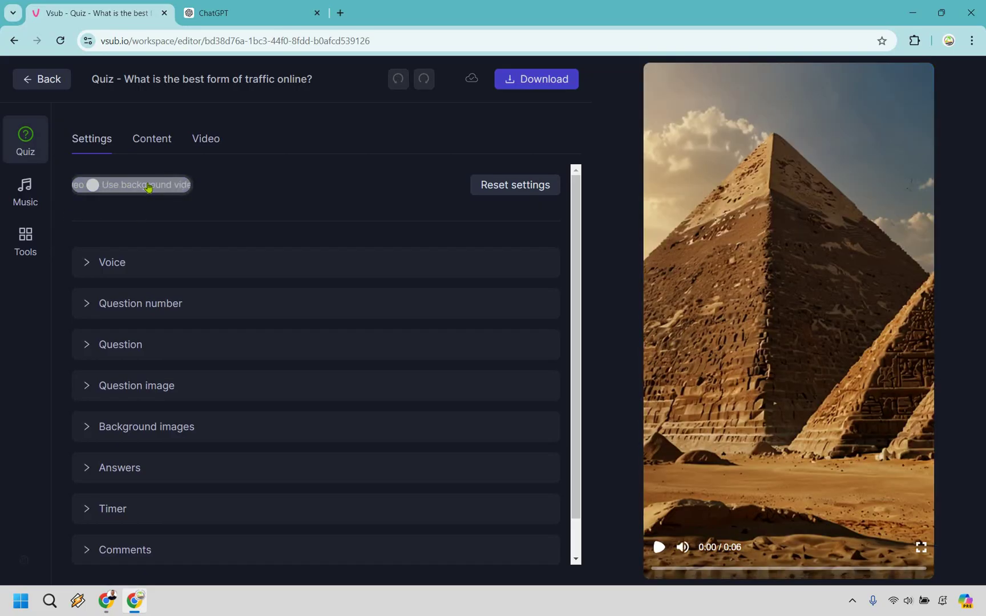
Step: Expand the voice speed, volume and pitch settings and the question number styling
left_click(119, 260)
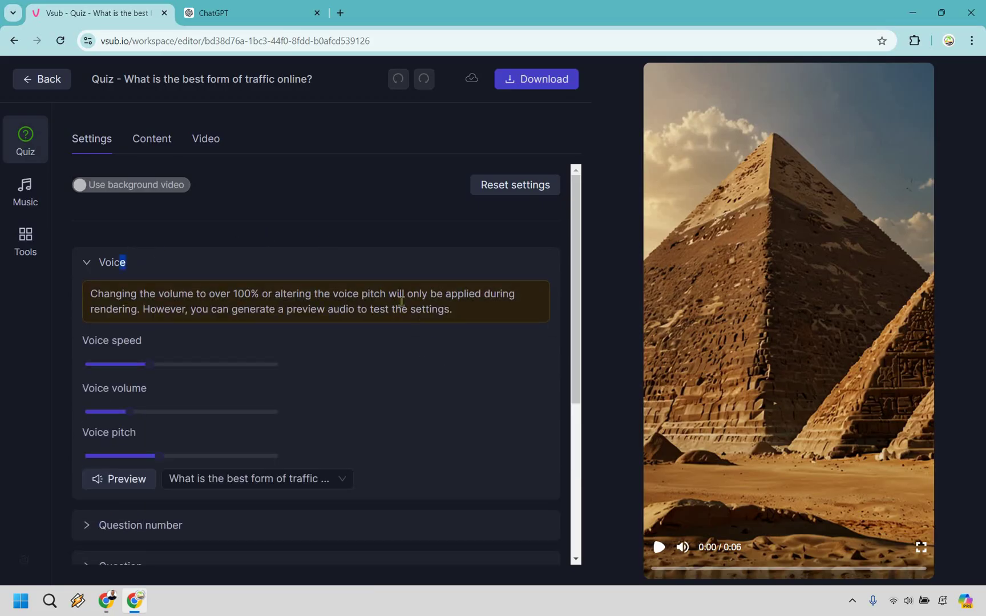
scroll(411, 258, "down", 1)
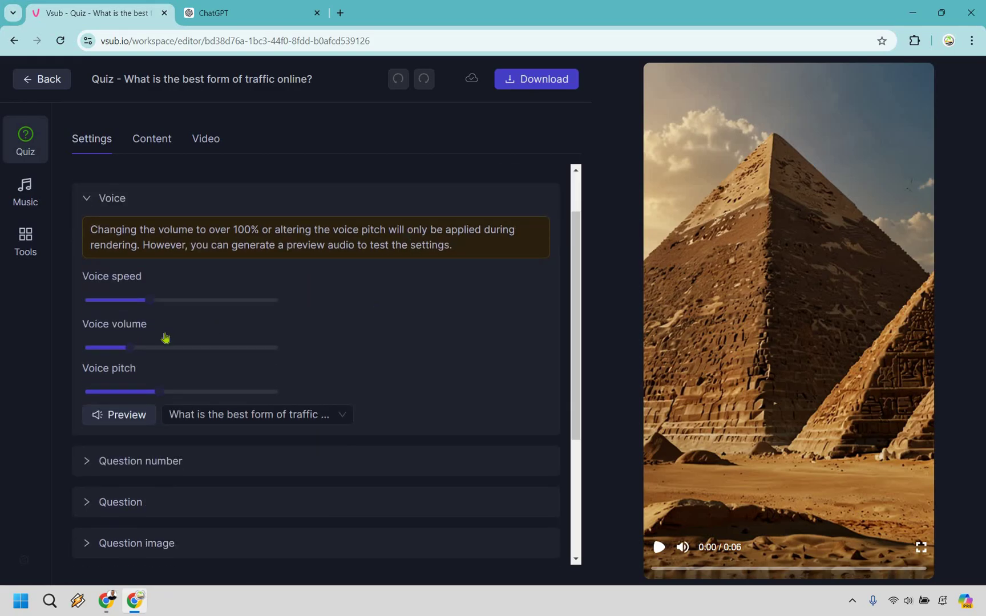
scroll(165, 337, "down", 2)
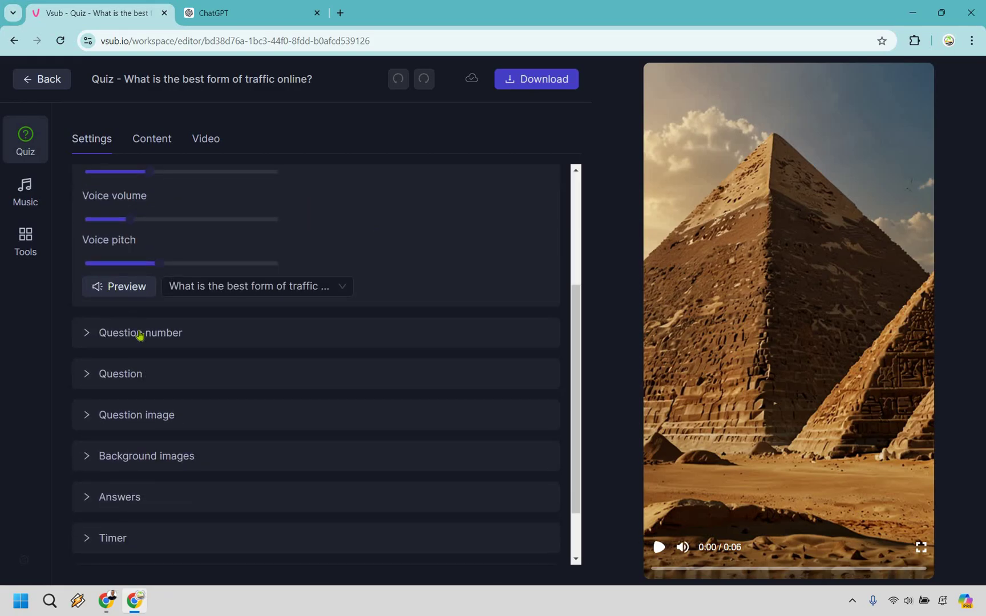
left_click(210, 331)
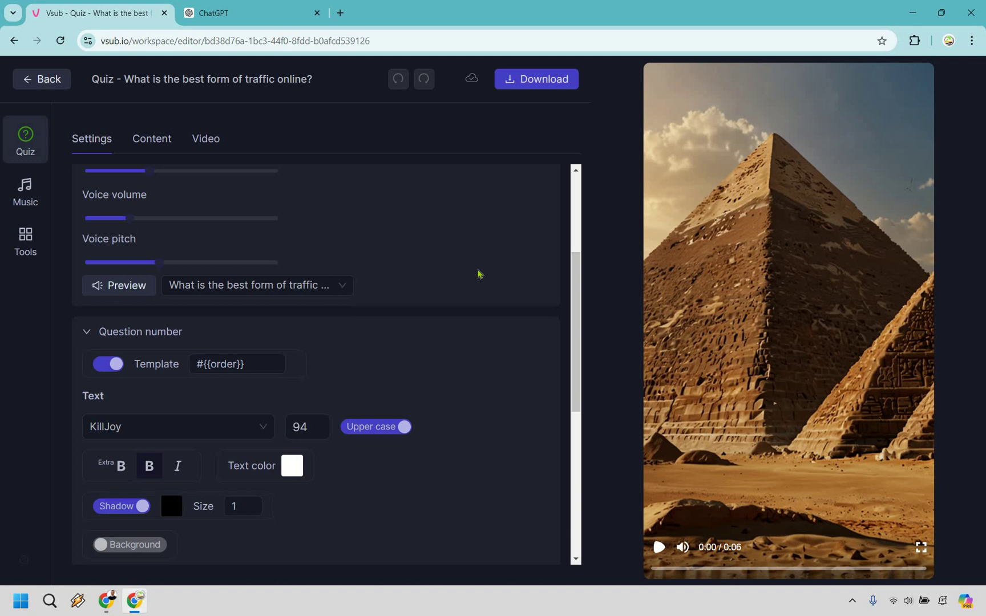
scroll(479, 274, "down", 2)
scroll(325, 276, "down", 1)
scroll(342, 263, "down", 2)
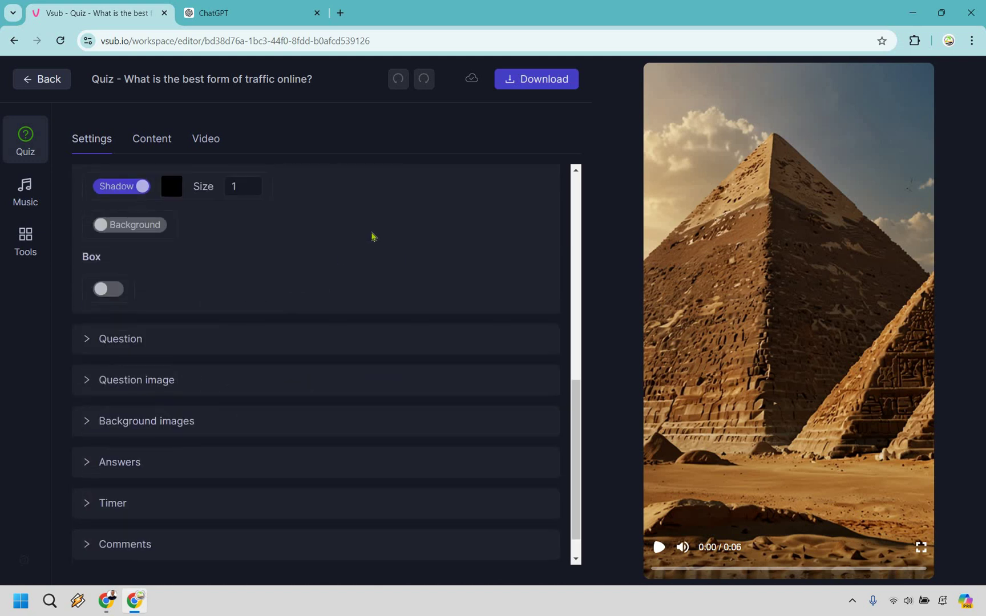
Step: Expand the question text, question image, background images, answers, timer and comments settings
left_click(229, 336)
scroll(180, 402, "down", 4)
left_click(173, 409)
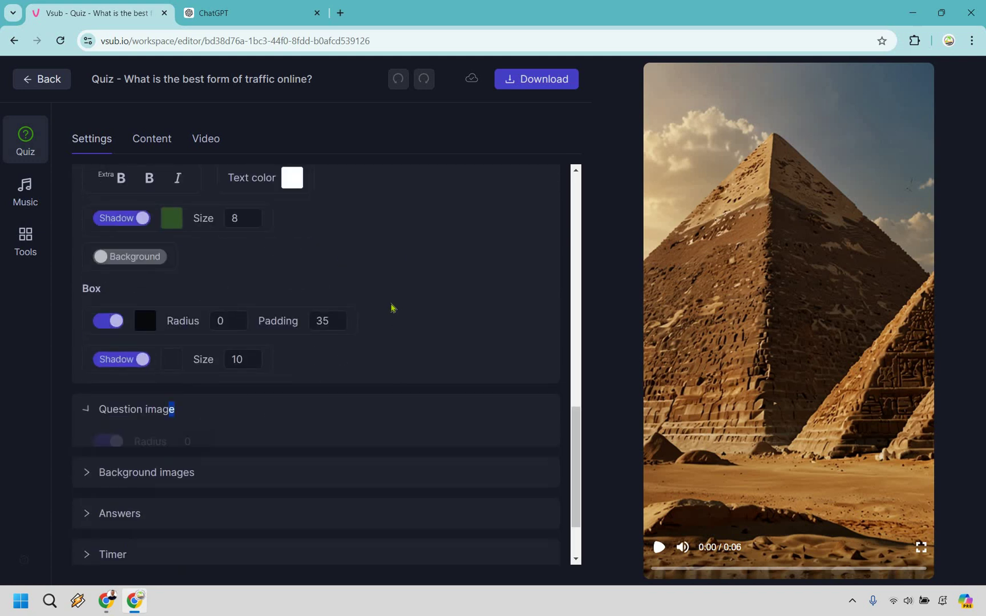
scroll(370, 308, "down", 3)
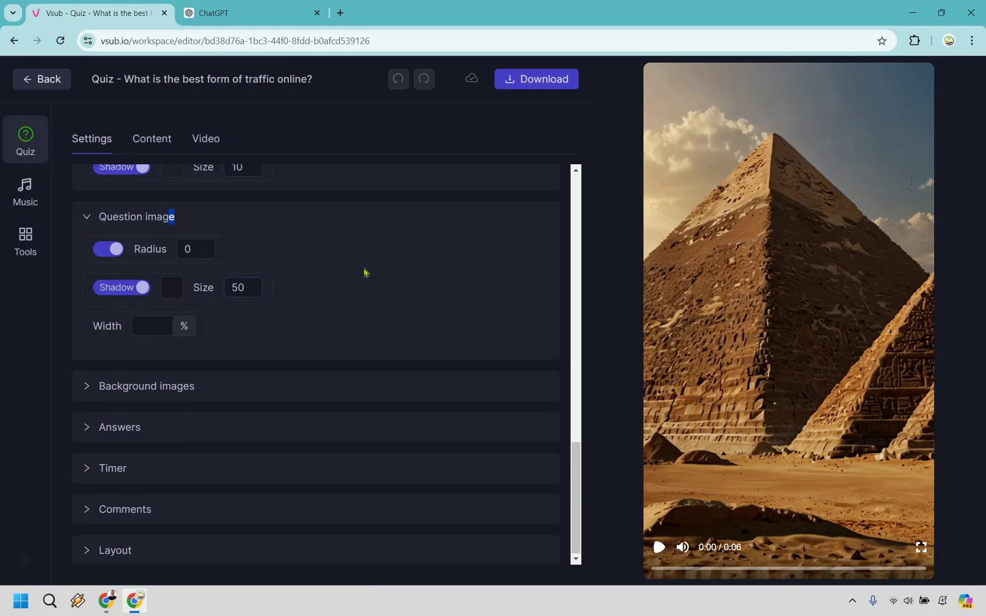
left_click(169, 394)
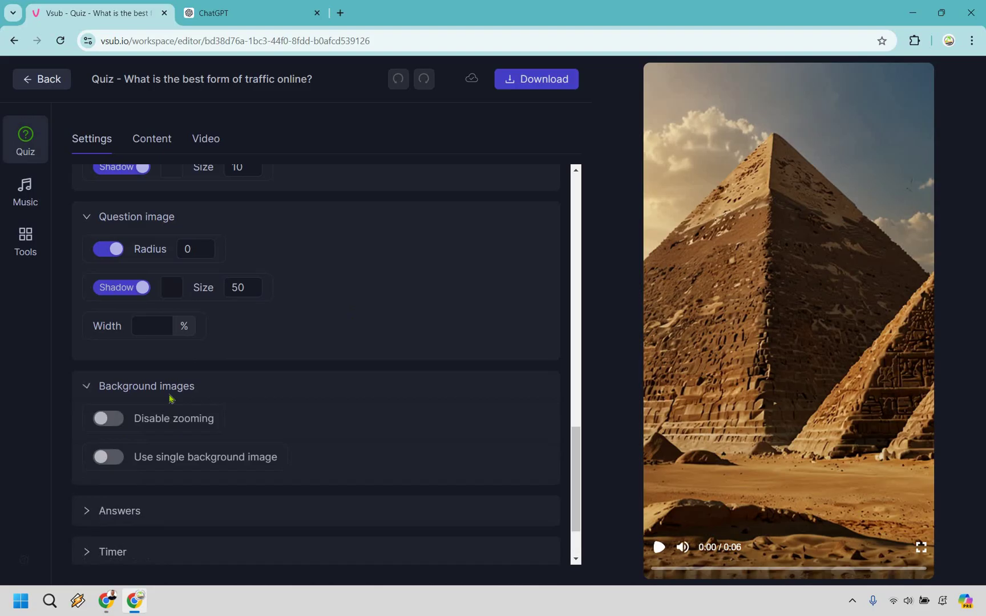
scroll(343, 343, "down", 2)
left_click(228, 425)
scroll(388, 352, "down", 4)
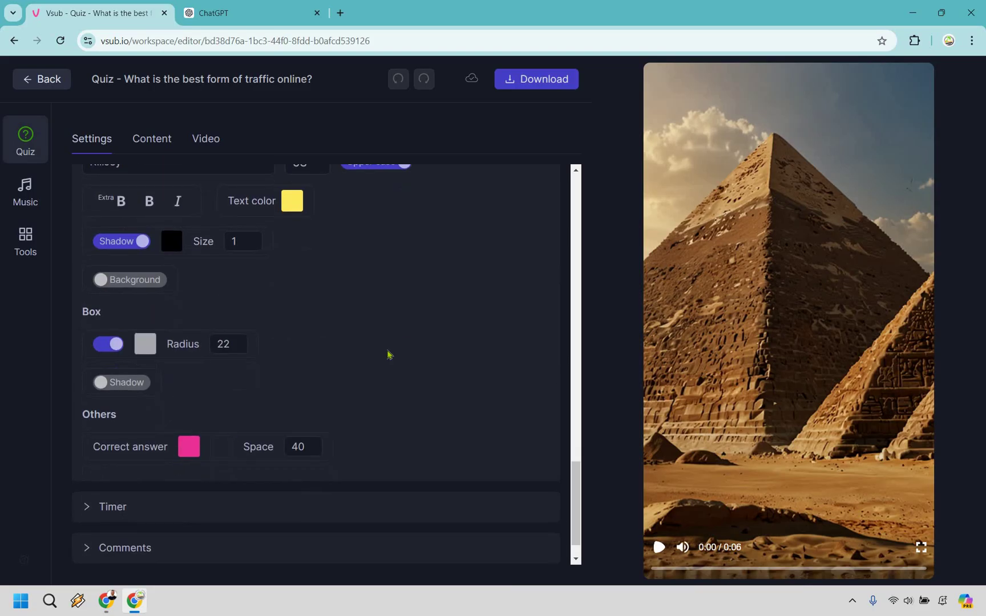
left_click(242, 477)
scroll(344, 403, "down", 2)
left_click(280, 508)
scroll(266, 543, "down", 3)
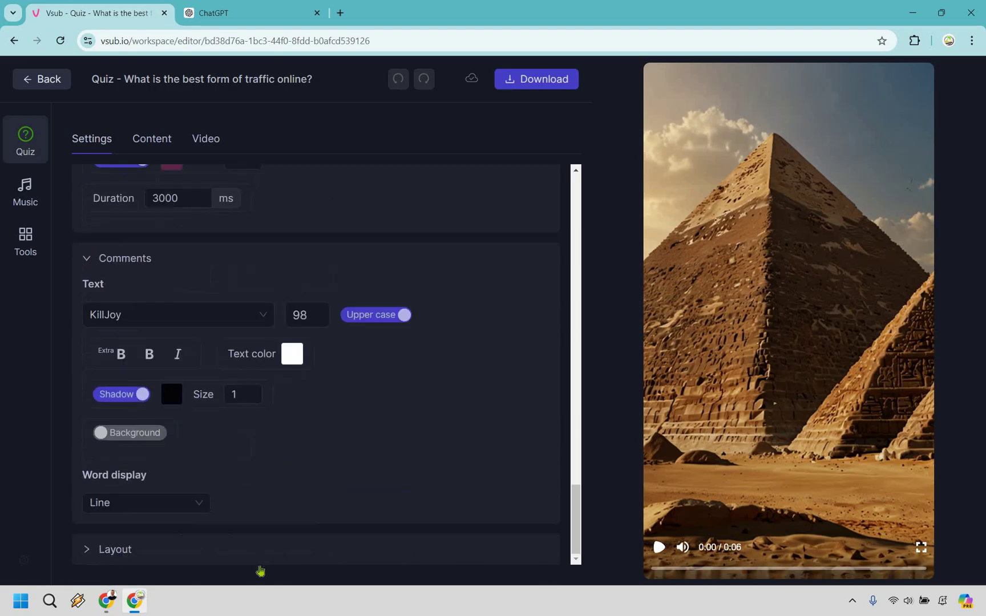
scroll(453, 369, "down", 1)
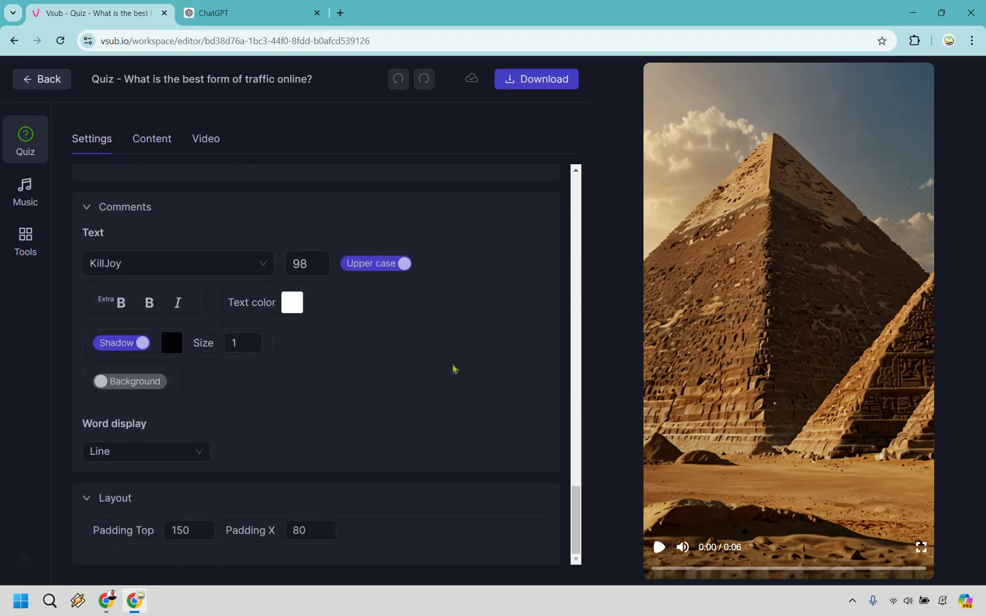
scroll(257, 228, "up", 15)
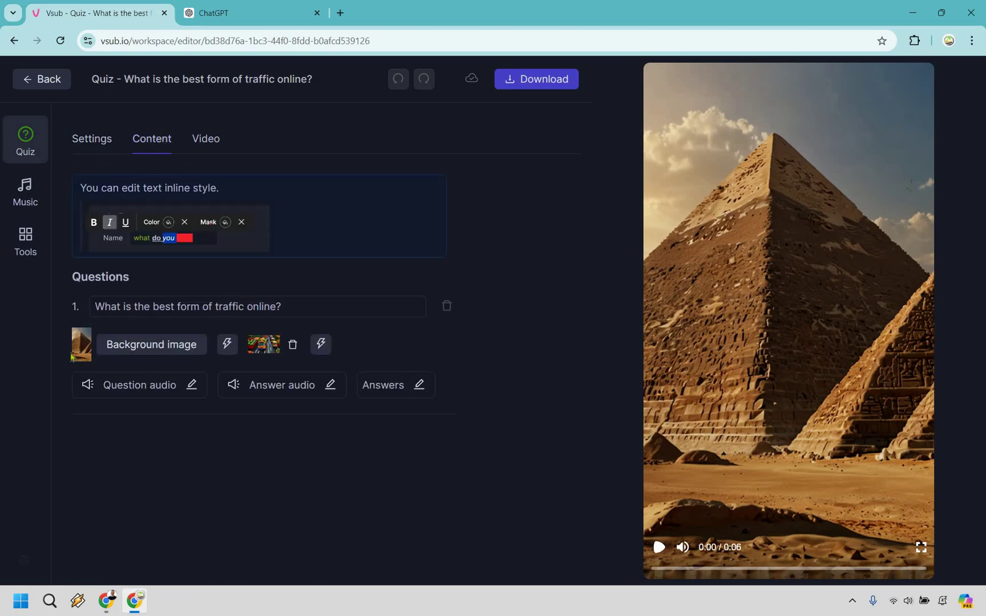
Step: Open regeneration of question 1's pyramid background image and view a previously generated image
left_click(155, 345)
left_click(227, 346)
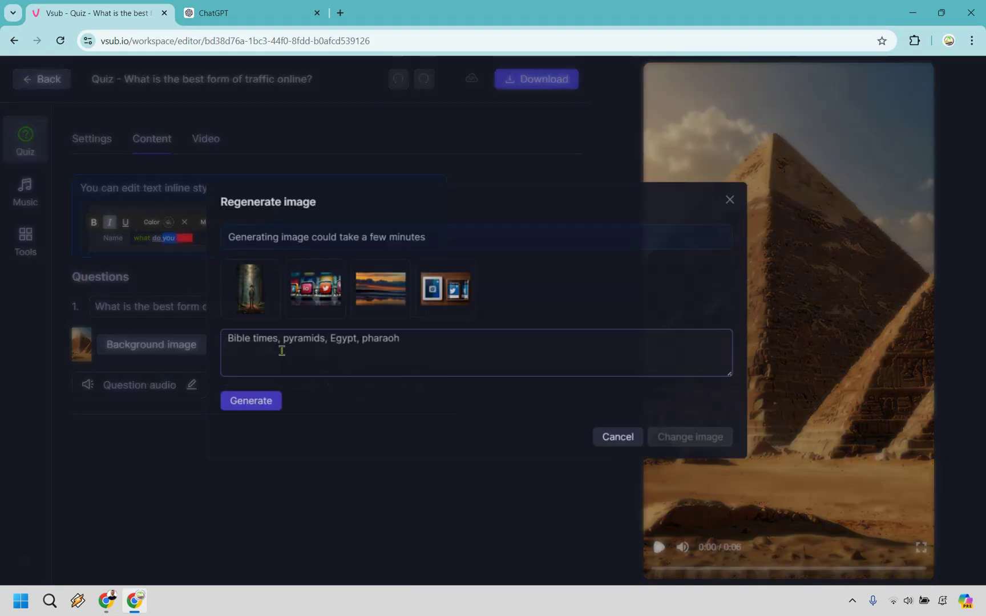
left_click(284, 344)
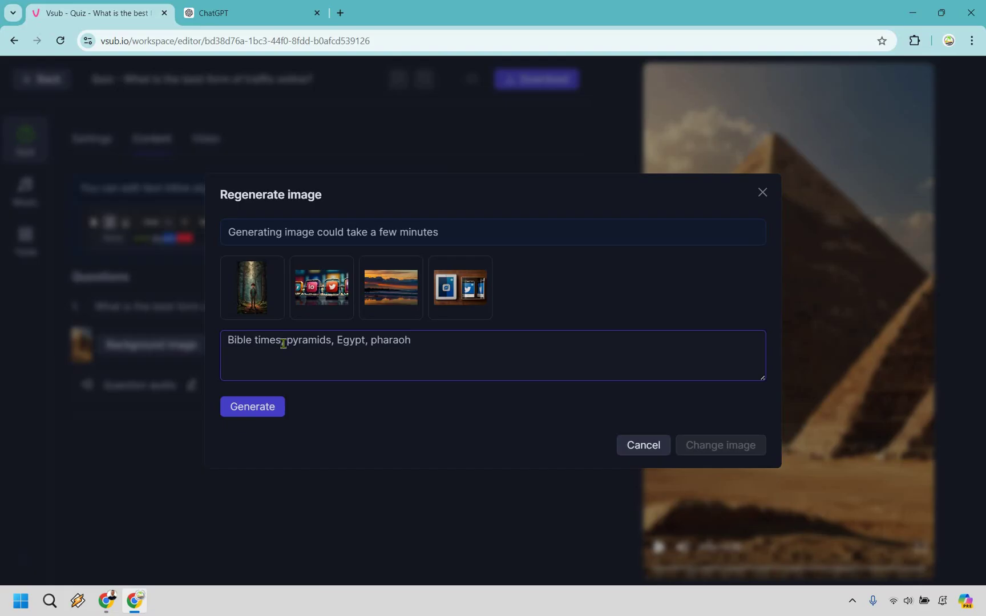
key("ctrl+a")
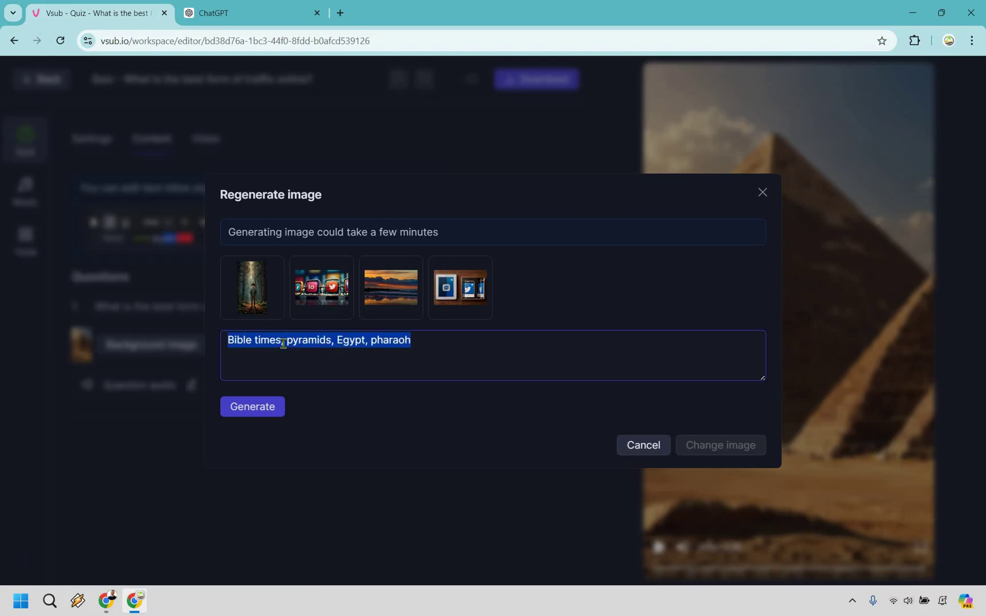
left_click(328, 288)
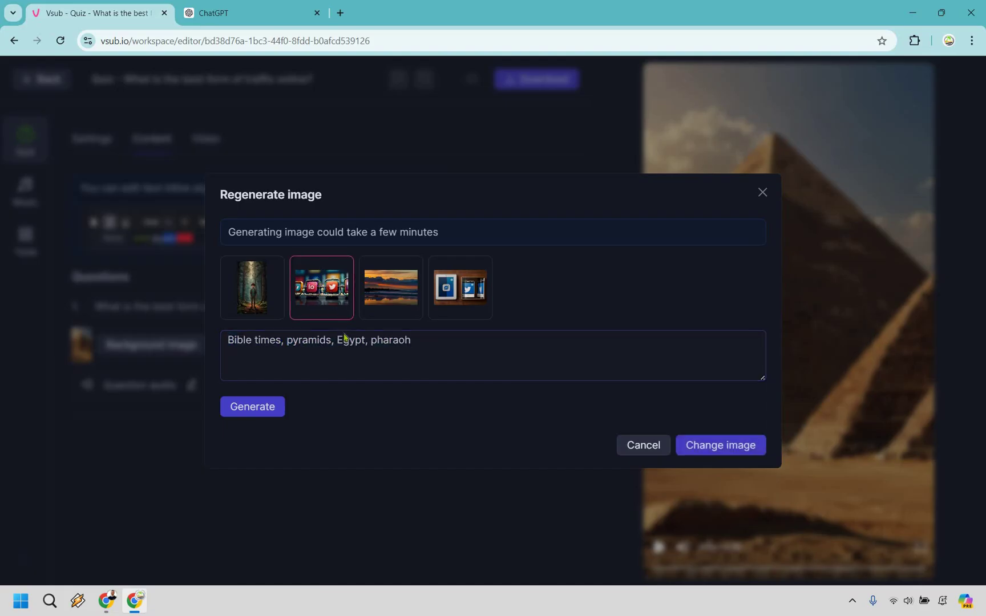
Step: Change the prompt to 'Vertical image of social media platforms and logos' and apply the new image
triple_click(339, 343)
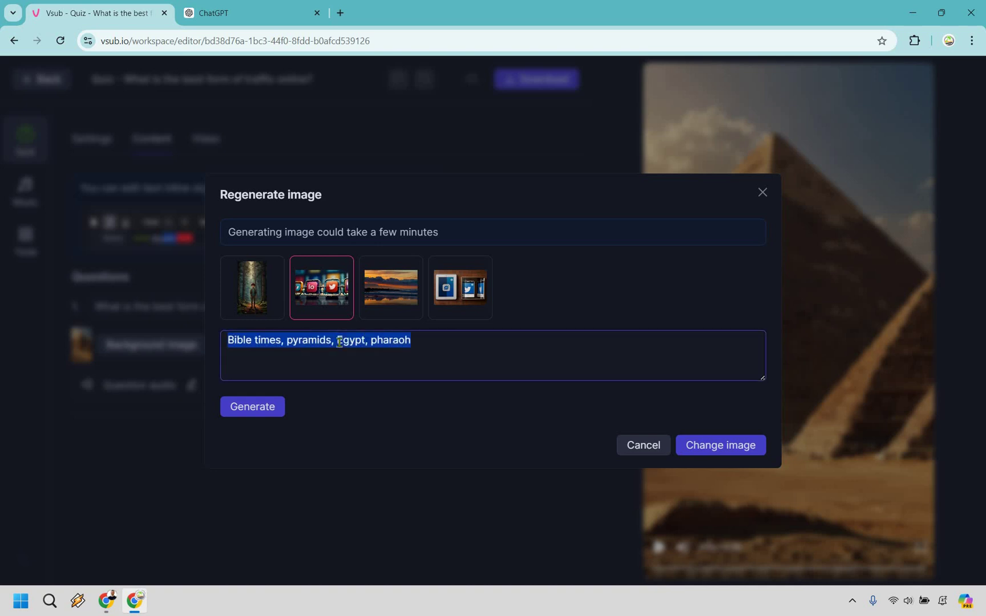
type("Vertical ima")
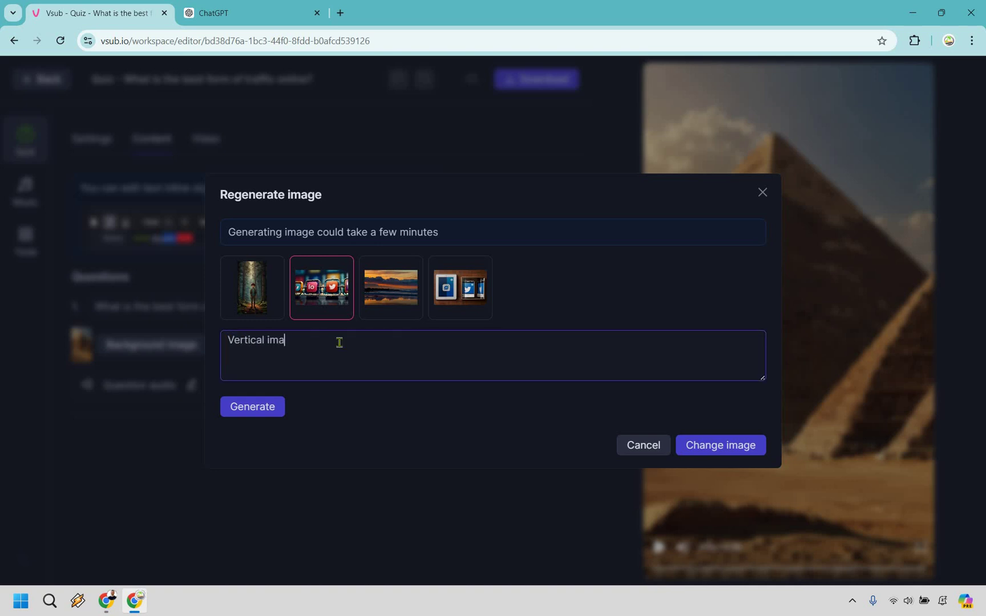
type("ge of social media platforms and logosd")
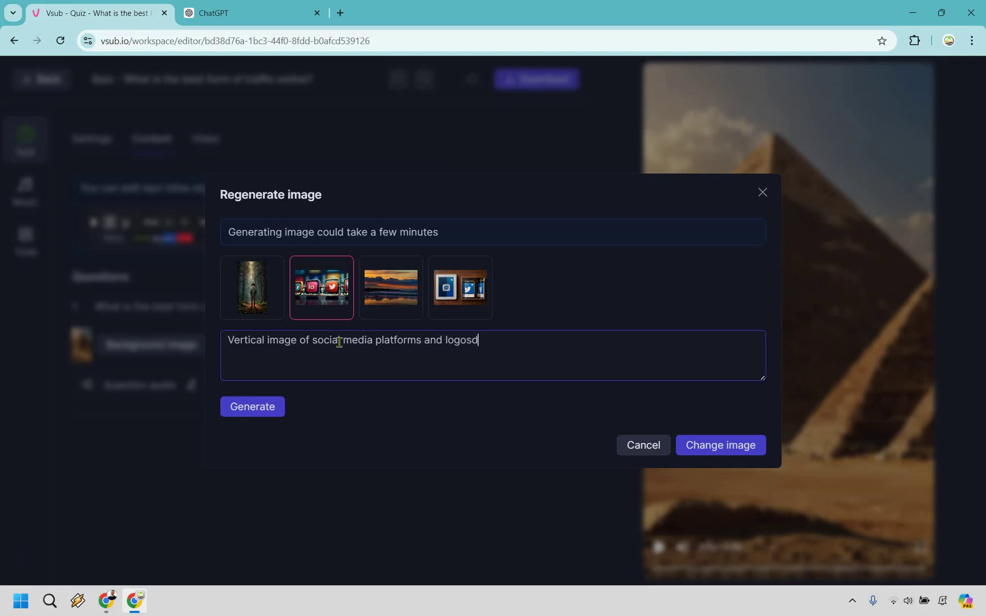
key("BackSpace")
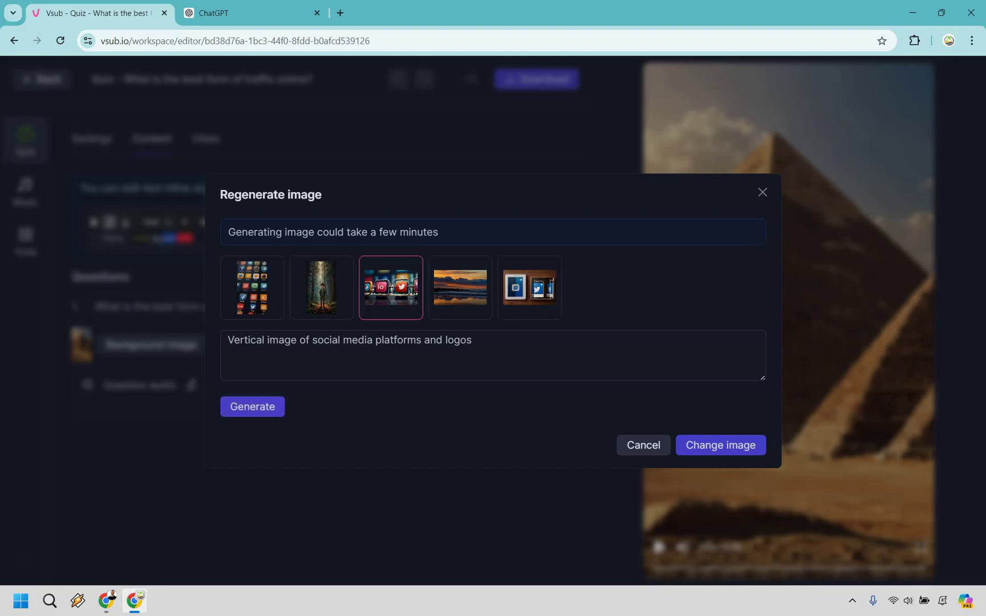
left_click(720, 447)
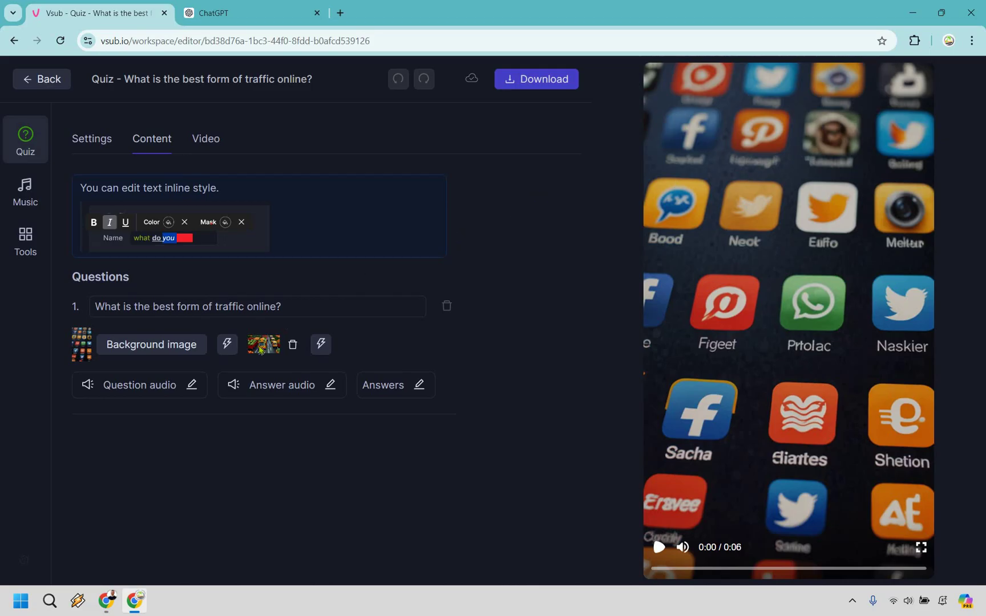
left_click(323, 346)
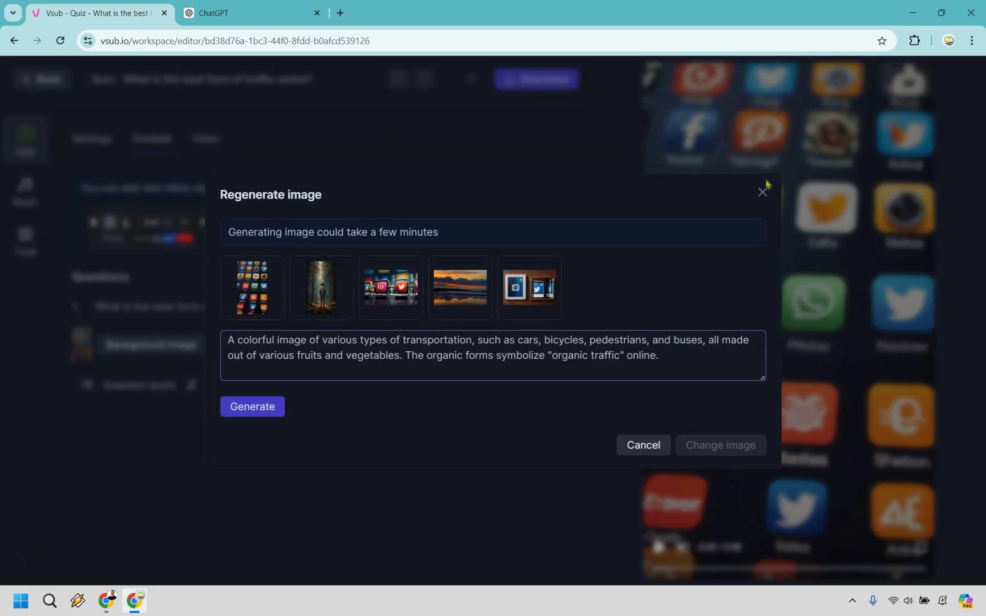
left_click(762, 192)
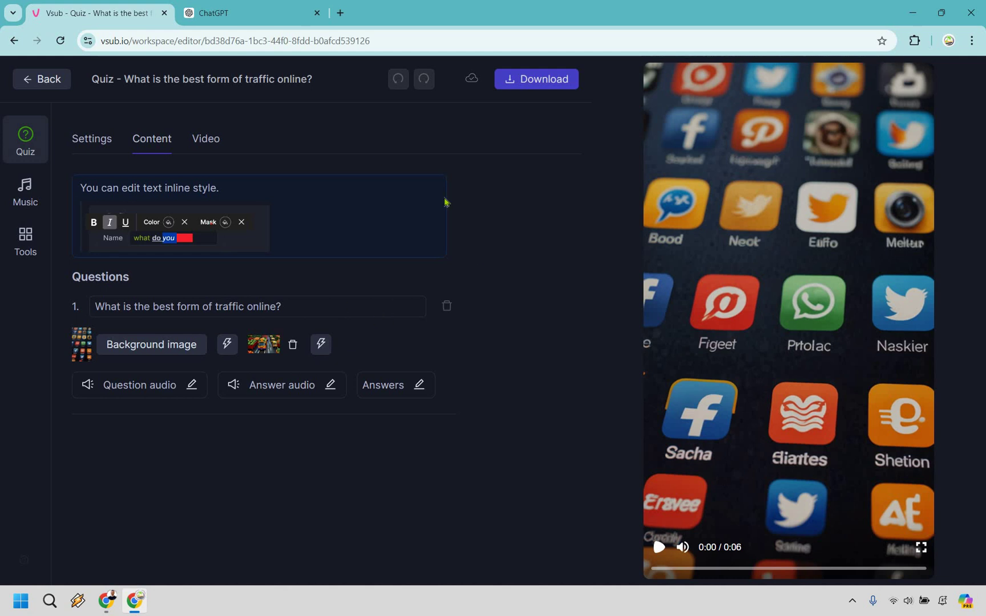
left_click(216, 146)
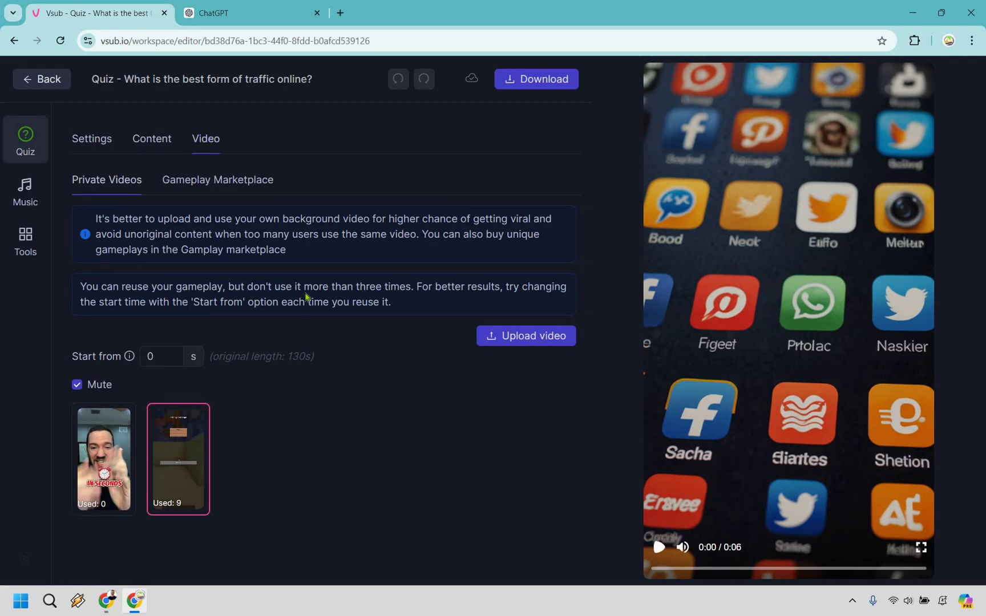
left_click(91, 139)
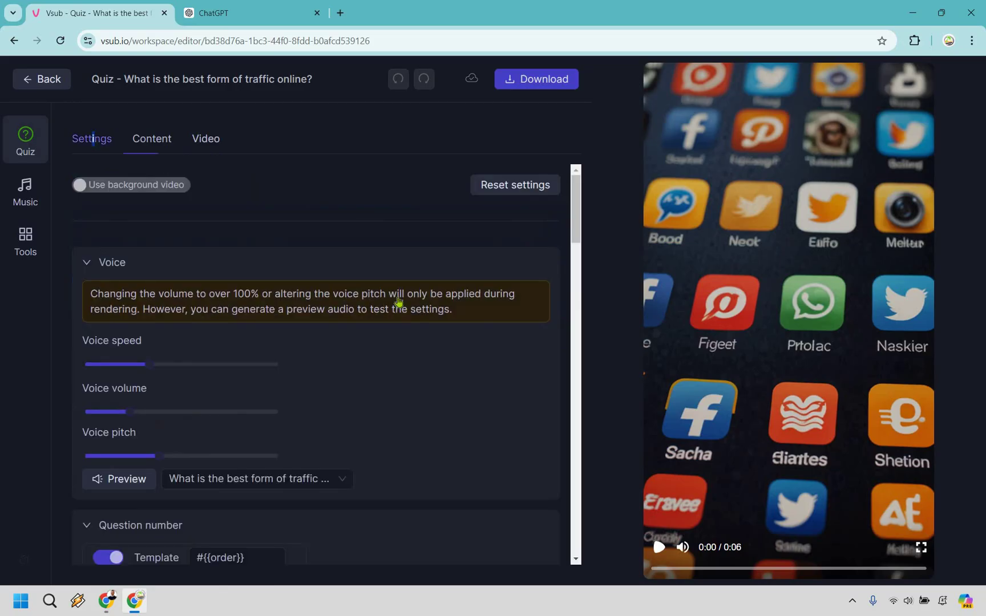
scroll(398, 306, "down", 10)
scroll(399, 299, "down", 10)
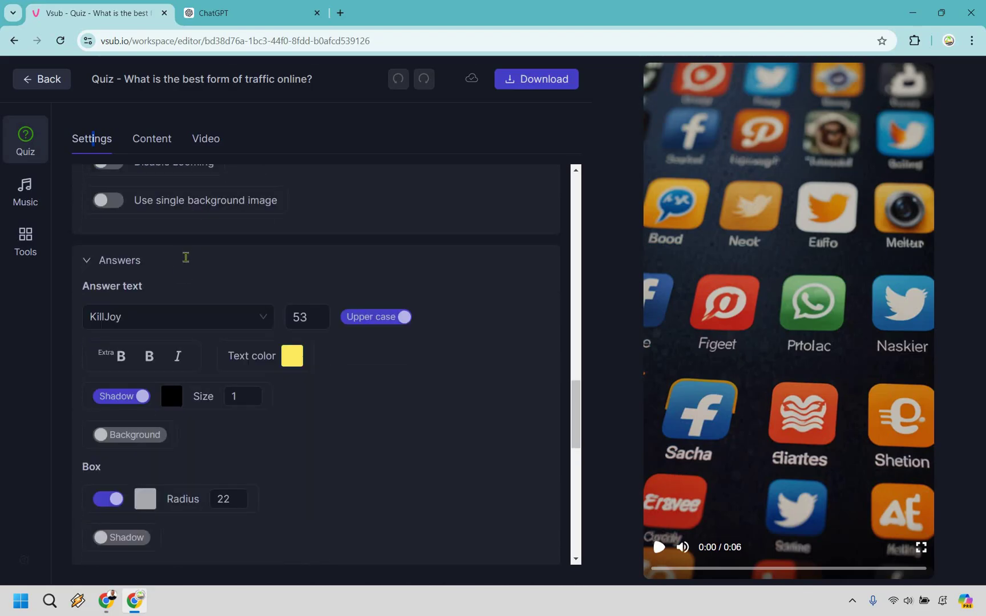
scroll(191, 245, "down", 1)
scroll(381, 256, "down", 4)
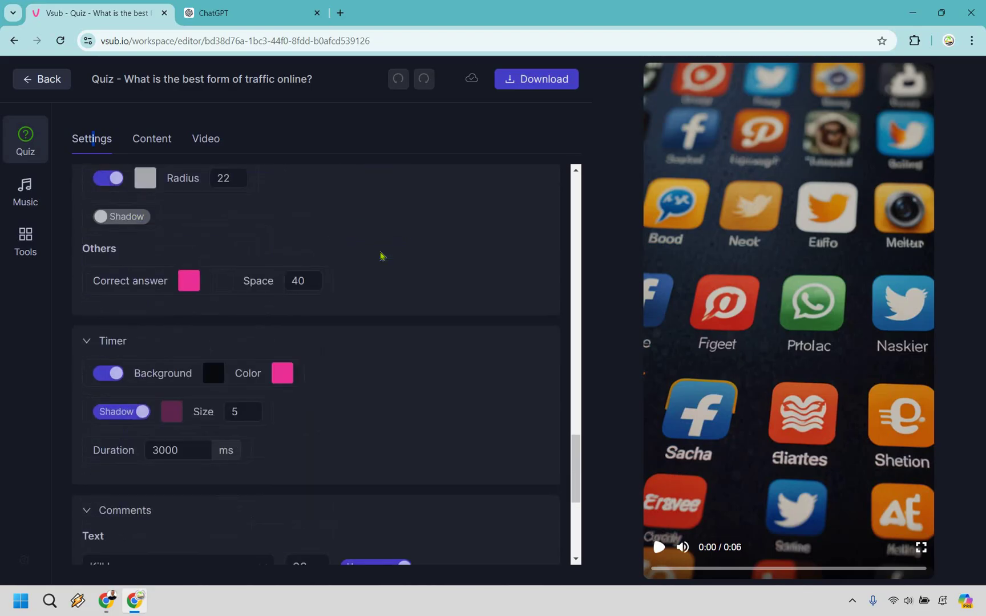
scroll(381, 256, "down", 5)
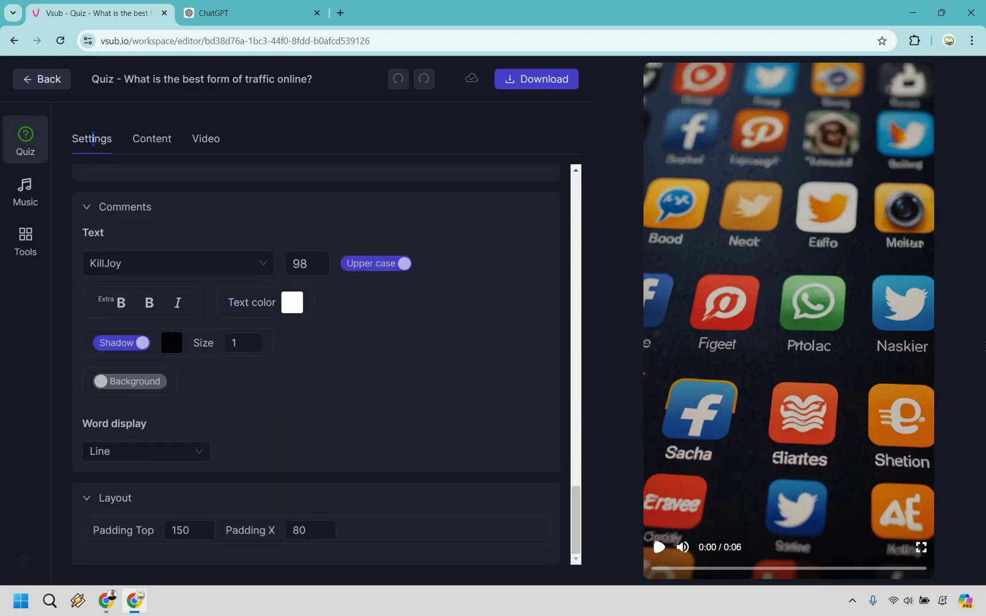
left_click(659, 548)
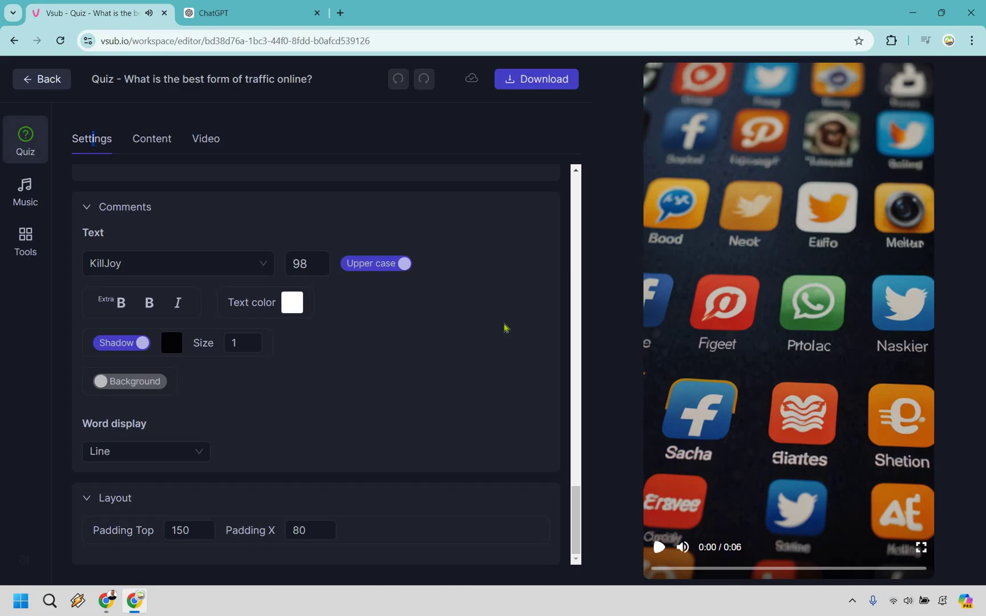
scroll(504, 328, "up", 15)
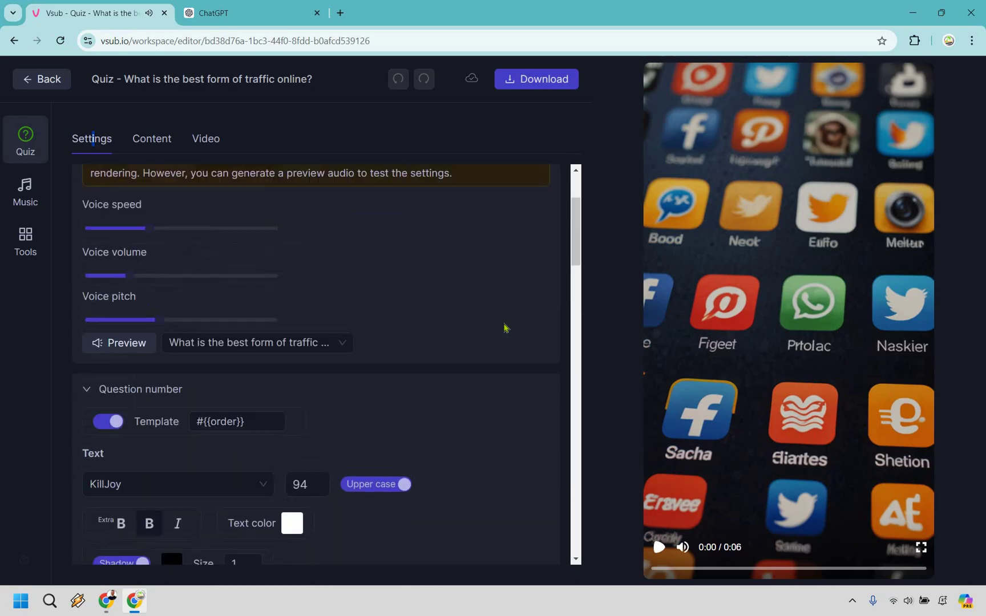
scroll(504, 328, "up", 3)
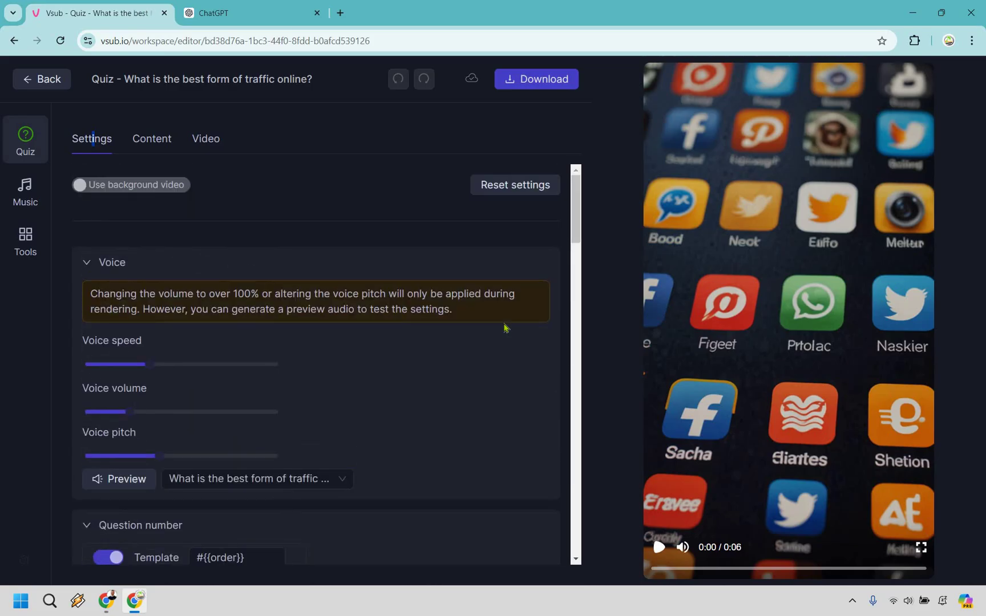
Step: Create a Split Screen project, generate its subtitles, and bring up its background video list
left_click(50, 83)
left_click(201, 332)
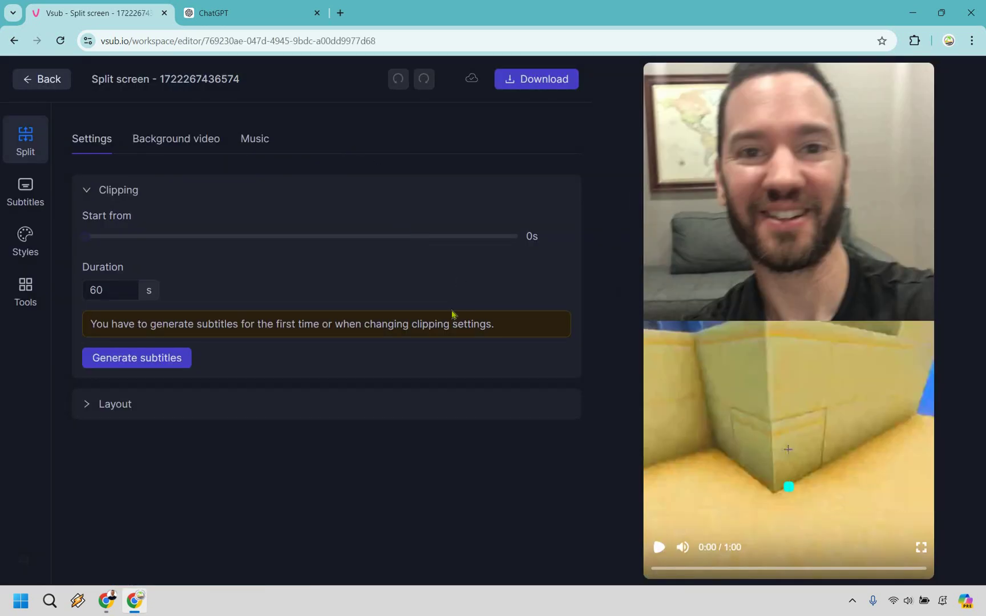
left_click(162, 363)
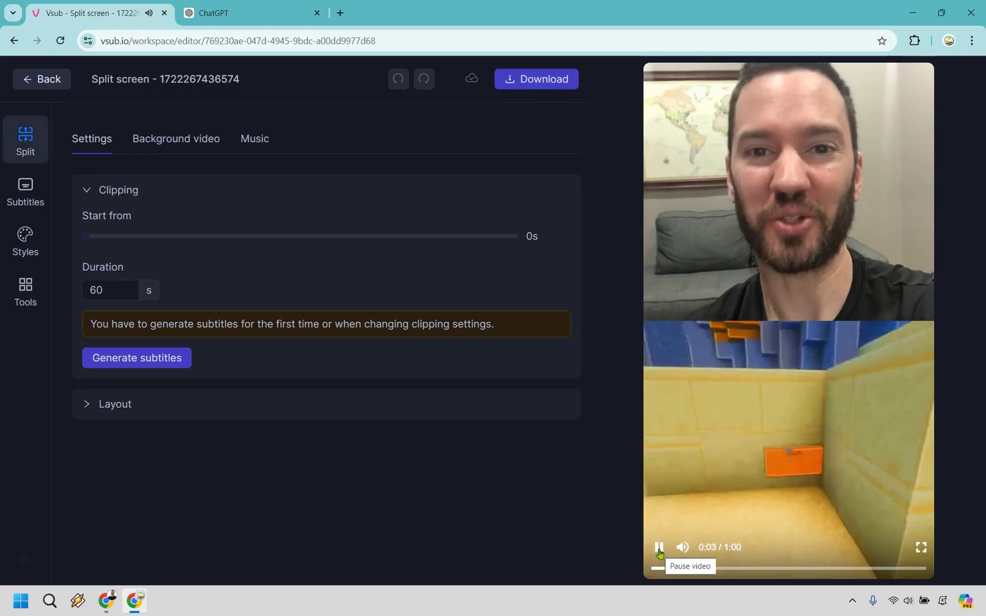
left_click(659, 547)
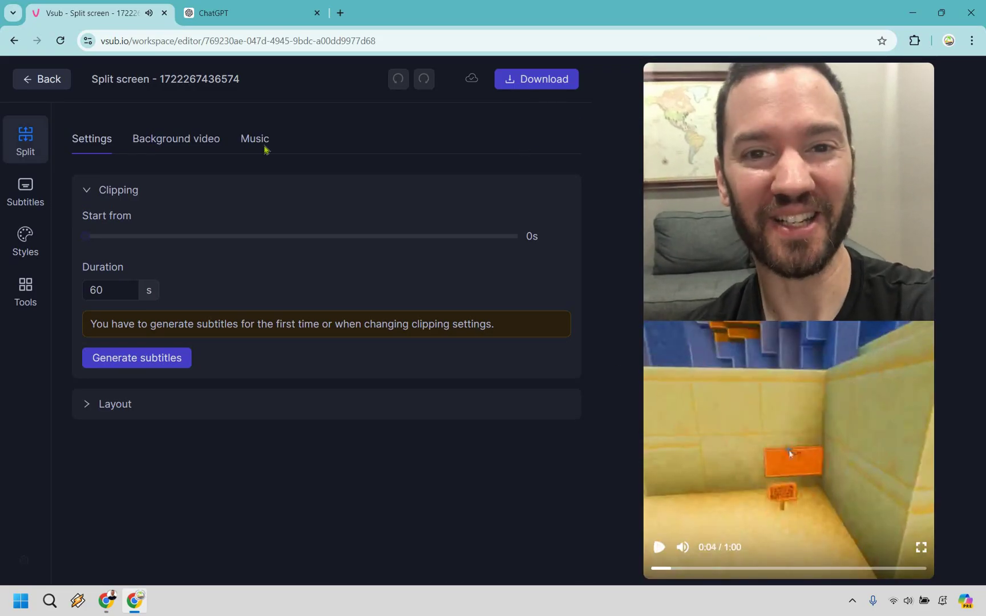
left_click(165, 144)
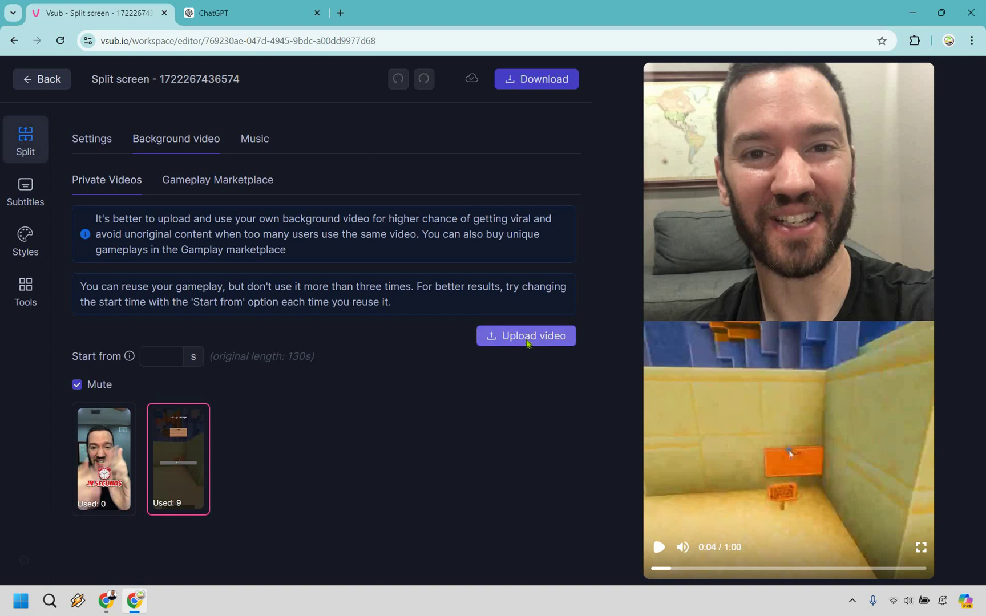
Step: Upload a new clip and select it as the split-screen background video
left_click(529, 337)
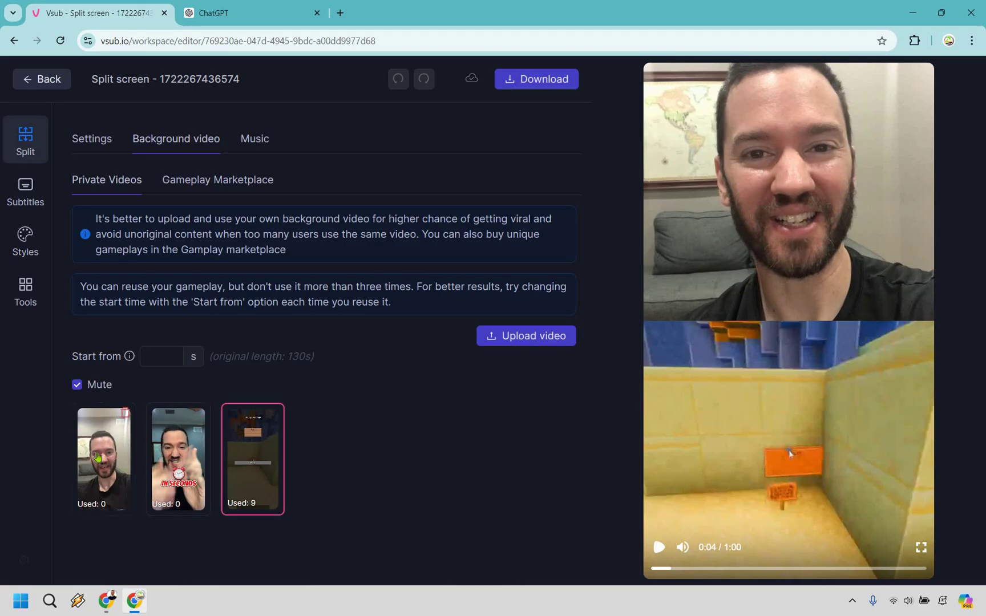
left_click(97, 457)
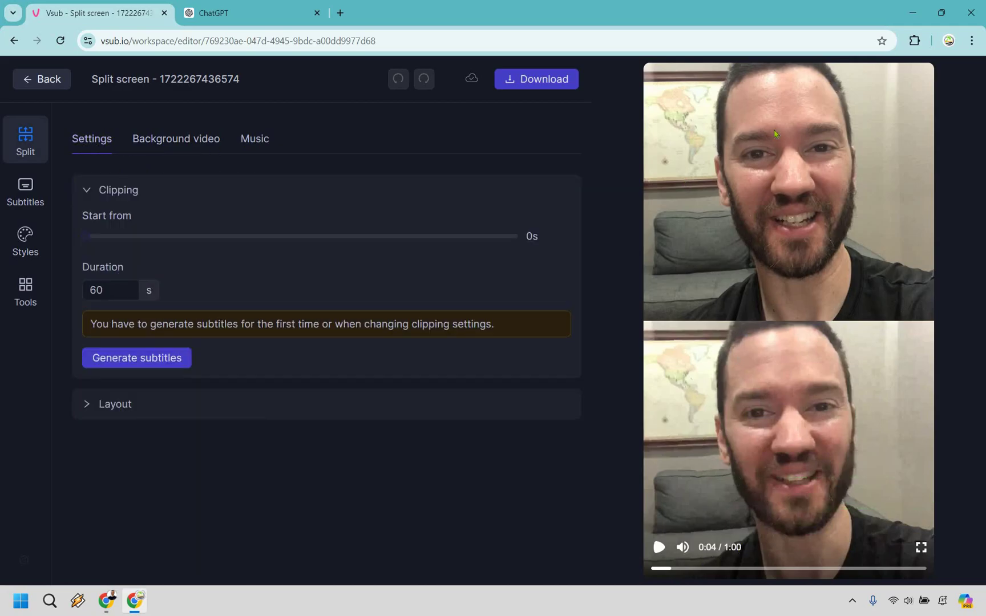
Step: Set the Clipping duration to 10 seconds and click away to save it
left_click_drag(112, 290, 96, 290)
type("10")
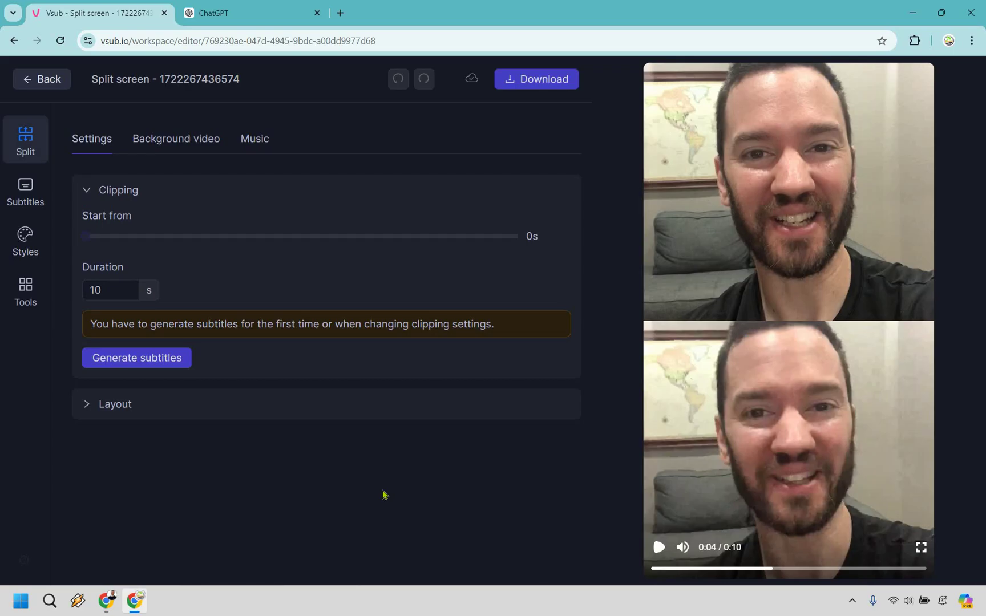
left_click(134, 288)
left_click(133, 287)
left_click(132, 295)
left_click(141, 358)
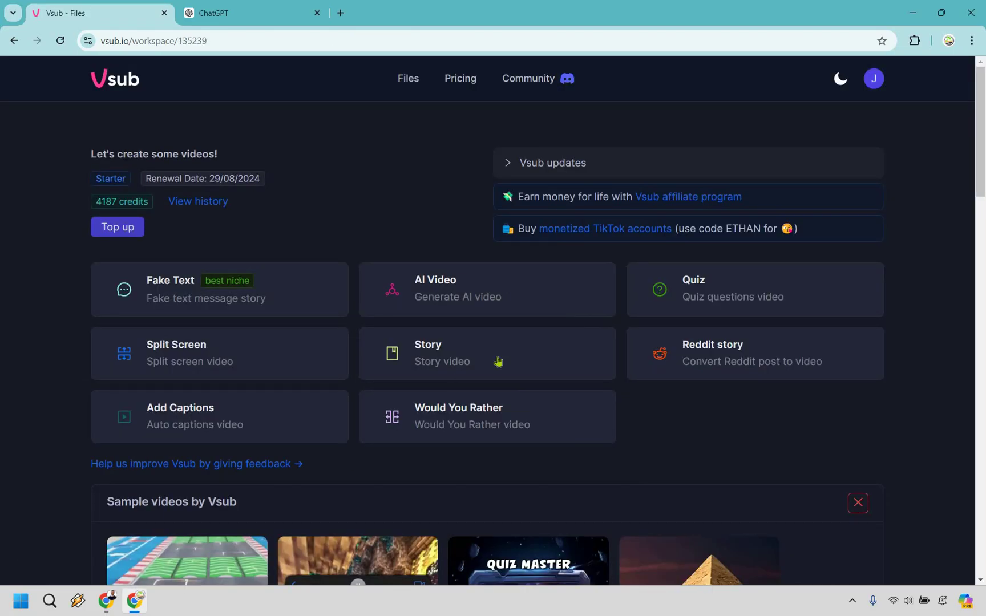
Step: Start a Reddit story video, paste the r/movies post link, and generate it with default settings
left_click(713, 356)
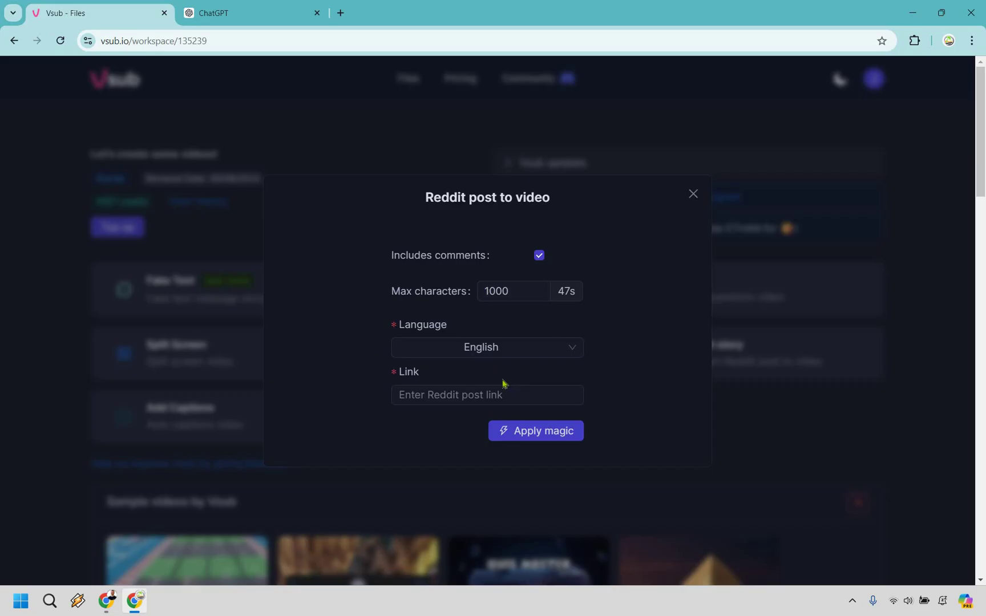
left_click(477, 388)
key("ctrl+v")
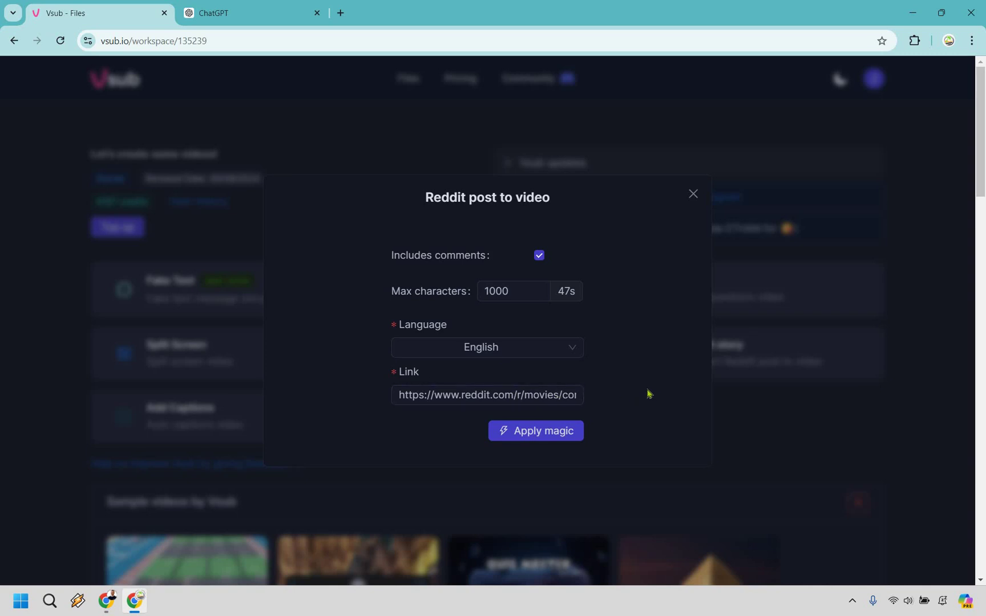
left_click(534, 433)
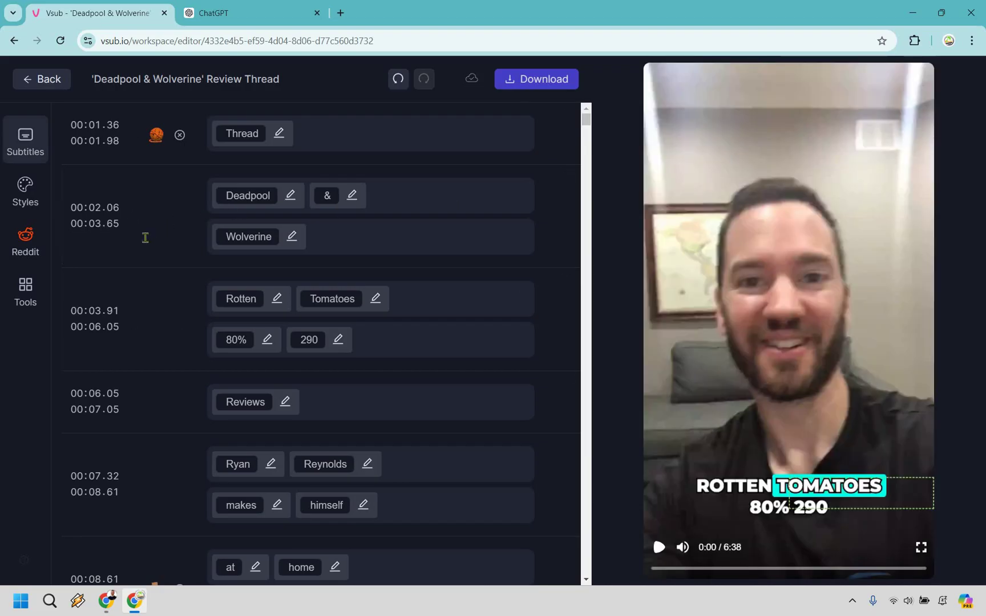
Step: Look over the caption Styles panel and the Reddit post and voice settings
left_click(26, 194)
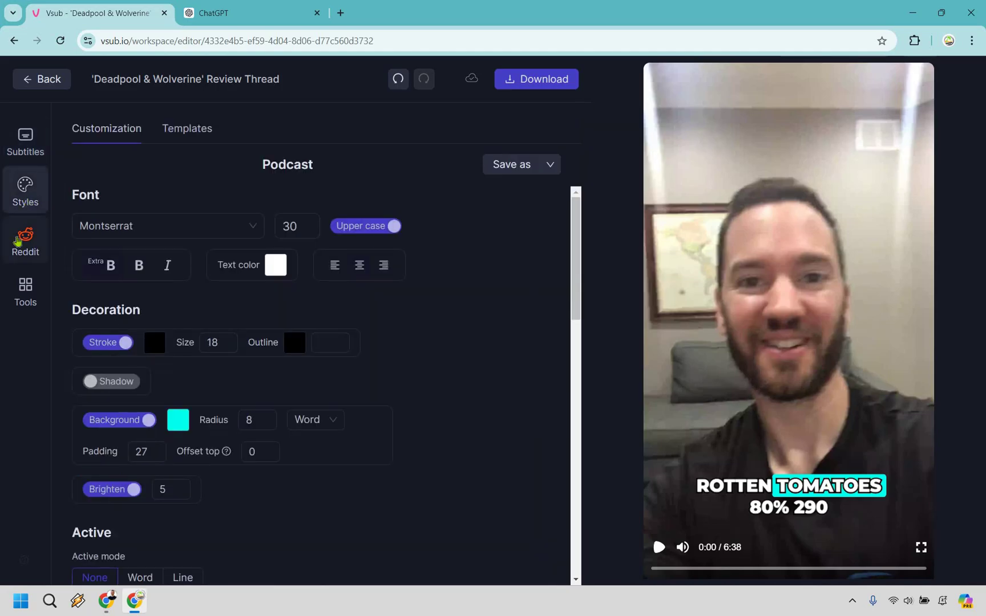
left_click(25, 242)
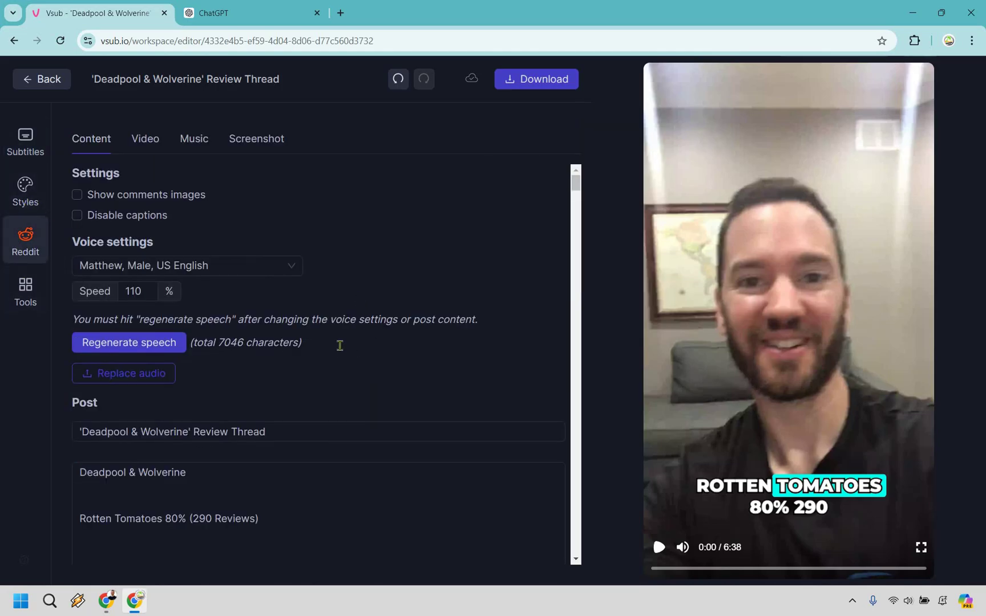
scroll(307, 377, "down", 5)
scroll(335, 258, "up", 6)
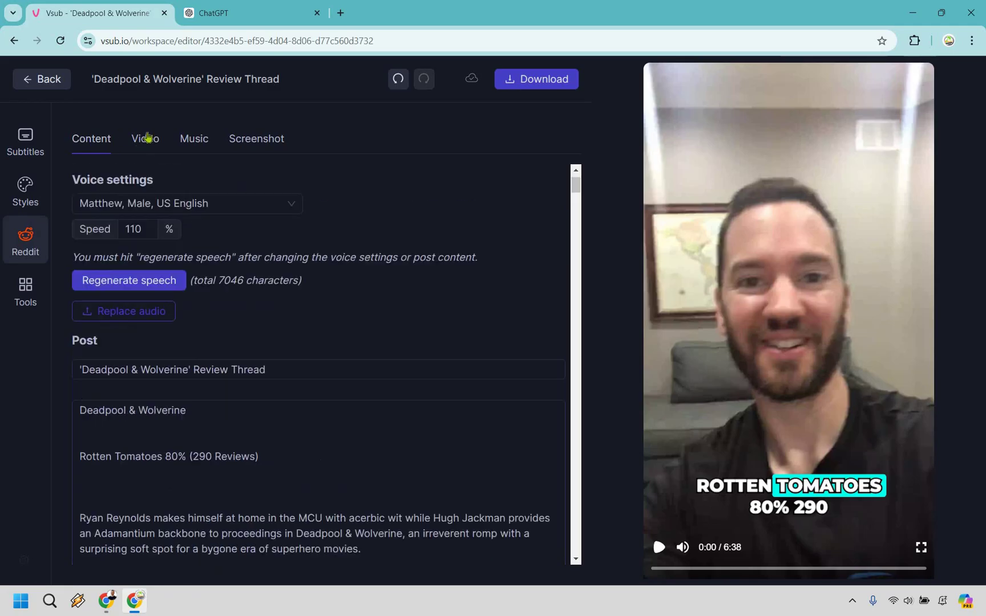
Step: Set the Minecraft gameplay clip as background, pause the preview, and open the Gameplay Marketplace
left_click(145, 139)
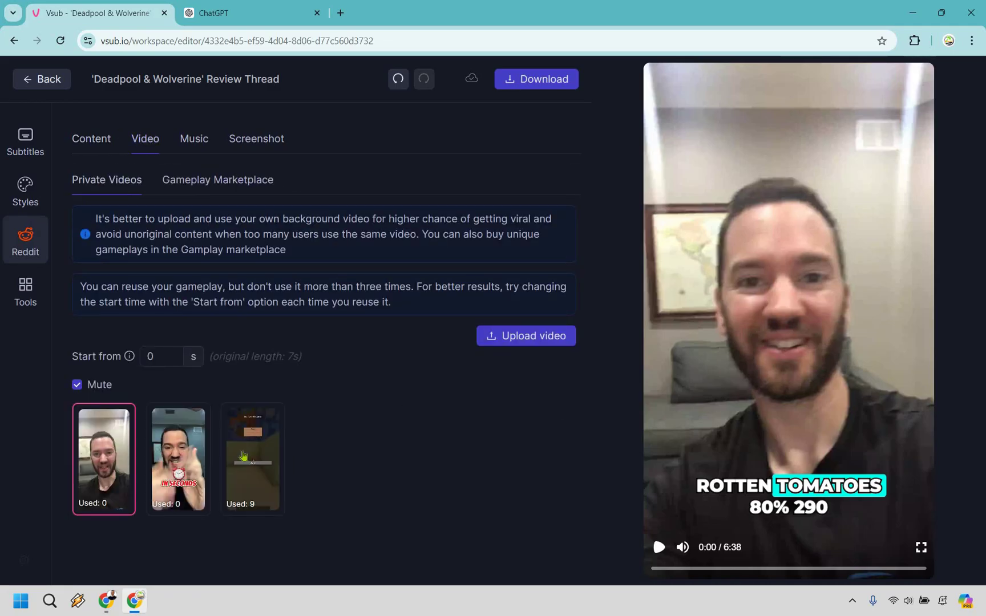
left_click(274, 451)
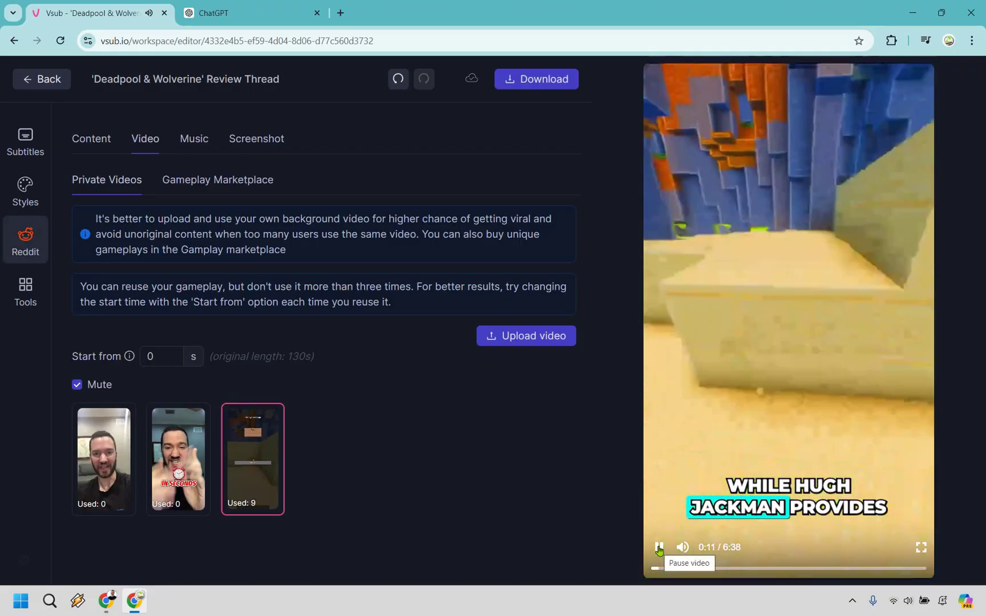
left_click(660, 548)
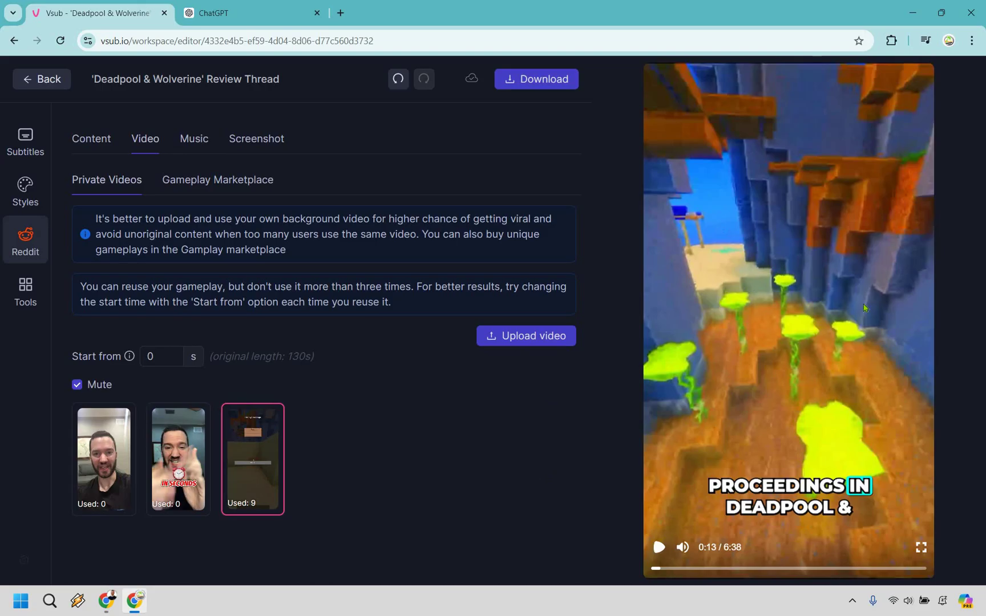
left_click(253, 189)
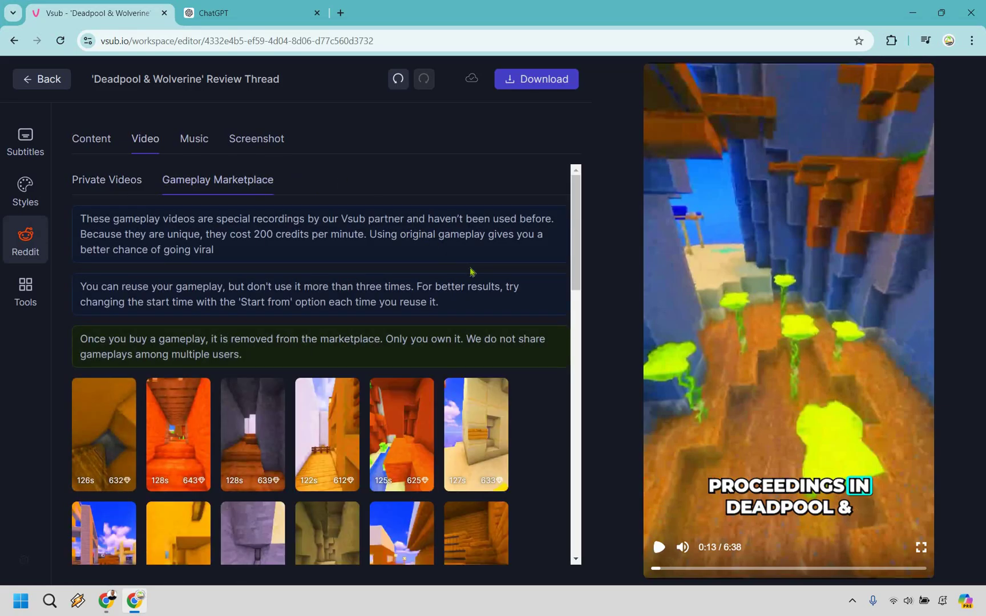
Step: Browse the marketplace, then check the background music and Reddit post screenshot options
scroll(464, 278, "down", 6)
scroll(451, 258, "up", 8)
left_click(190, 141)
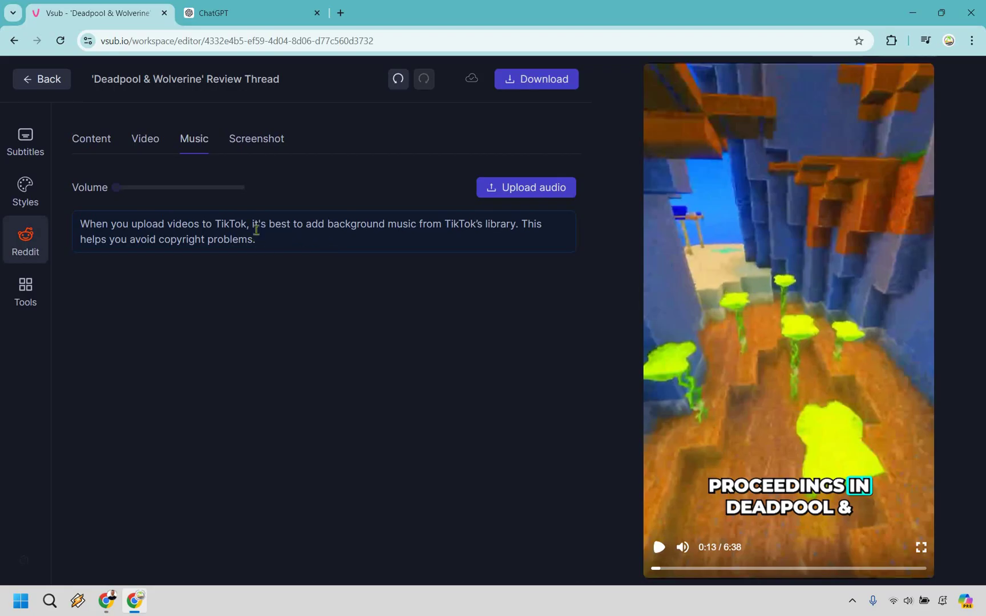
left_click(252, 144)
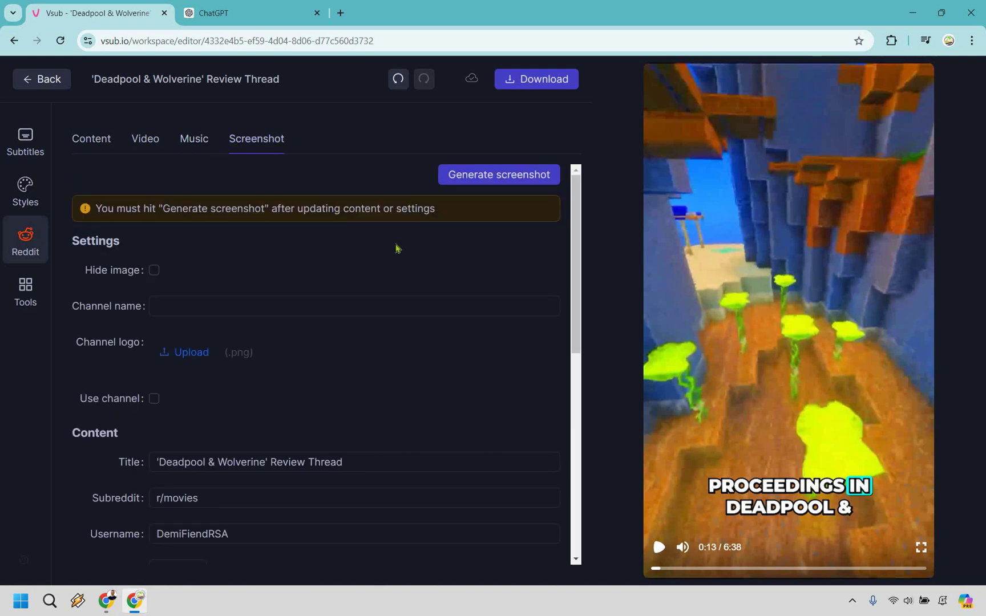
scroll(396, 245, "down", 4)
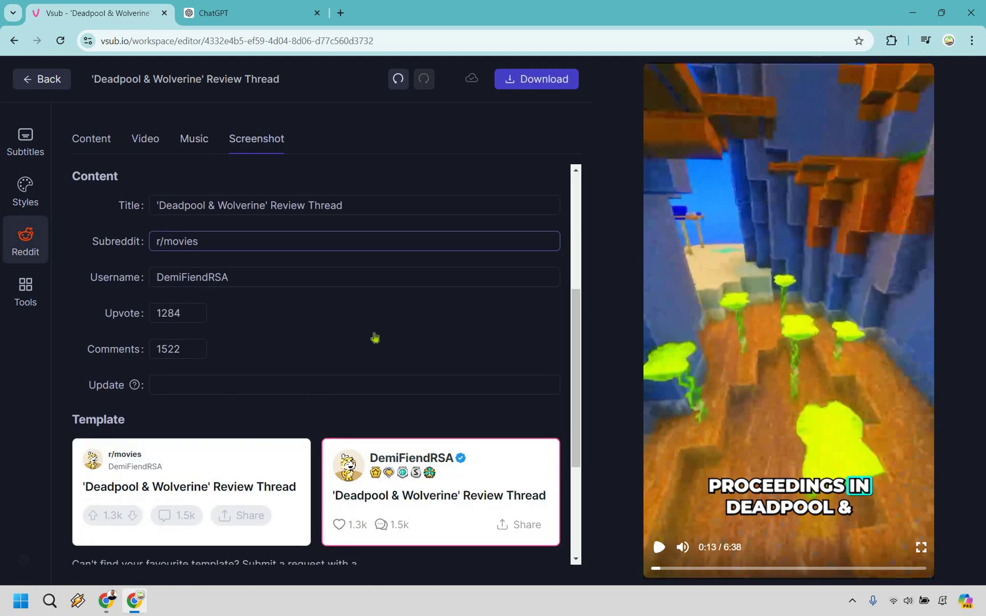
scroll(360, 345, "down", 2)
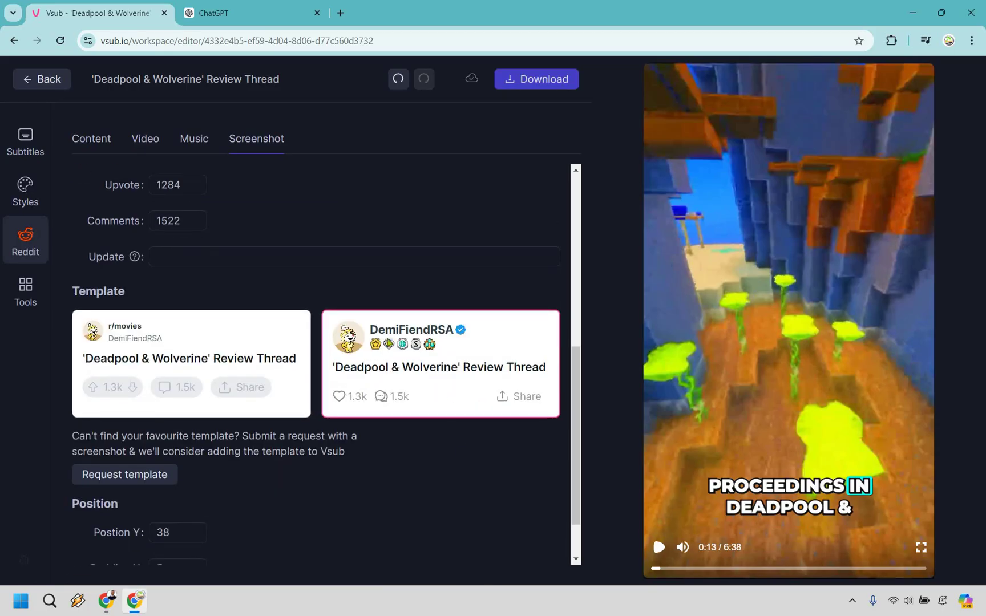
scroll(100, 142, "up", 6)
Step: Return to the Content settings showing voice Matthew, Male, US English at 110% speed
left_click(101, 143)
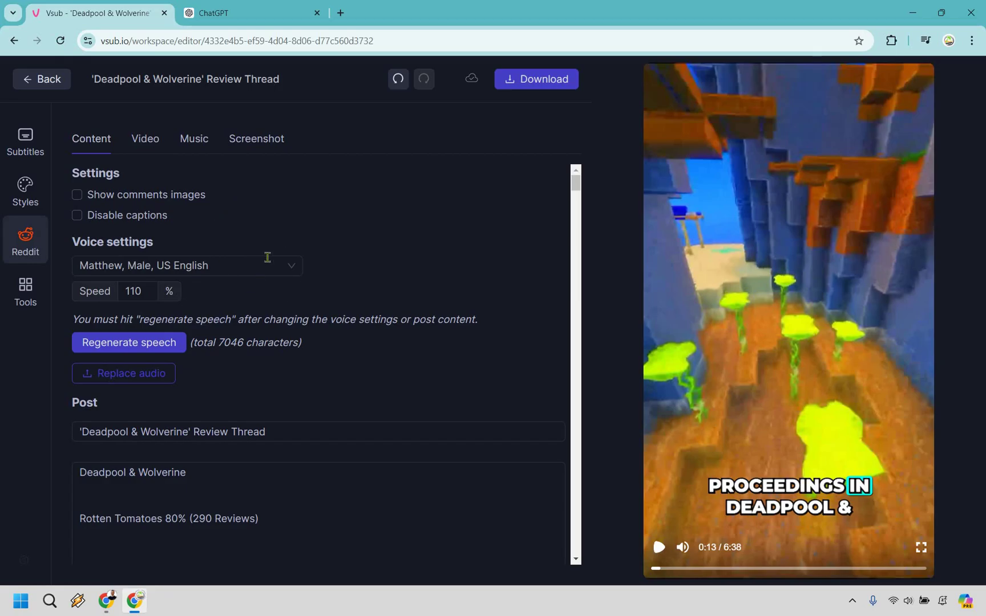
scroll(396, 236, "down", 4)
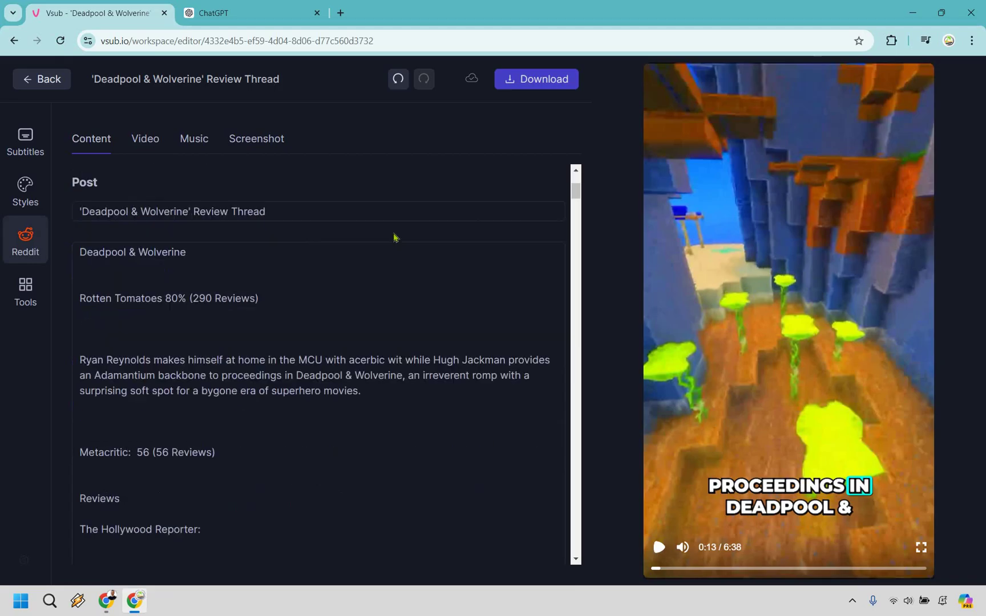
scroll(394, 237, "up", 3)
scroll(394, 237, "up", 1)
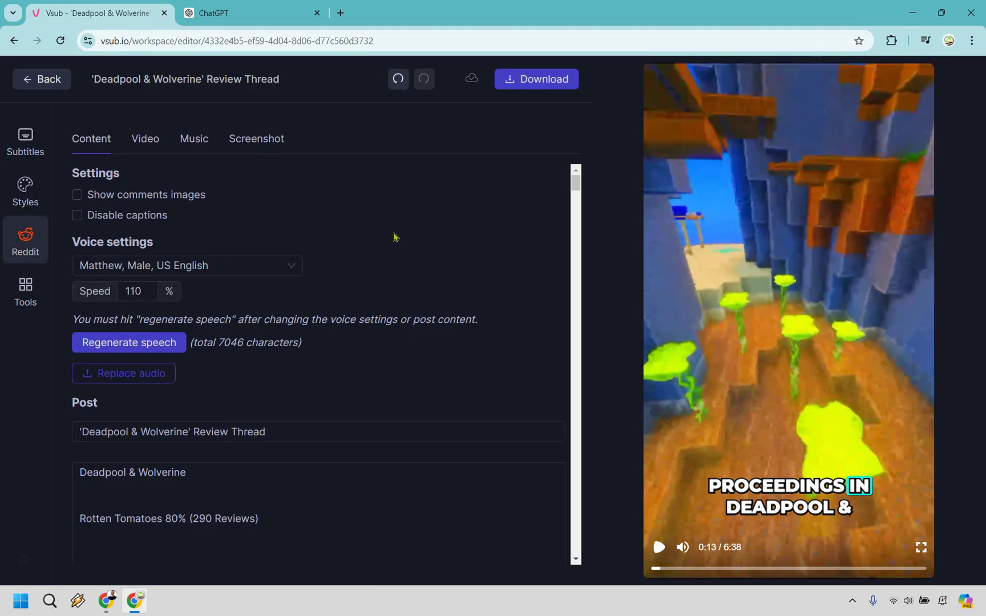
Step: Go back to the workspace home and start an Add Captions video from example.MP4
left_click(47, 82)
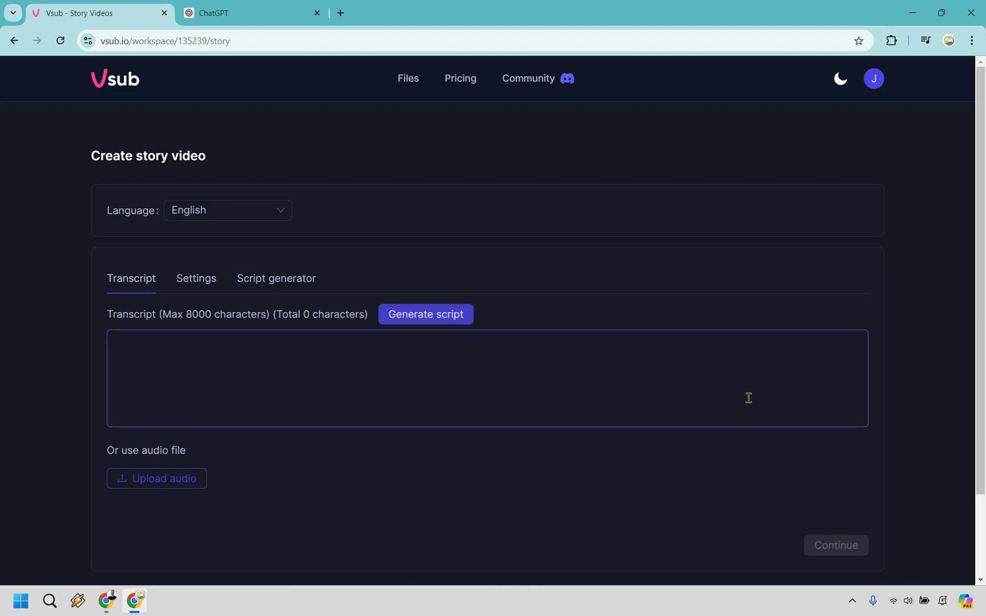
left_click(13, 42)
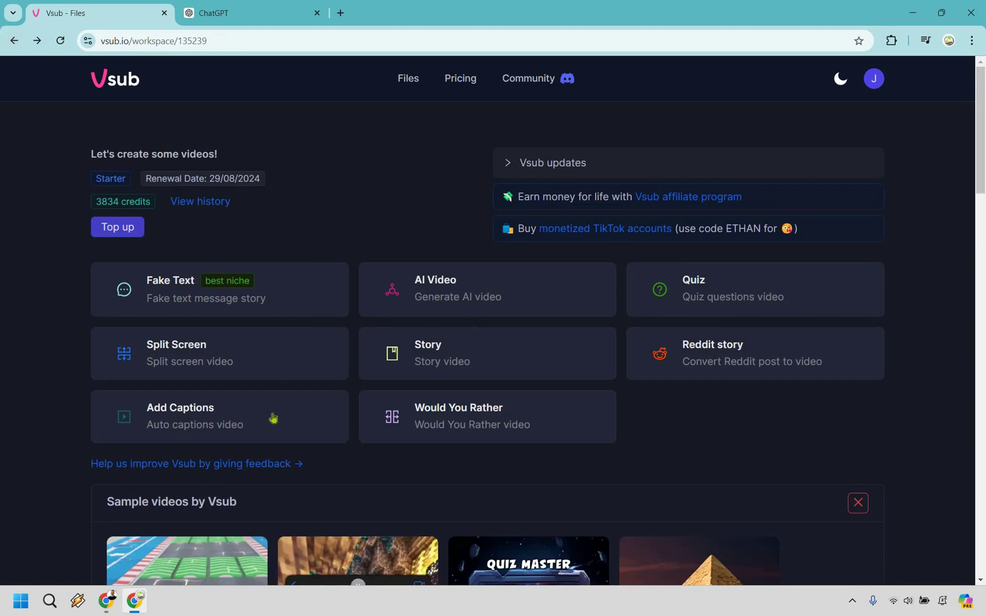
left_click(273, 418)
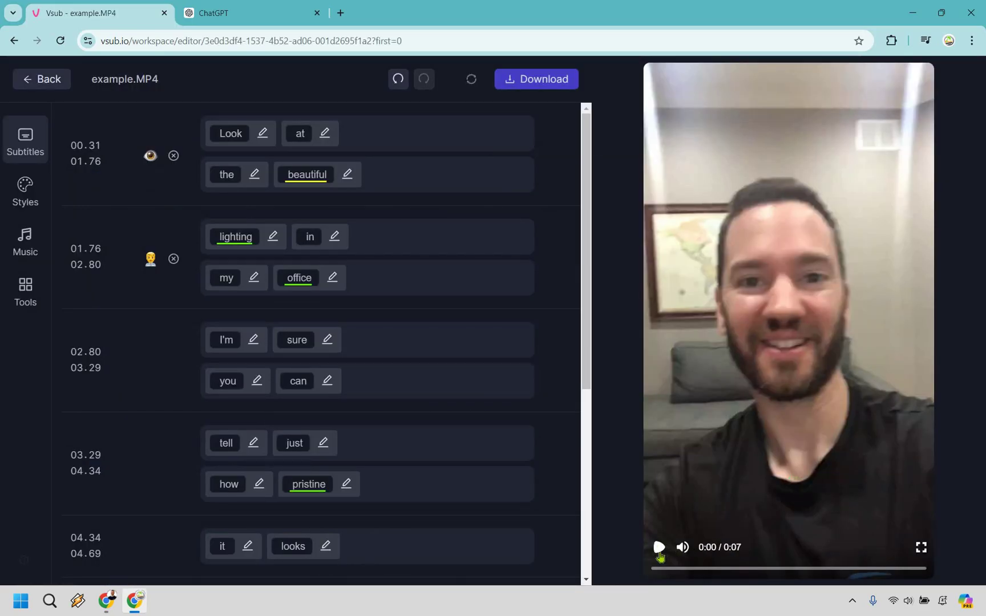
Step: Play the preview, then try the Hormozi 2, Devin and Youtube caption templates
left_click(660, 548)
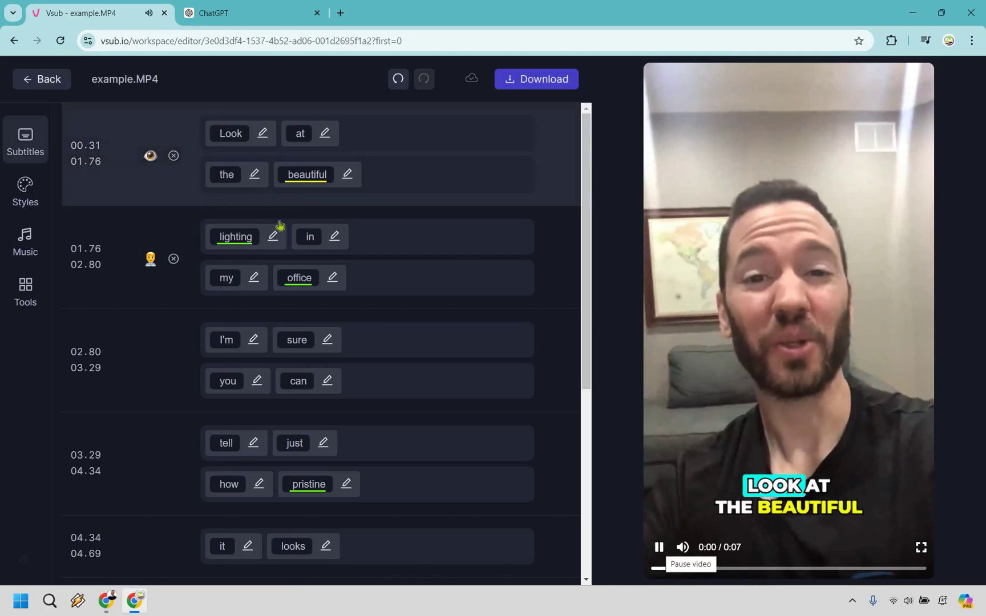
left_click(660, 548)
left_click(24, 200)
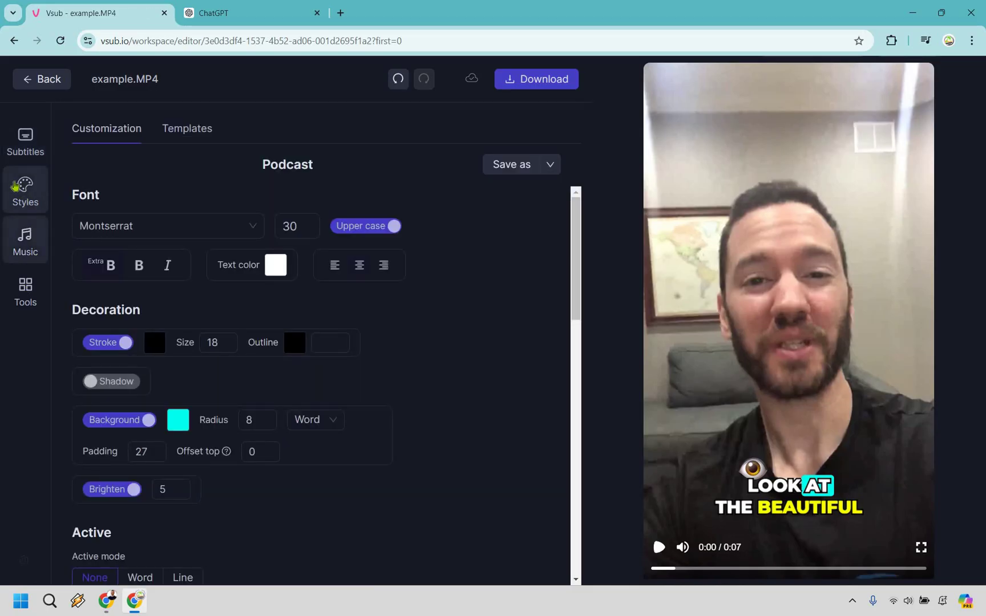
left_click(172, 128)
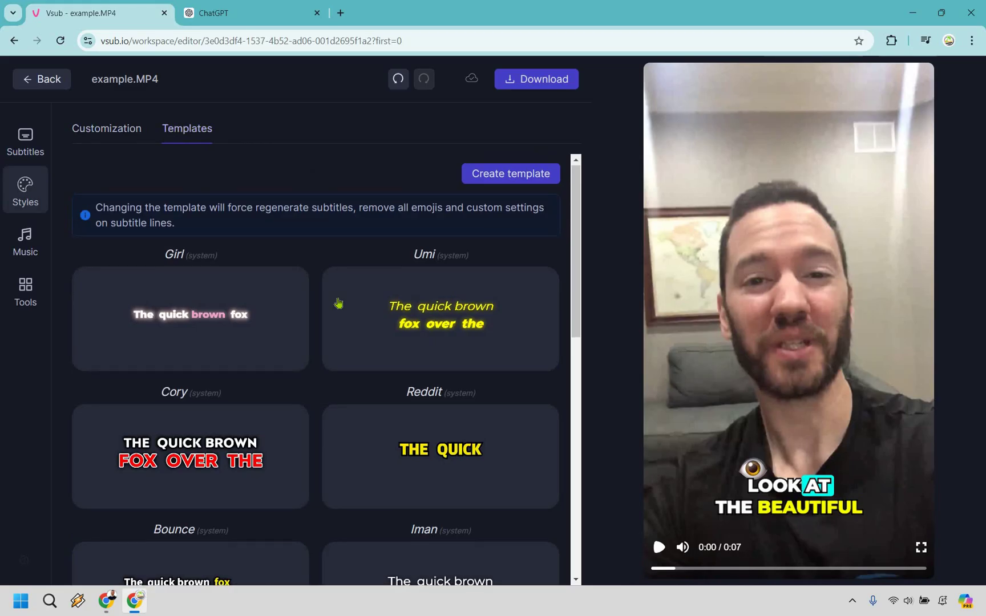
scroll(286, 292, "down", 10)
left_click(250, 298)
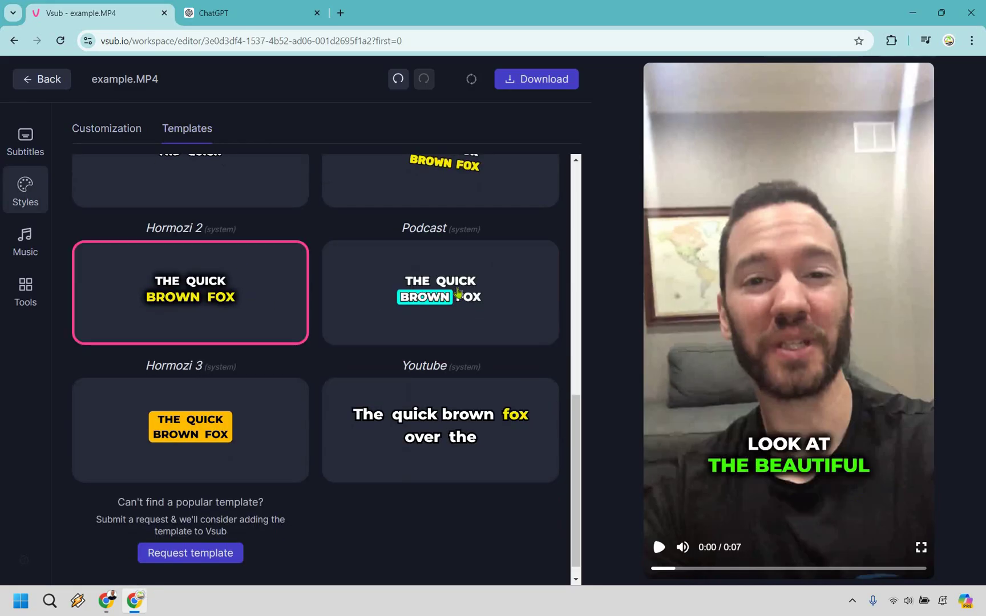
scroll(448, 423, "up", 2)
left_click(441, 284)
scroll(441, 342, "down", 2)
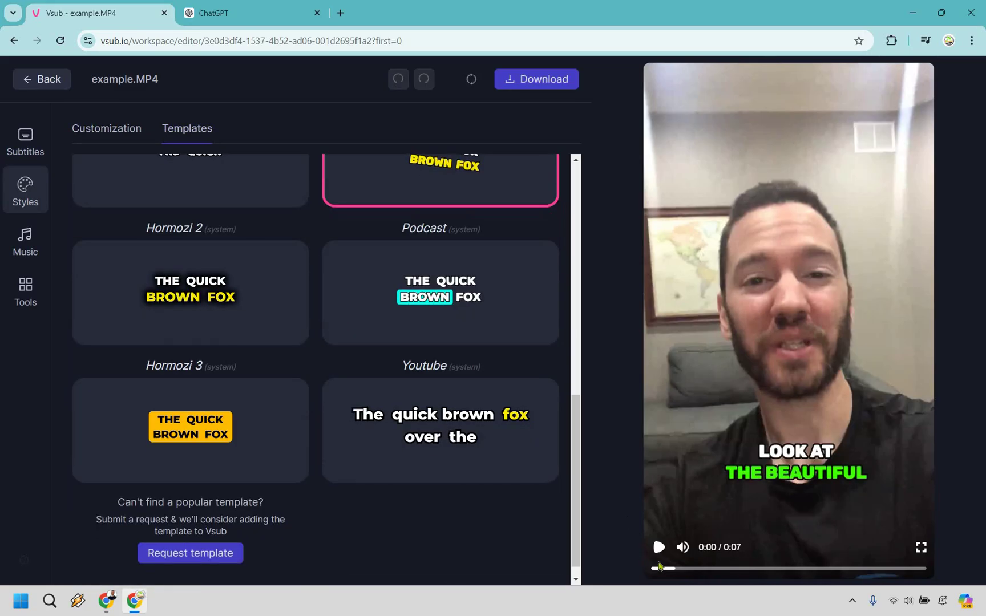
left_click(441, 431)
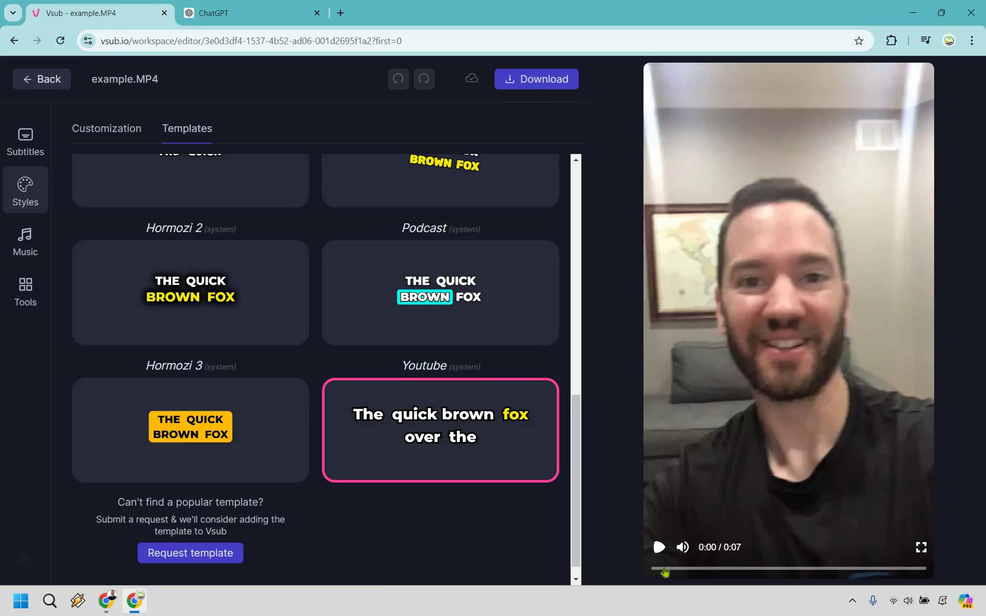
Step: After trying Hormozi 2 and Mrbeast, apply the red-and-white Cory template and show the music settings
left_click(665, 569)
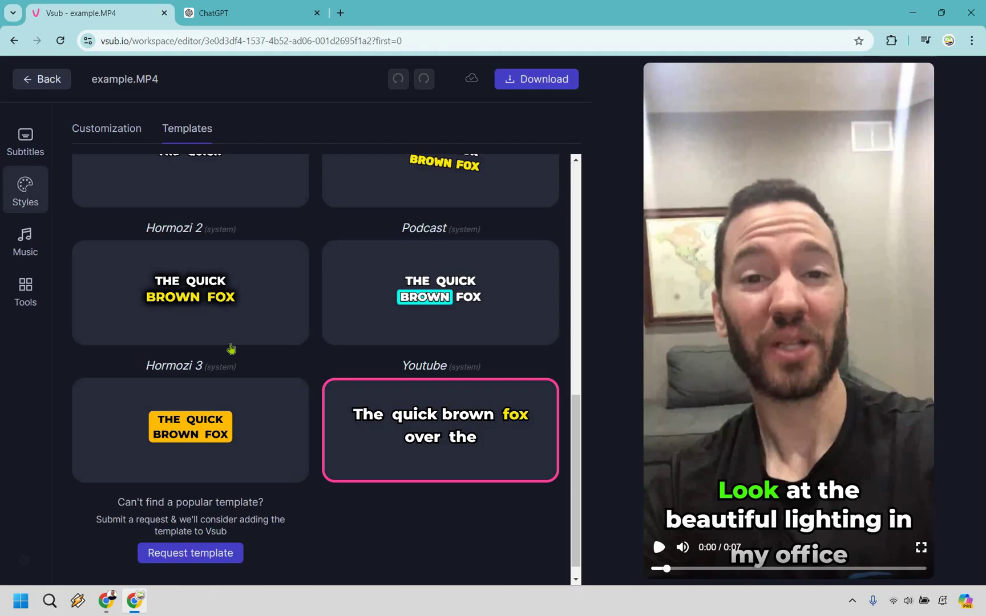
scroll(231, 388, "up", 1)
left_click(240, 394)
scroll(274, 382, "up", 4)
left_click(265, 365)
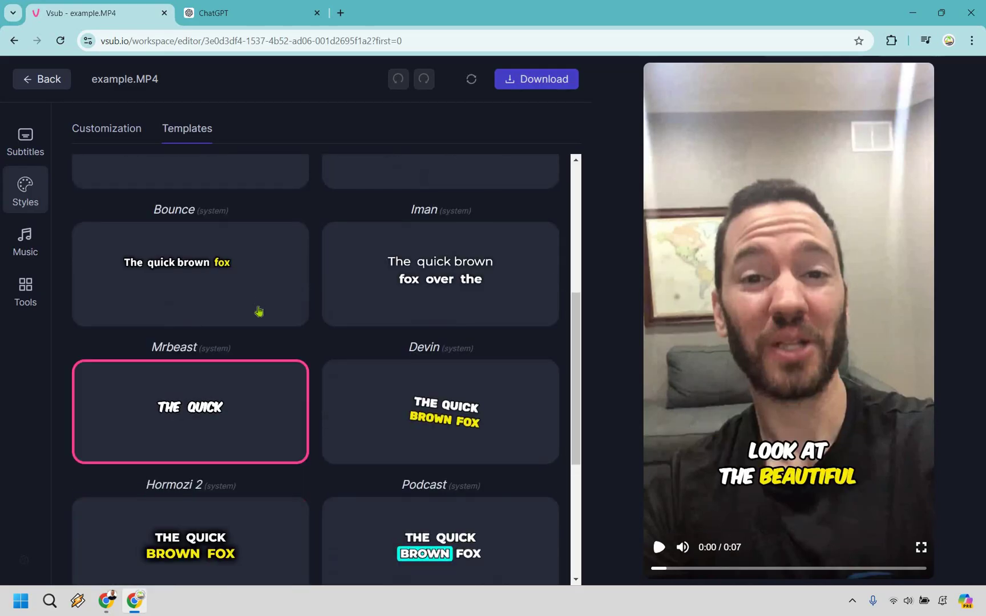
scroll(249, 324, "up", 3)
left_click(294, 316)
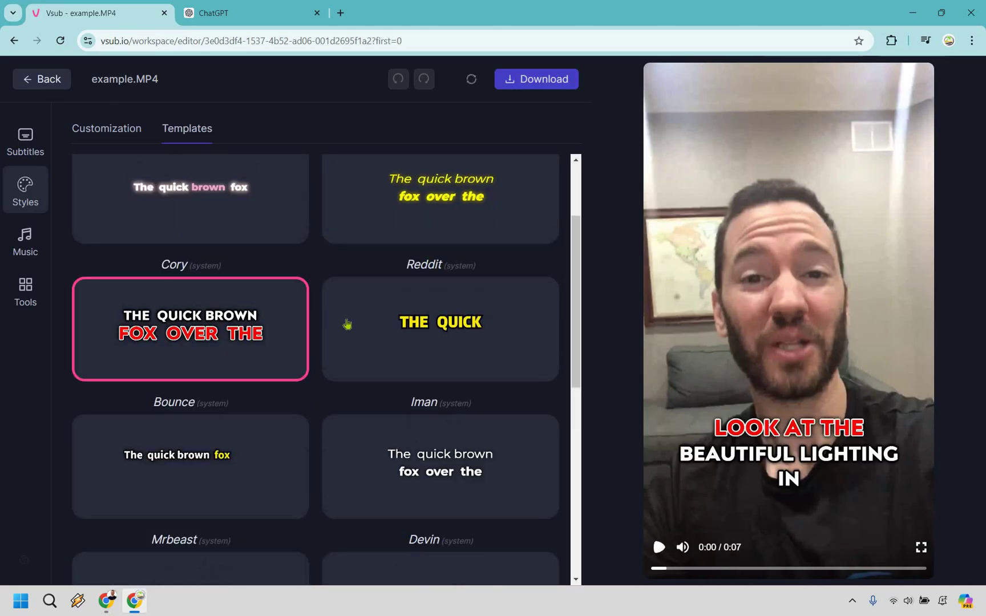
scroll(345, 311, "up", 2)
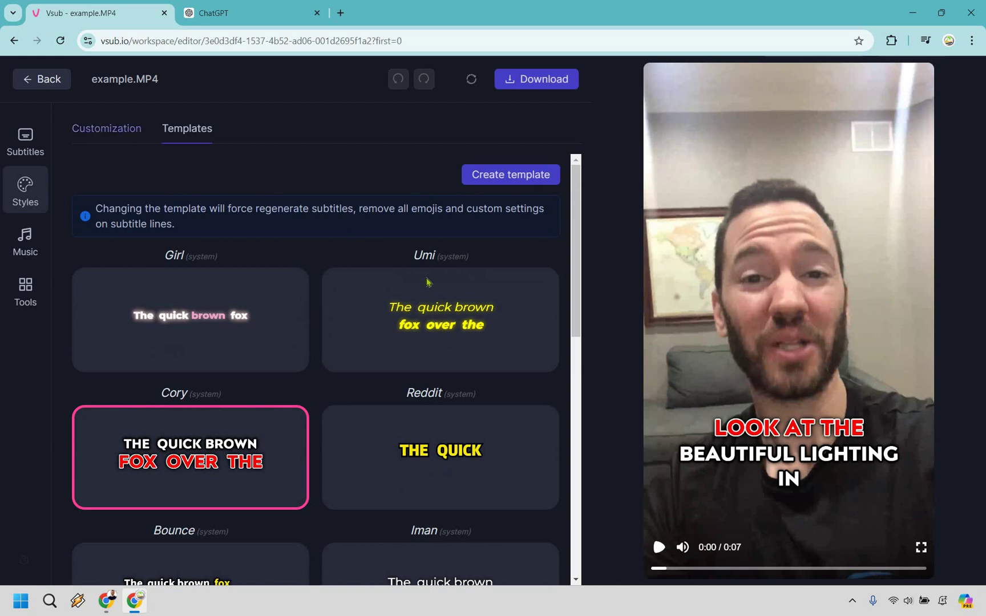
left_click(35, 250)
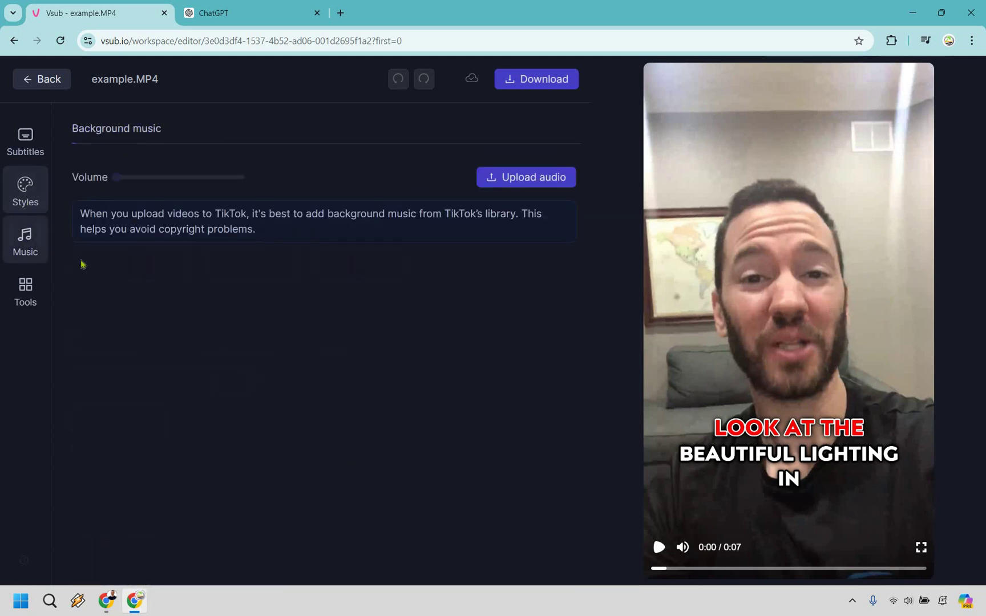
Step: Check Tools, edit the caption word 'office' and restore it, then go back to the dashboard
left_click(36, 296)
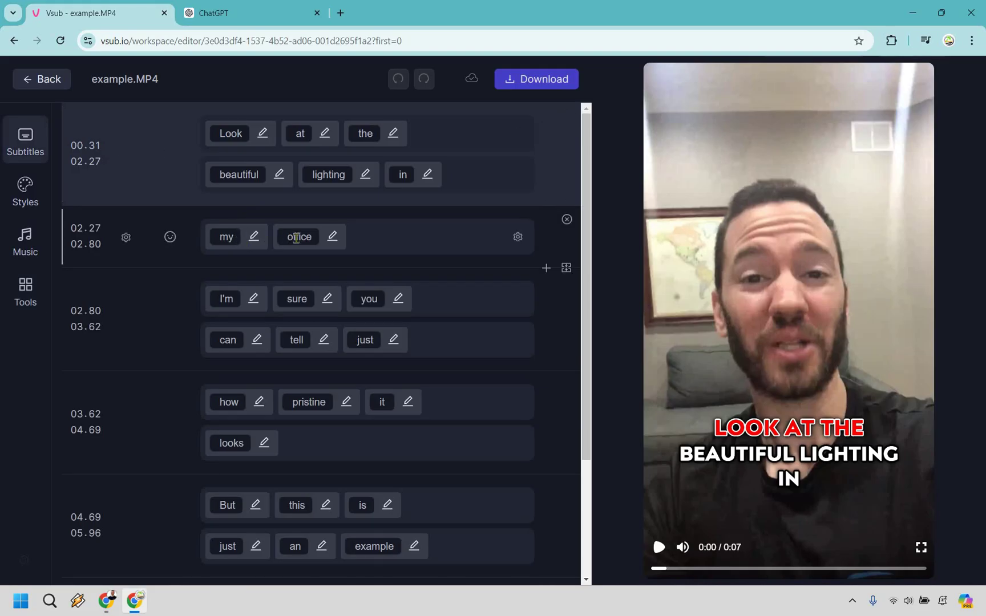
left_click(312, 235)
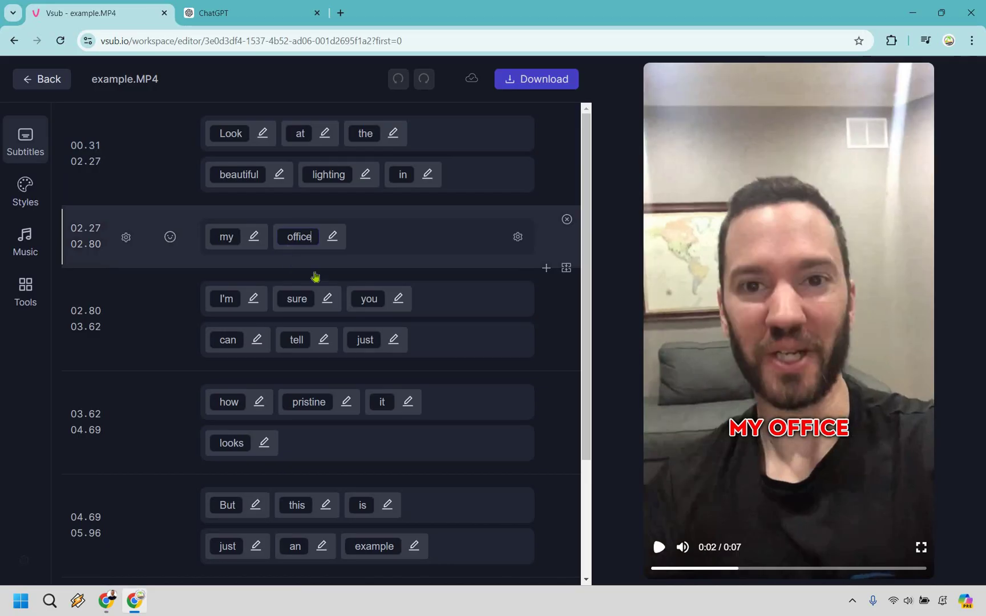
left_click(319, 296)
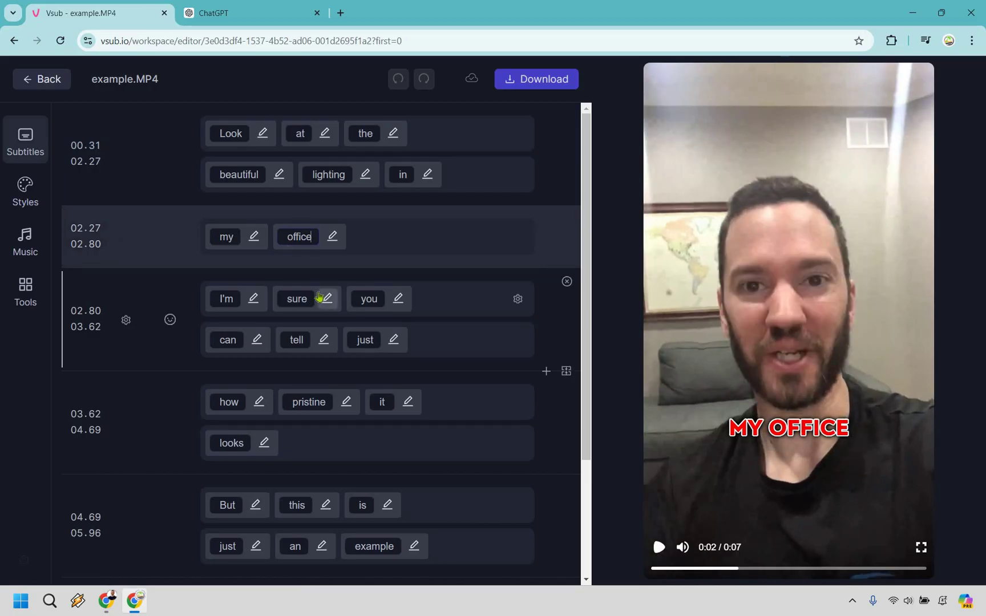
key("BackSpace")
type("ee")
key("BackSpace")
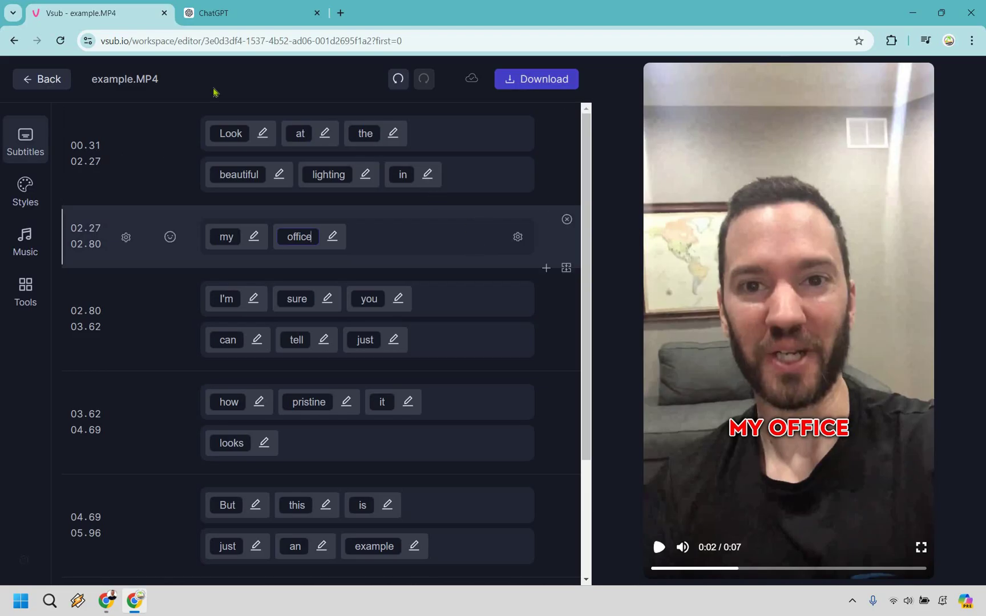
left_click(39, 79)
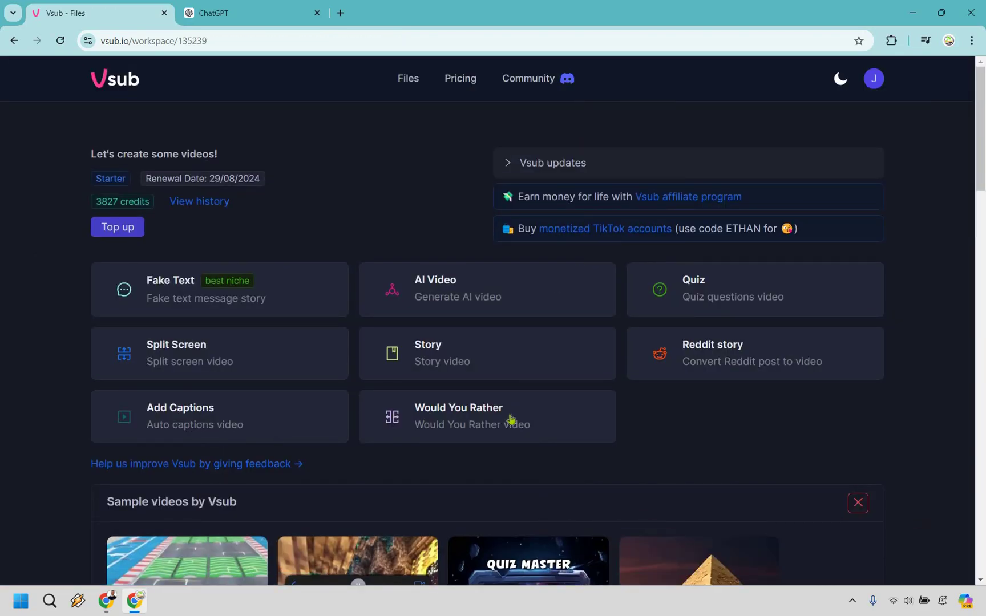
Step: Build a Would You Rather question: Option A '10x Your Business', Option B '10x Your Health'
left_click(511, 419)
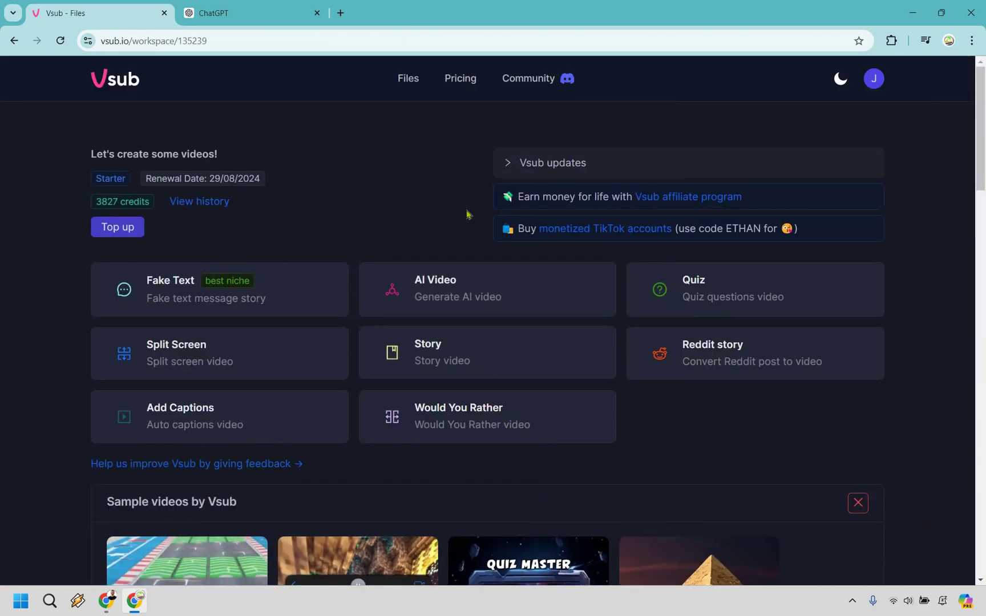
scroll(445, 220, "down", 2)
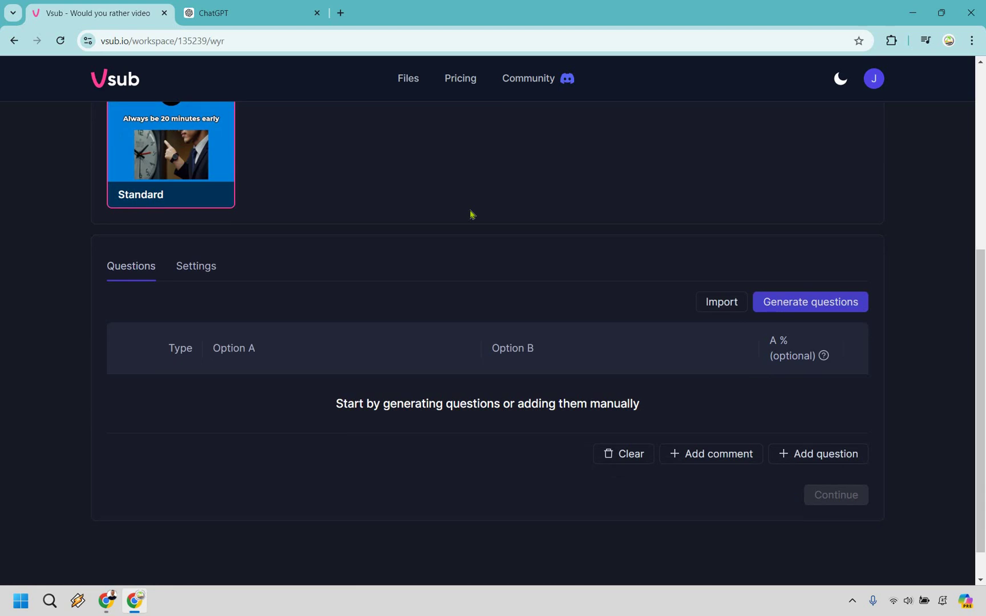
left_click(819, 454)
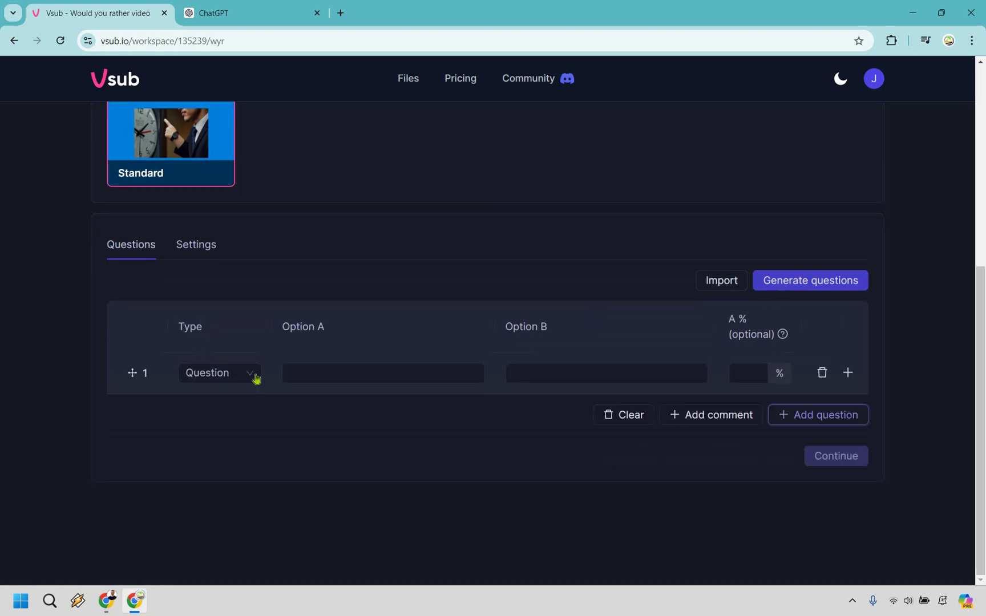
left_click(334, 372)
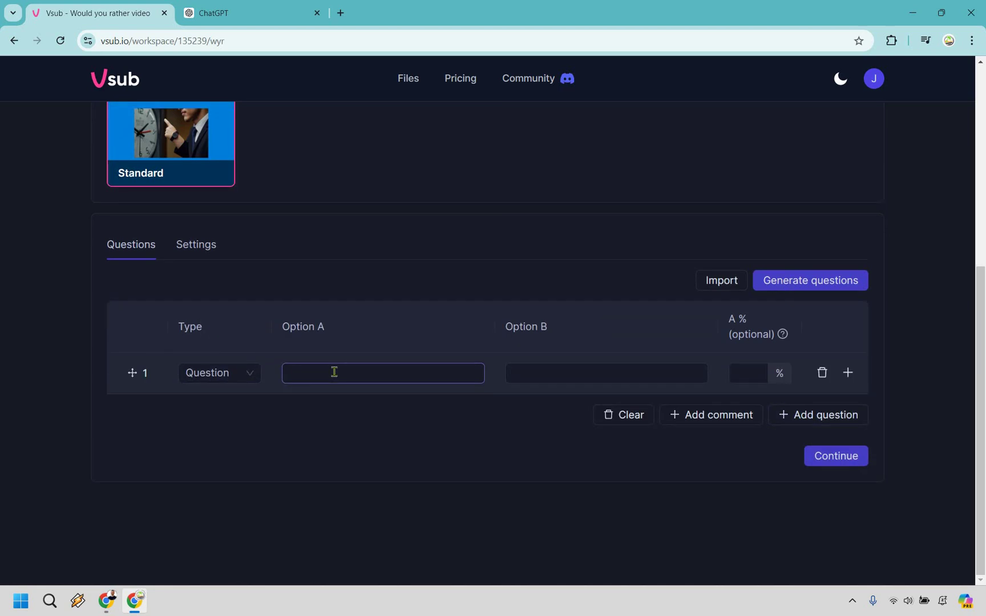
type("10x Your Business\t10x Your Health")
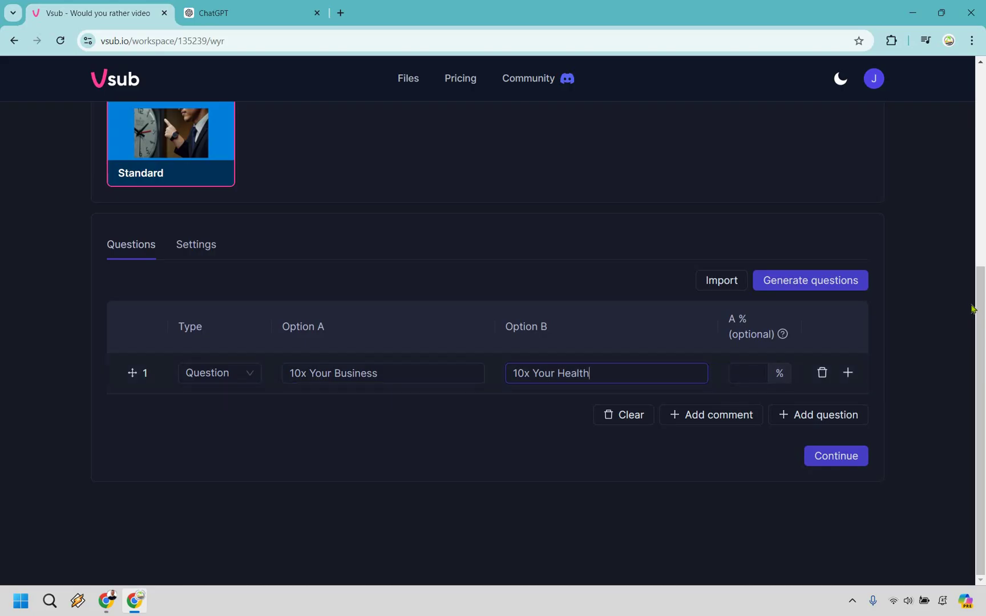
left_click(785, 336)
mouse_move(785, 336)
left_click(850, 456)
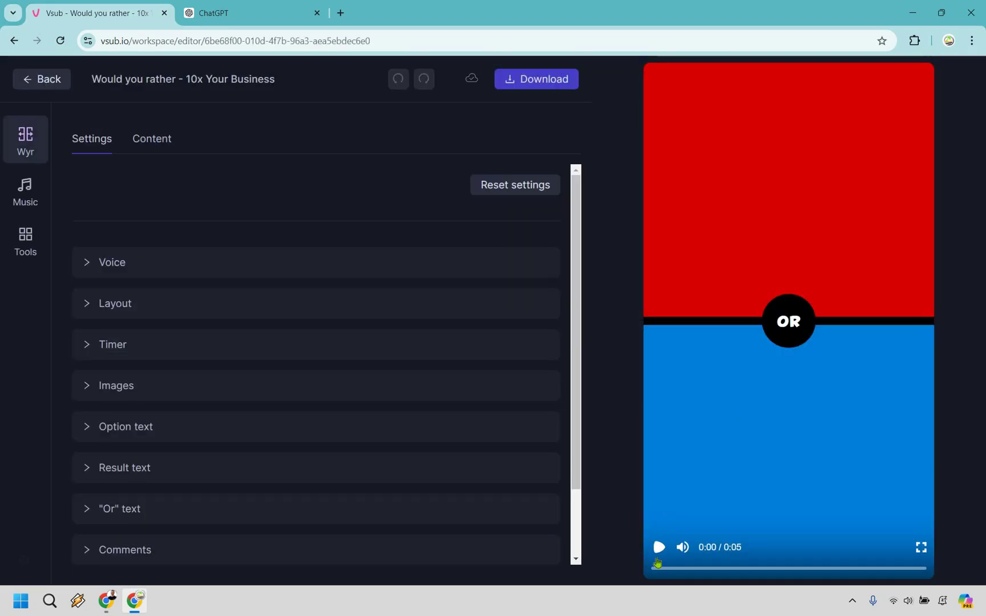
Step: Scrub the preview, review the Content, Music, Tools and Wyr panels, then return to the dashboard
left_click_drag(690, 570, 877, 573)
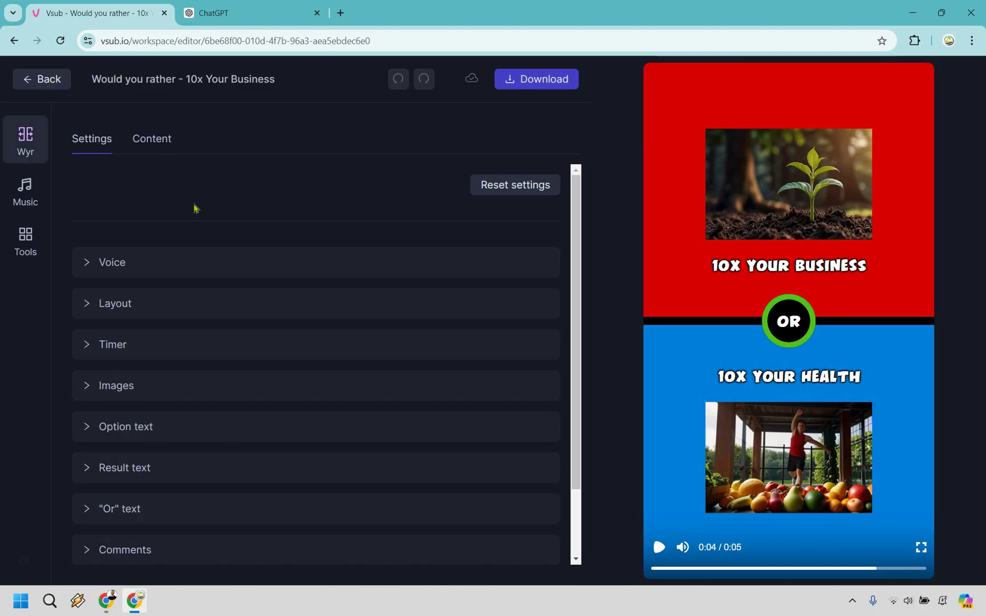
left_click(156, 139)
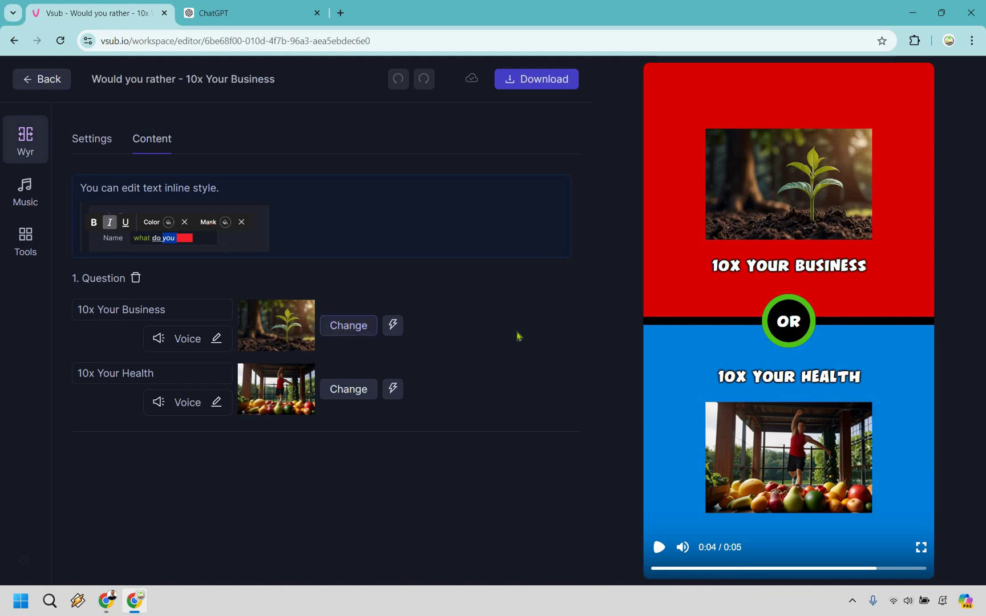
left_click(25, 191)
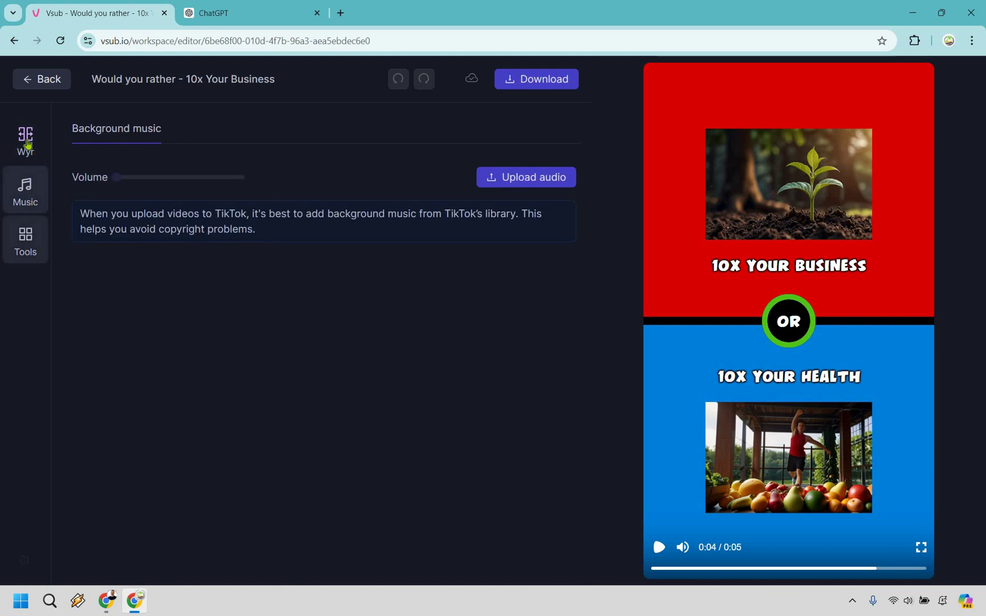
left_click(25, 240)
left_click(25, 139)
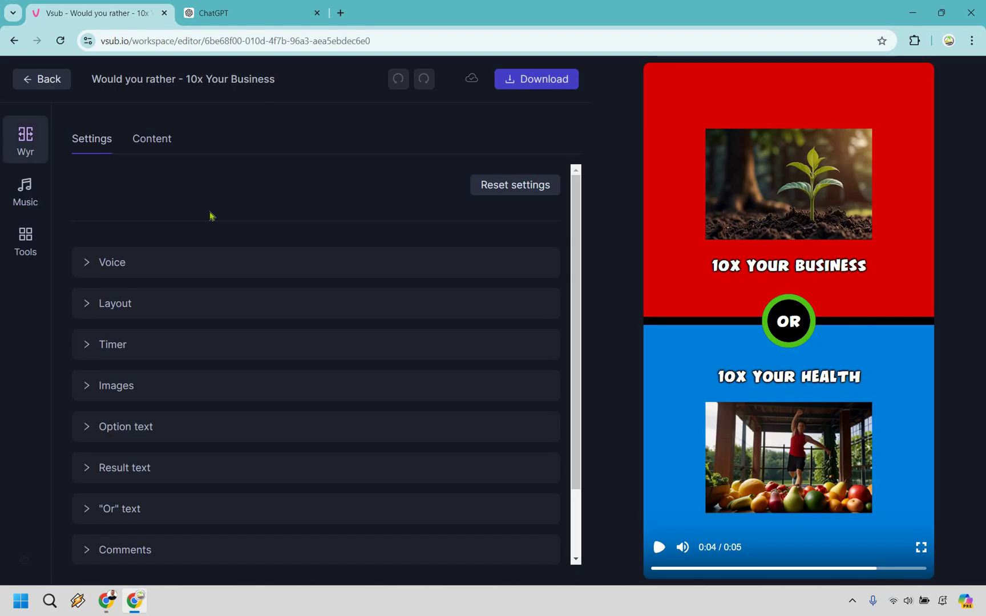
left_click(22, 78)
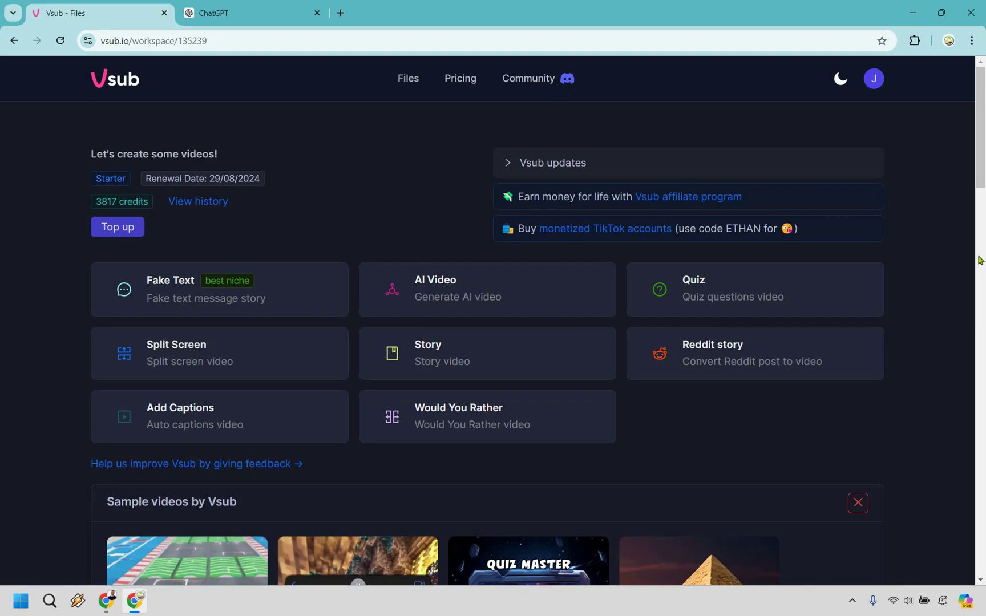